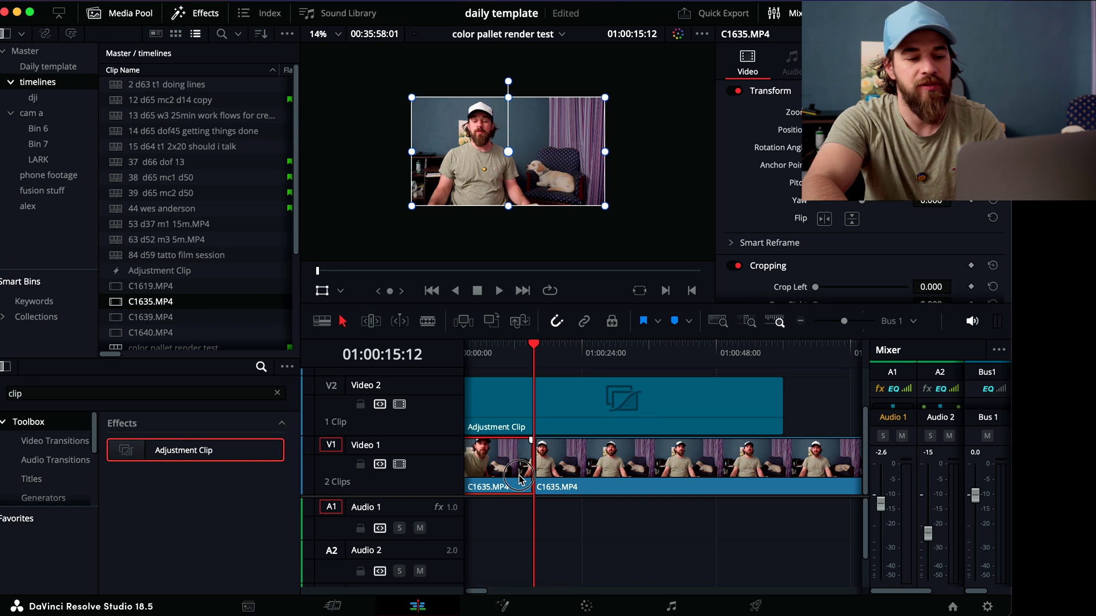
Delete the first piece of C1635.MP4 on Video 1 and move the remaining piece to the timeline start
key(Delete)
drag(647, 488, 499, 490)
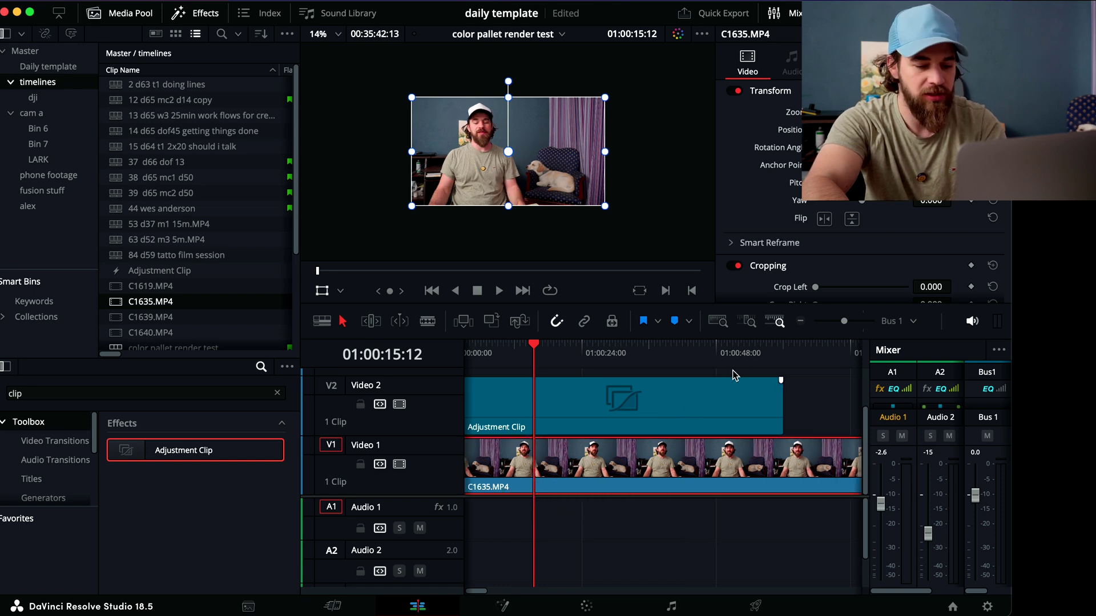
Split C1635.MP4 at the adjustment clip's end, delete the excess footage after it, and save the project
click(784, 365)
key(super+b)
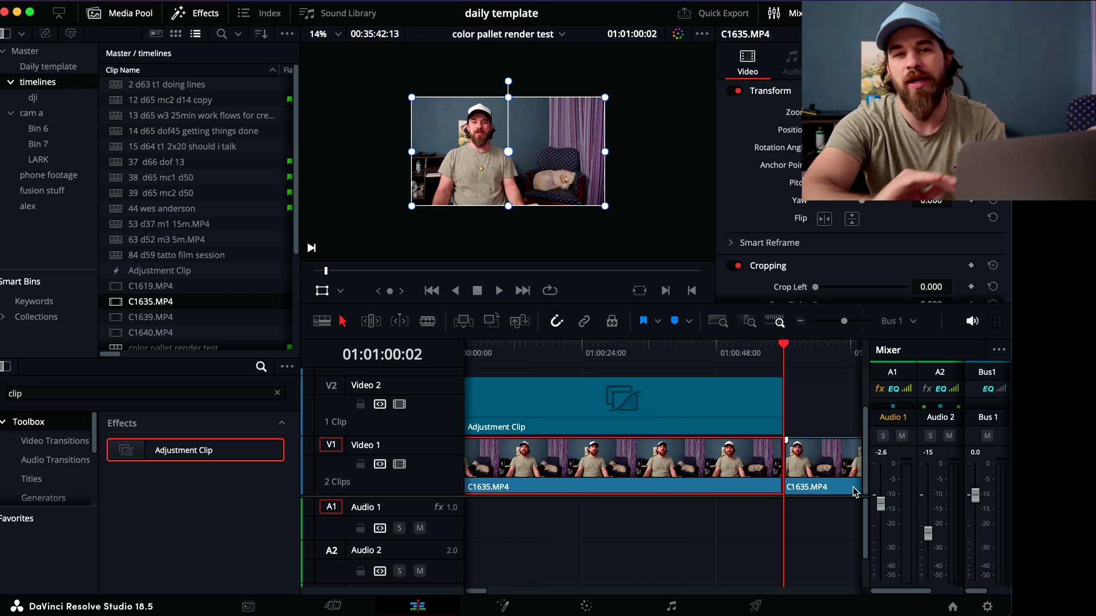
click(836, 474)
key(Delete)
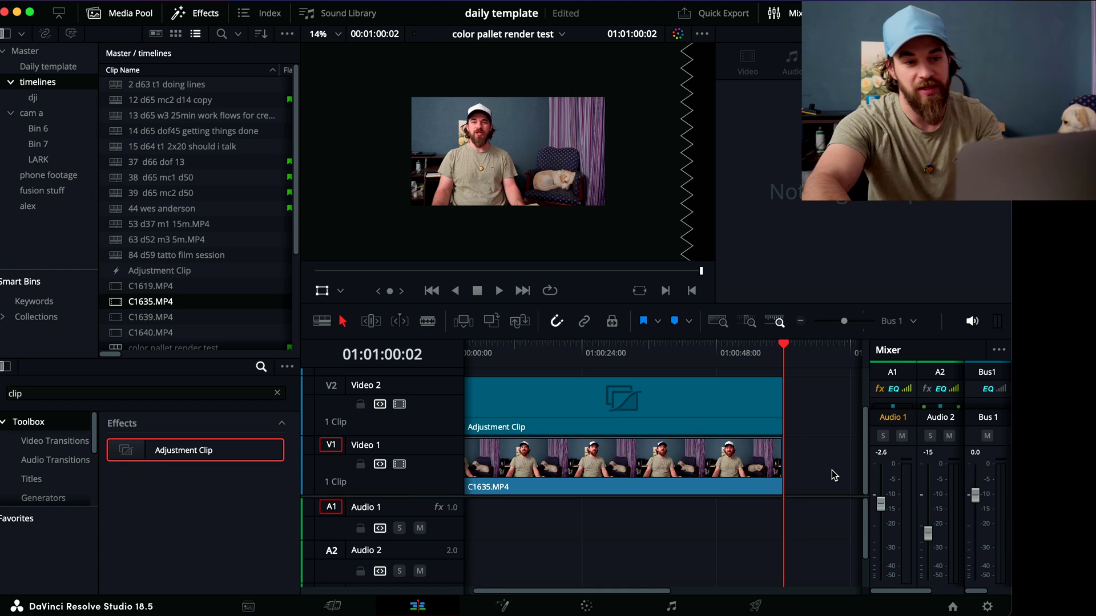
key(super+s)
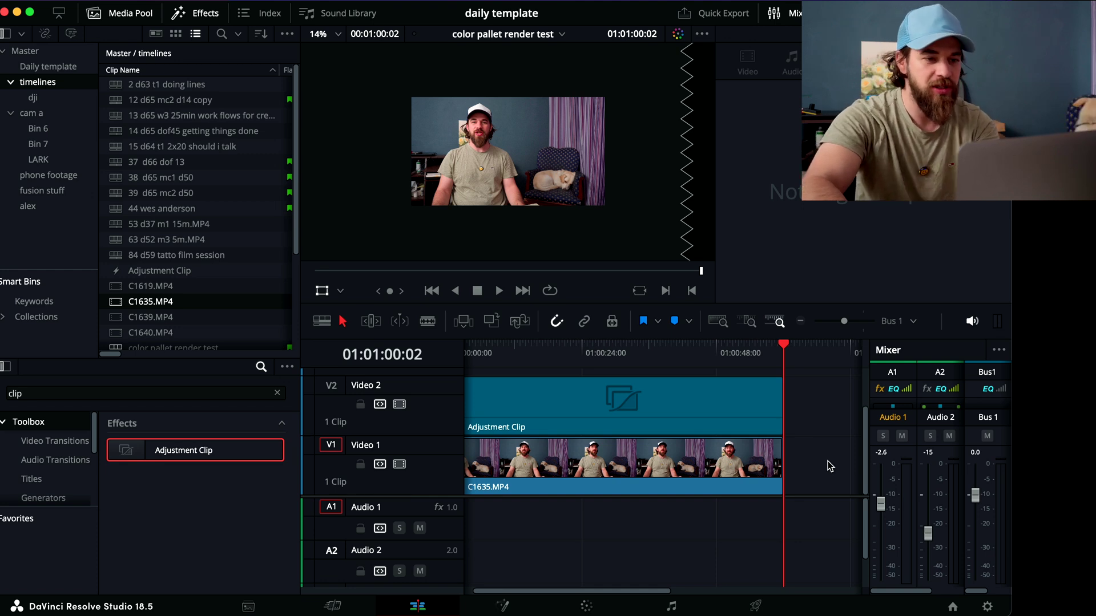
View the last timeline frame full screen to examine how its colors look, and return to the editing layout
key(super+f)
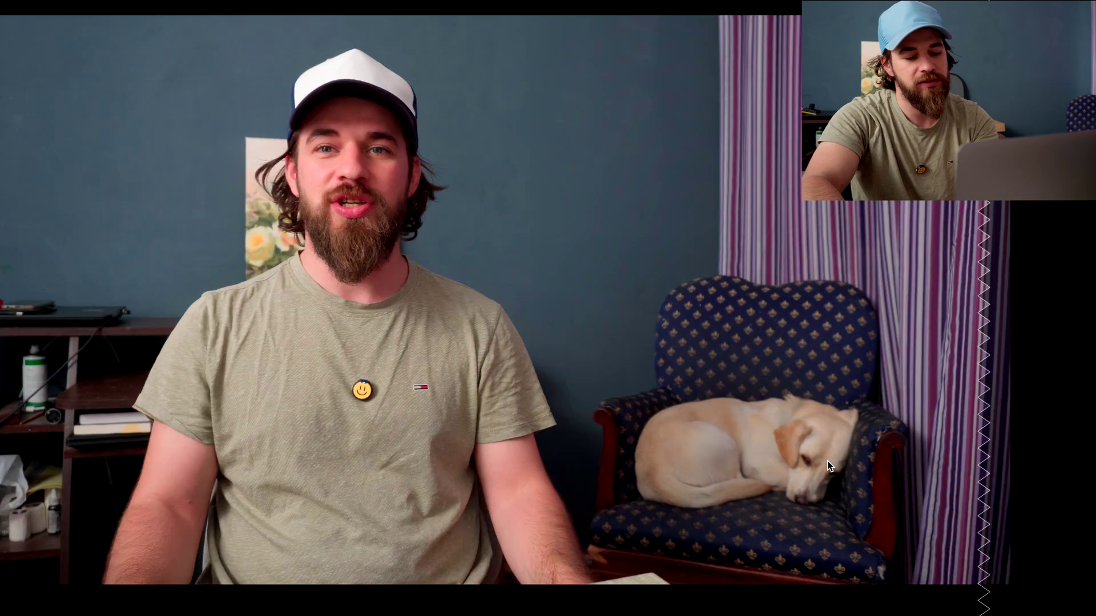
mouse_move(828, 484)
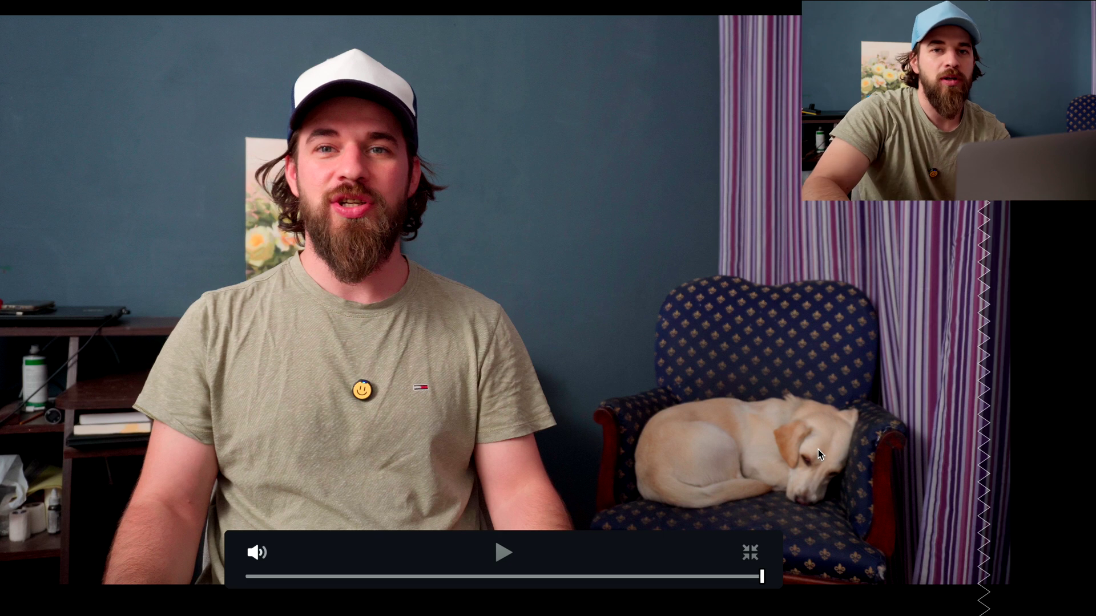
key(super+f)
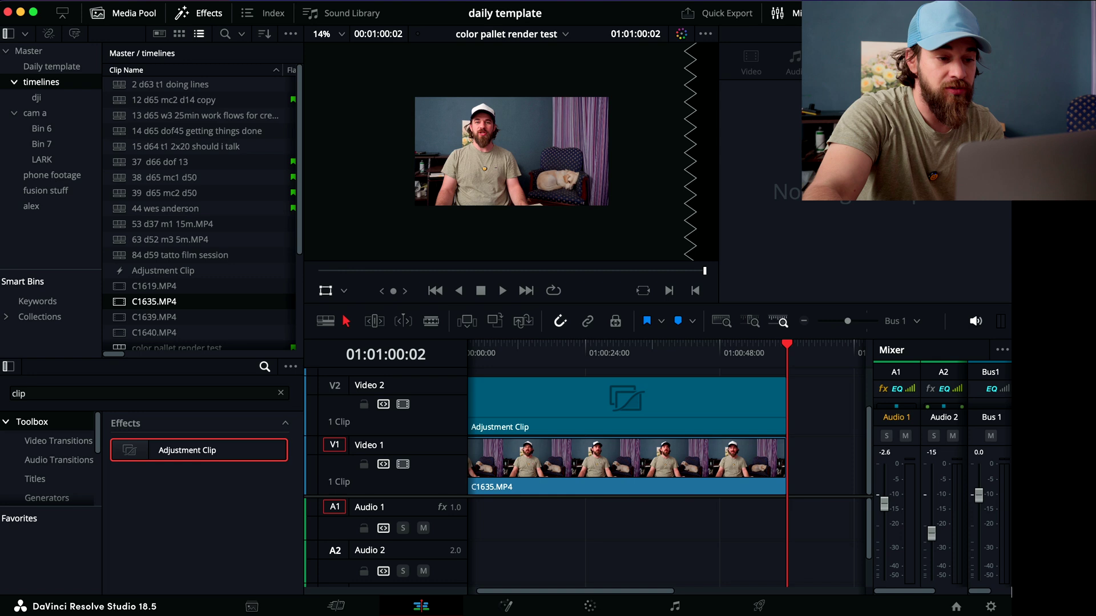
Set the project's color science to DaVinci YRGB, save the settings, and check the image full screen
click(992, 606)
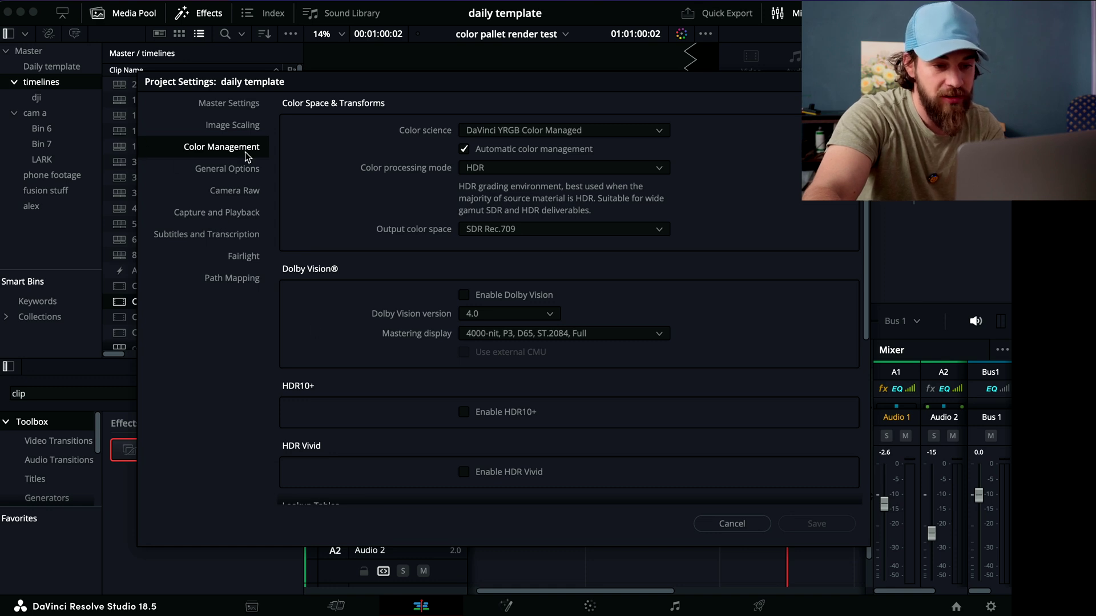
click(546, 132)
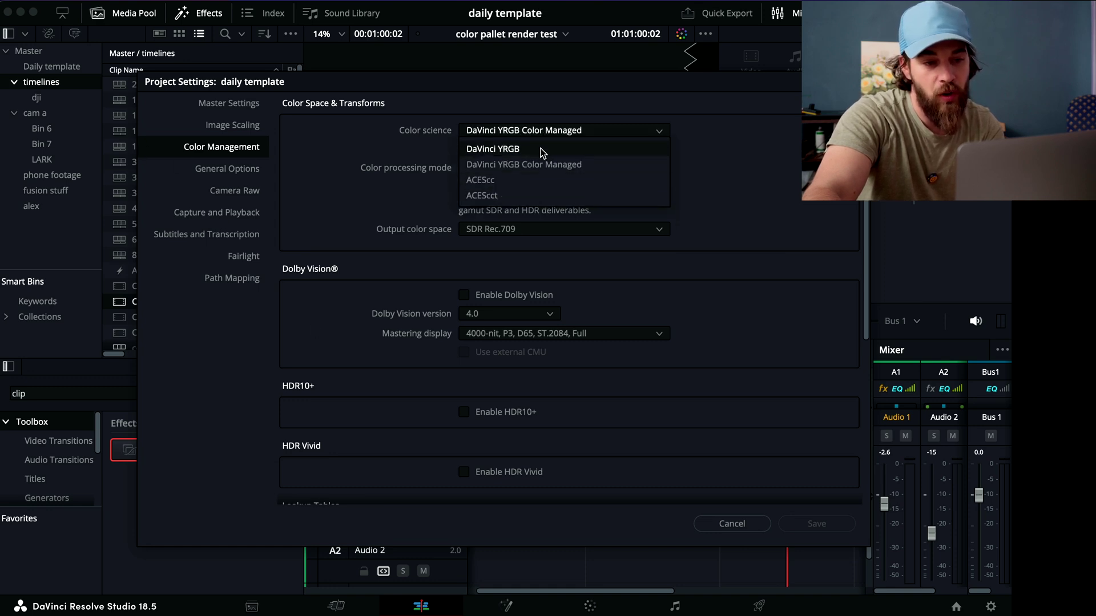
click(542, 150)
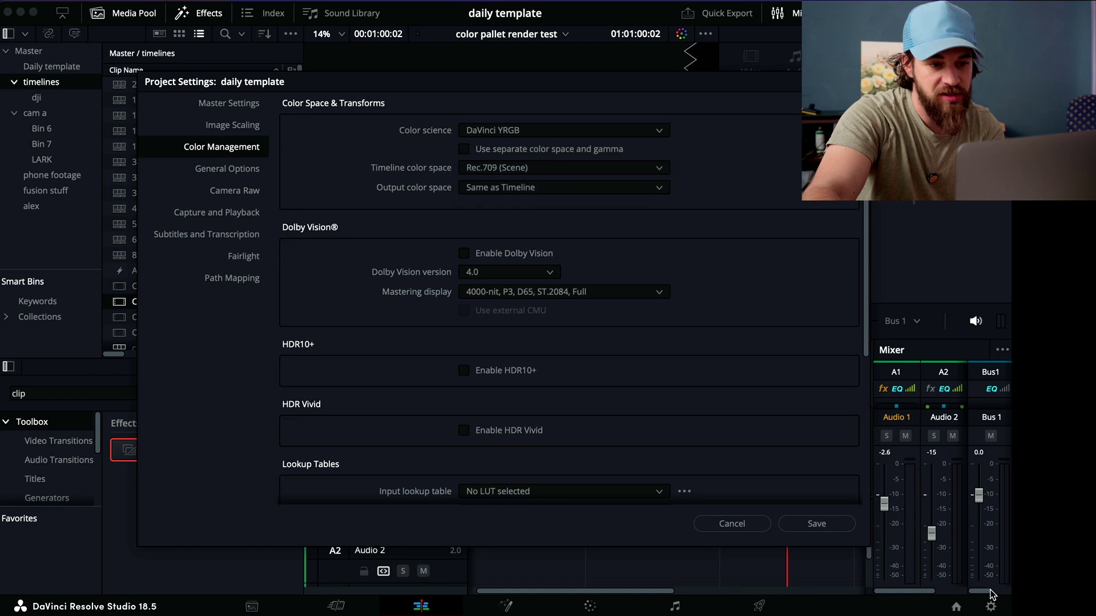
click(816, 524)
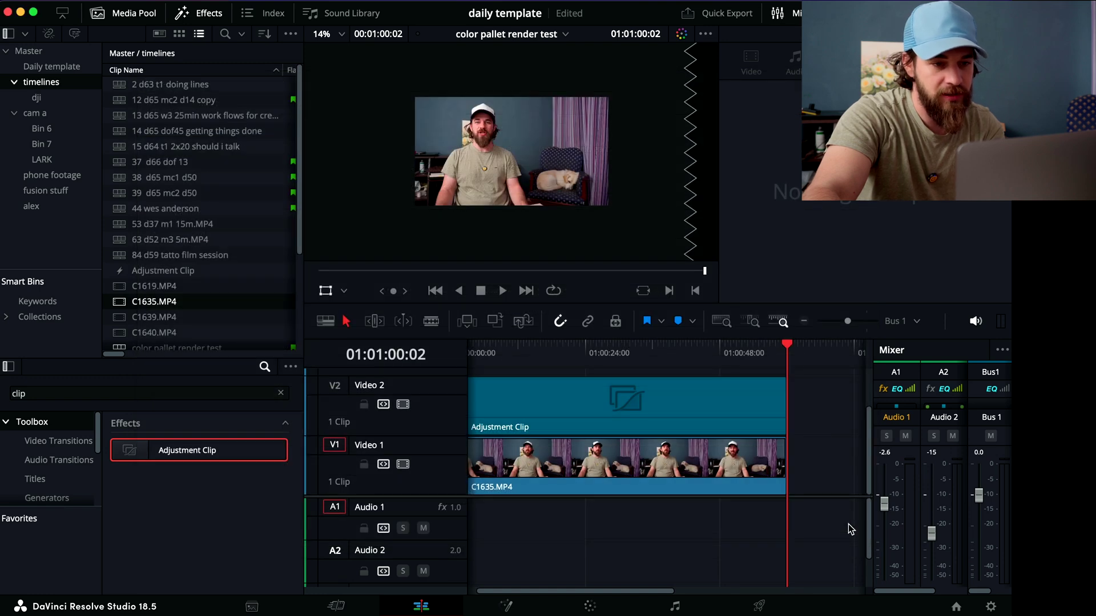
key(super+f)
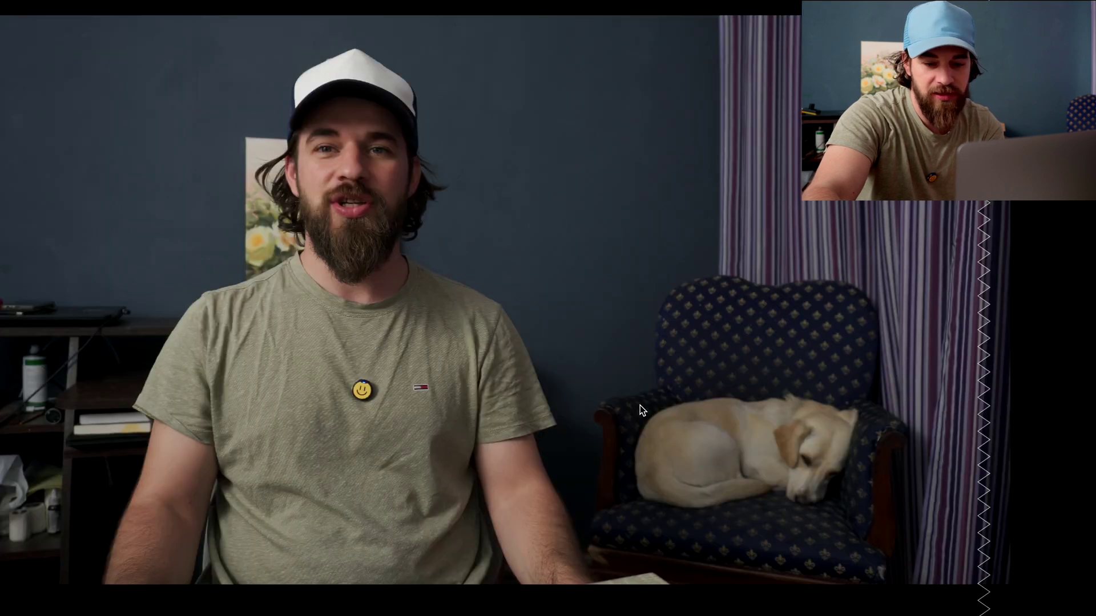
key(super+f)
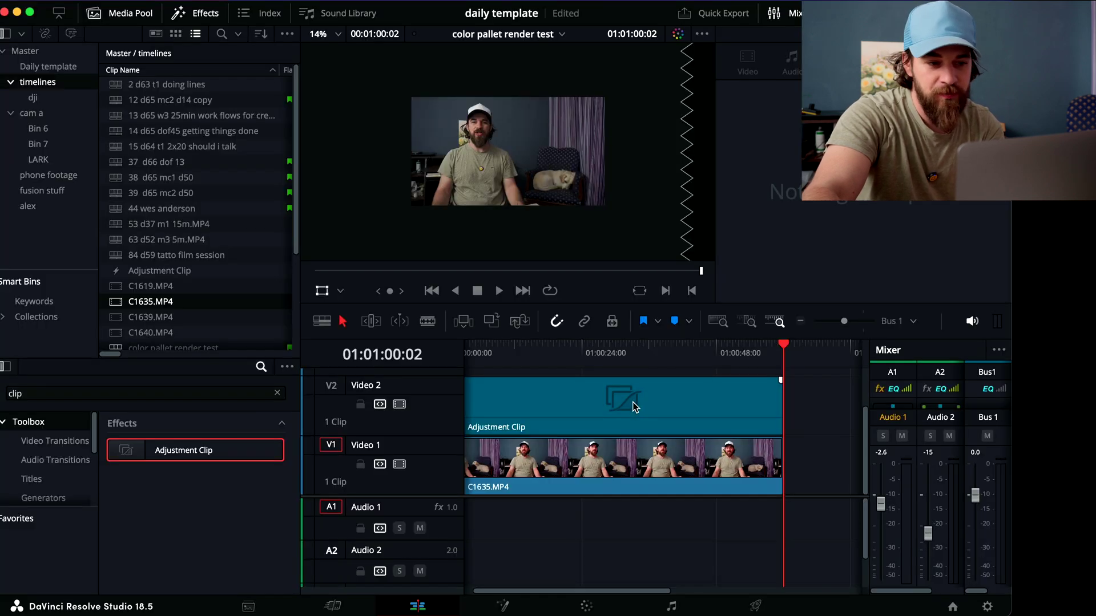
Set the project's color science to DaVinci YRGB Color Managed with HDR color processing mode, and save the settings
click(987, 606)
click(514, 130)
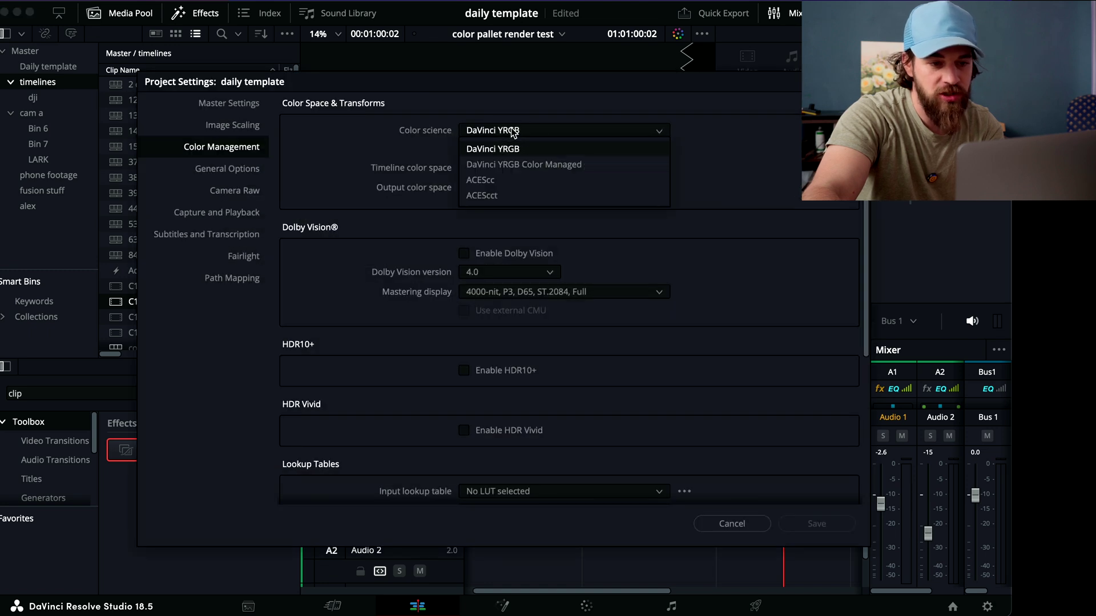
click(520, 166)
click(520, 169)
click(593, 202)
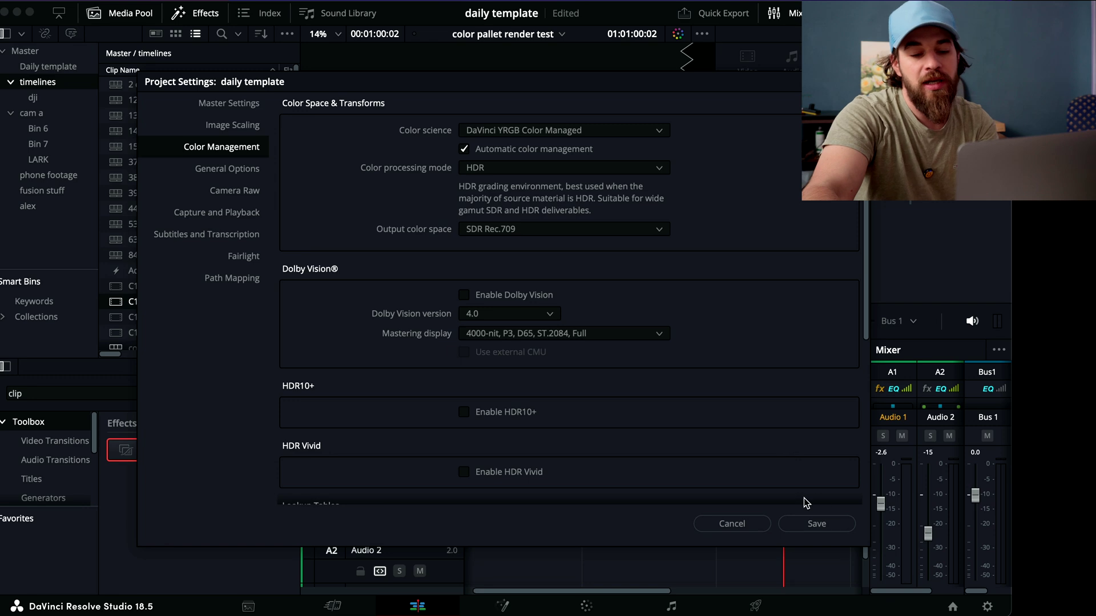
click(826, 522)
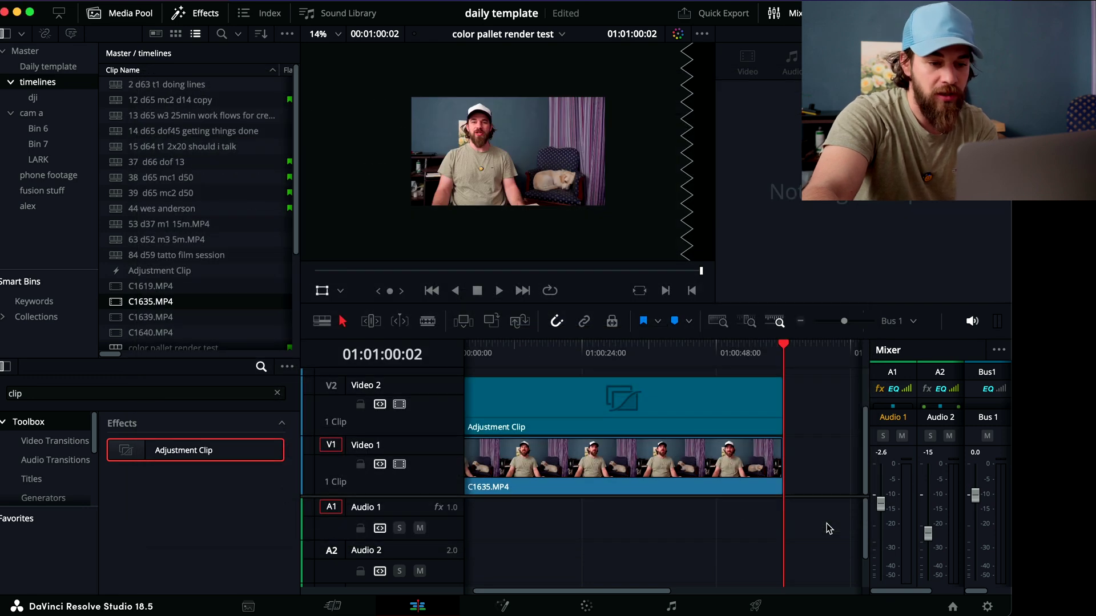
Return the playhead to the timeline start and search the effects for "adj"
click(568, 357)
key(Up)
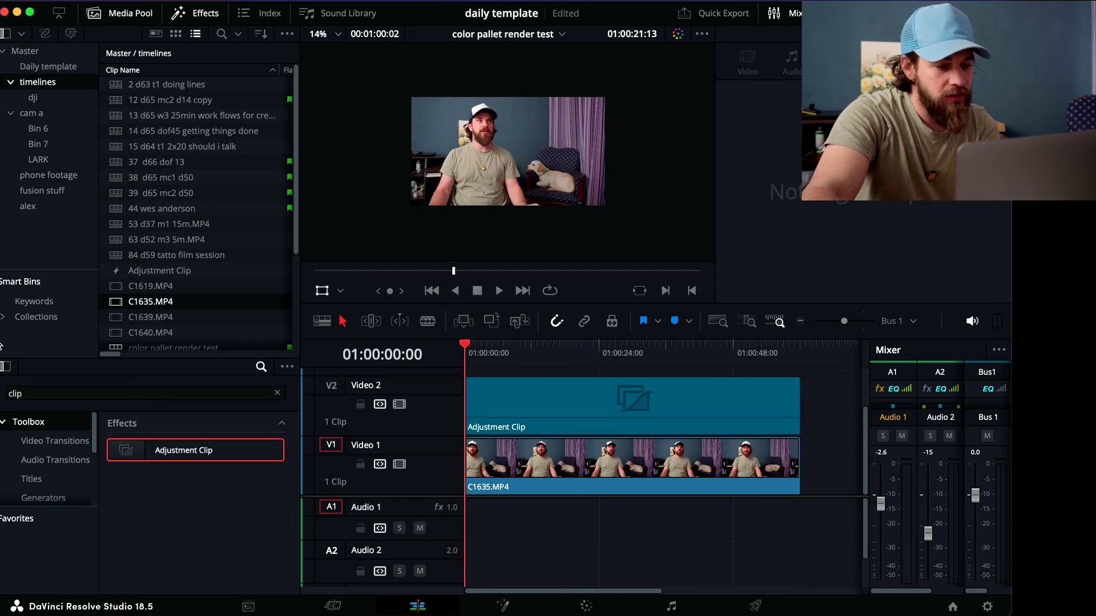
click(278, 393)
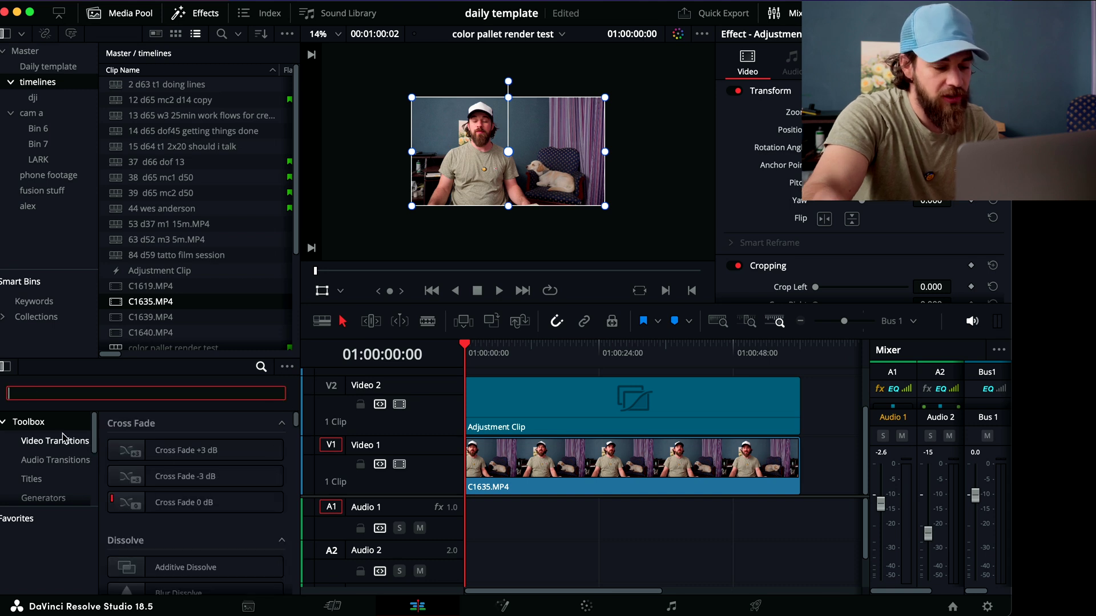
click(48, 395)
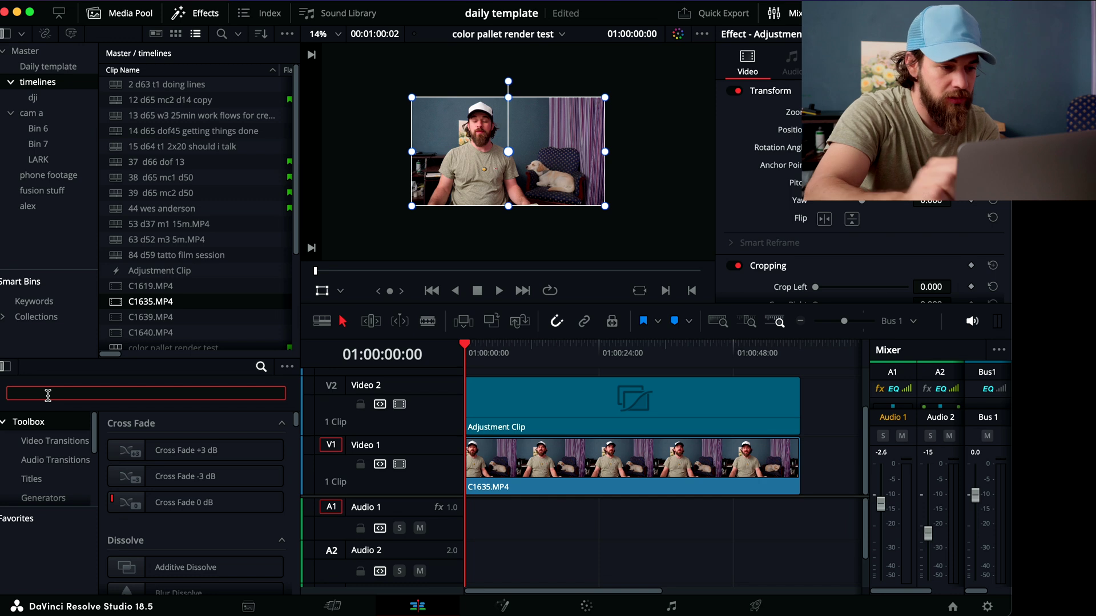
text(adj)
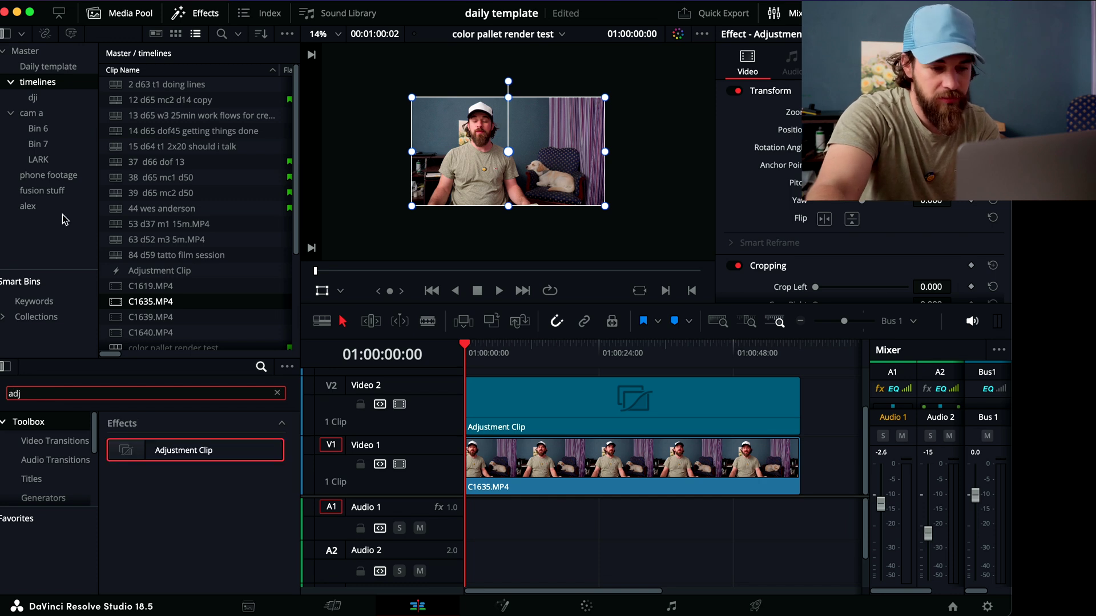
Replace the adjustment clip on Video 2 with a new one spanning the full length of C1635.MP4, and save the project
click(681, 411)
key(BackSpace)
drag(253, 445, 466, 414)
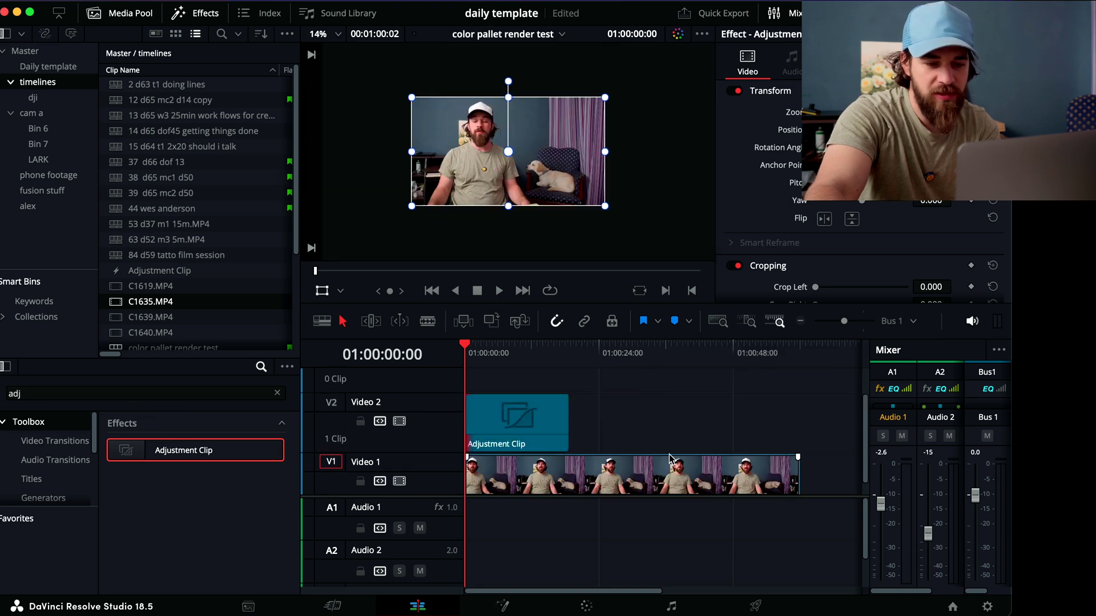
drag(567, 419, 792, 420)
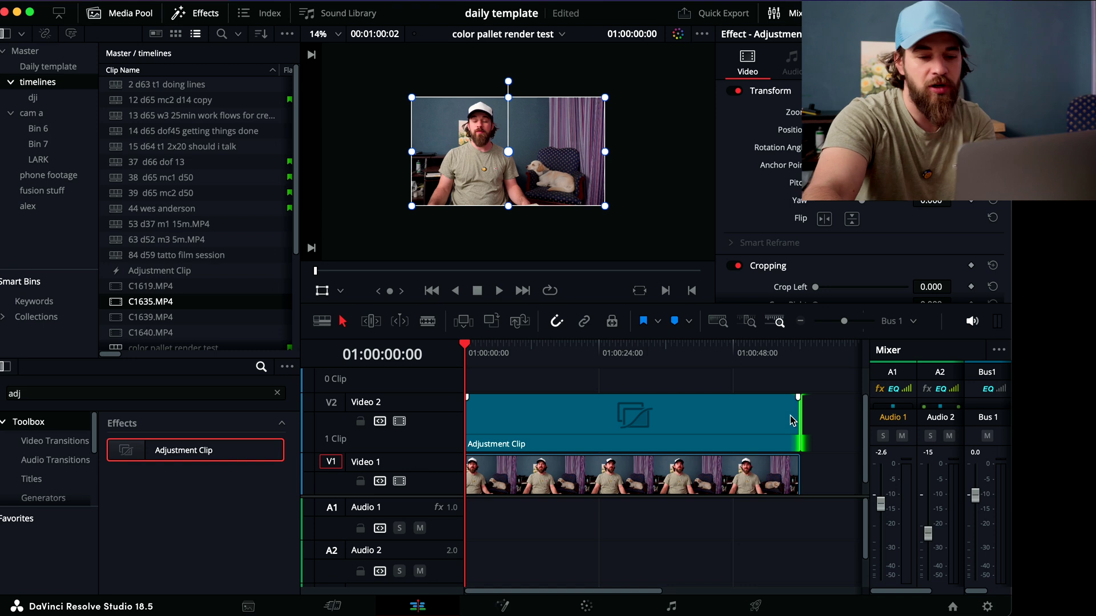
key(super+s)
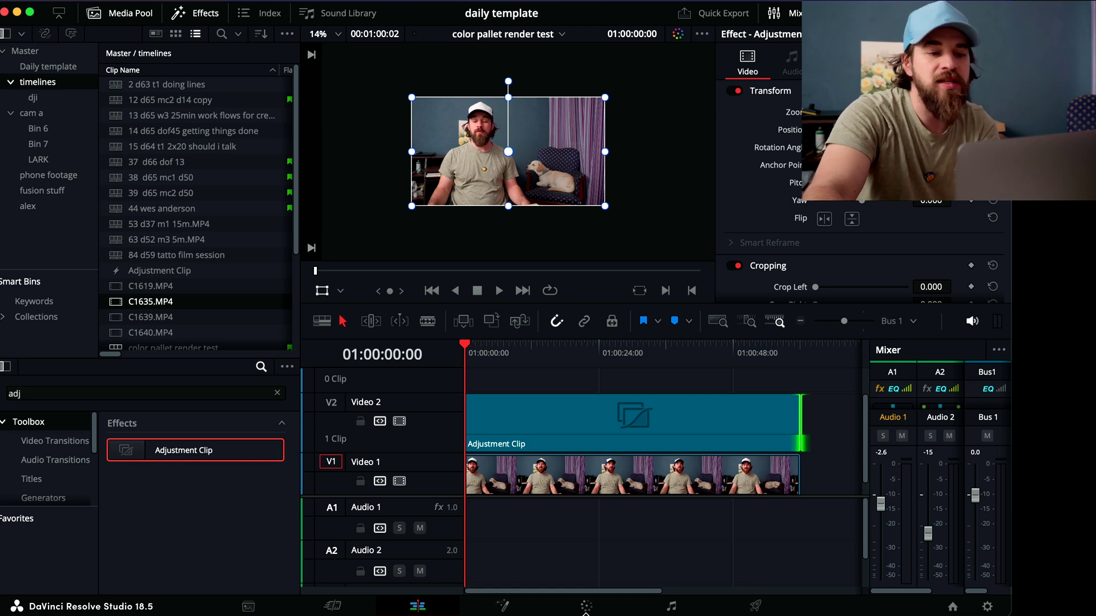
Switch to color grading for the adjustment clip and examine its frame full screen
click(586, 606)
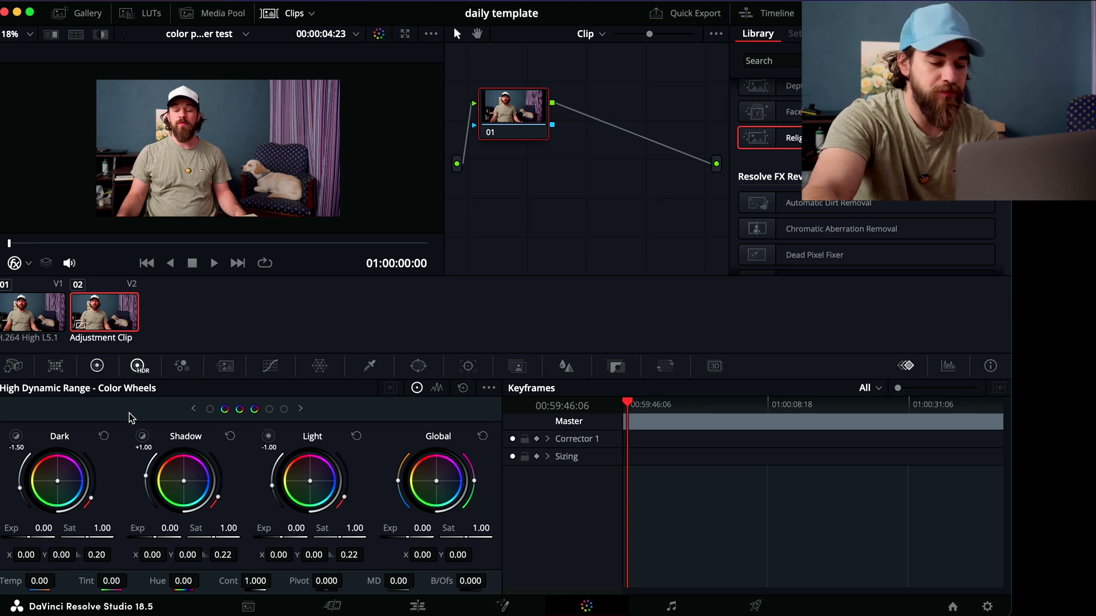
key(super+f)
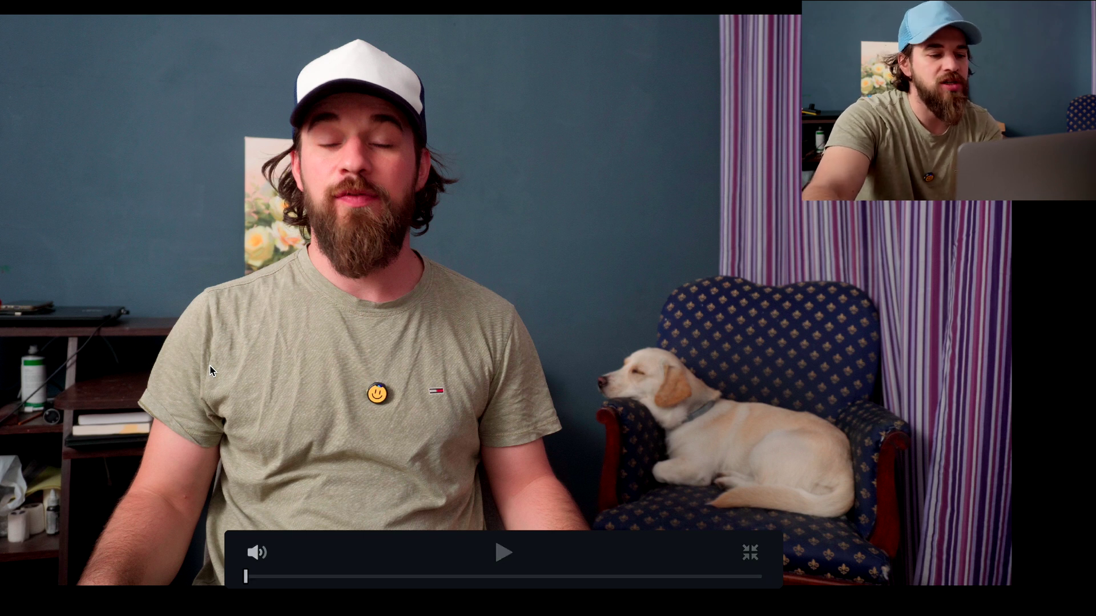
key(super+f)
mouse_move(2, 440)
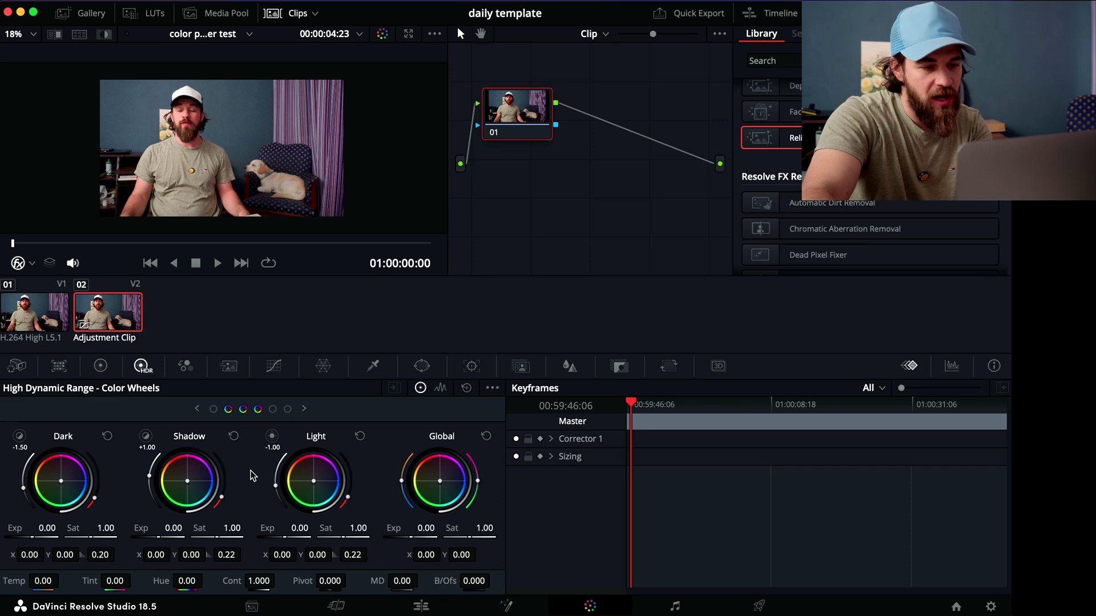
key(super+f)
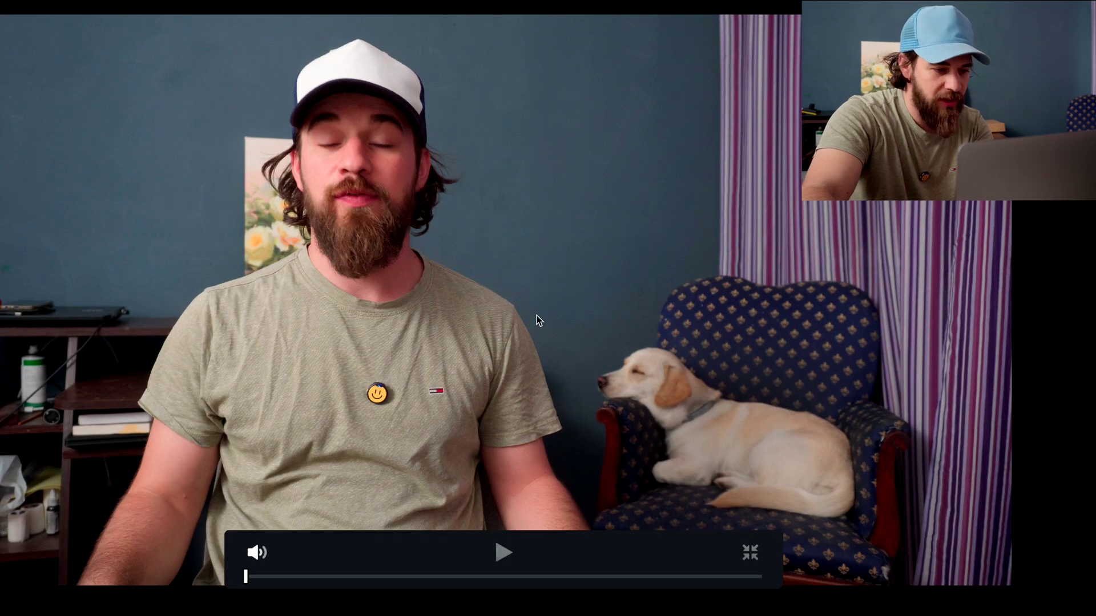
key(Escape)
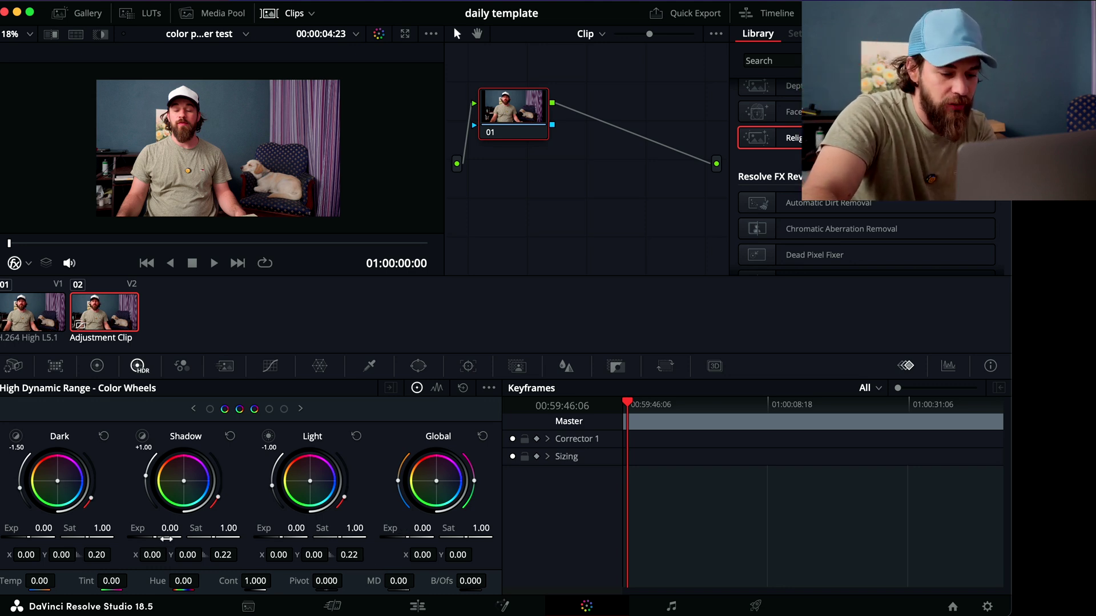
Set the HDR wheels' Shadow exposure to -0.15 and Light exposure to -0.40, checking the image full screen
mouse_move(160, 537)
mouse_down()
mouse_move(134, 540)
mouse_move(161, 541)
mouse_up()
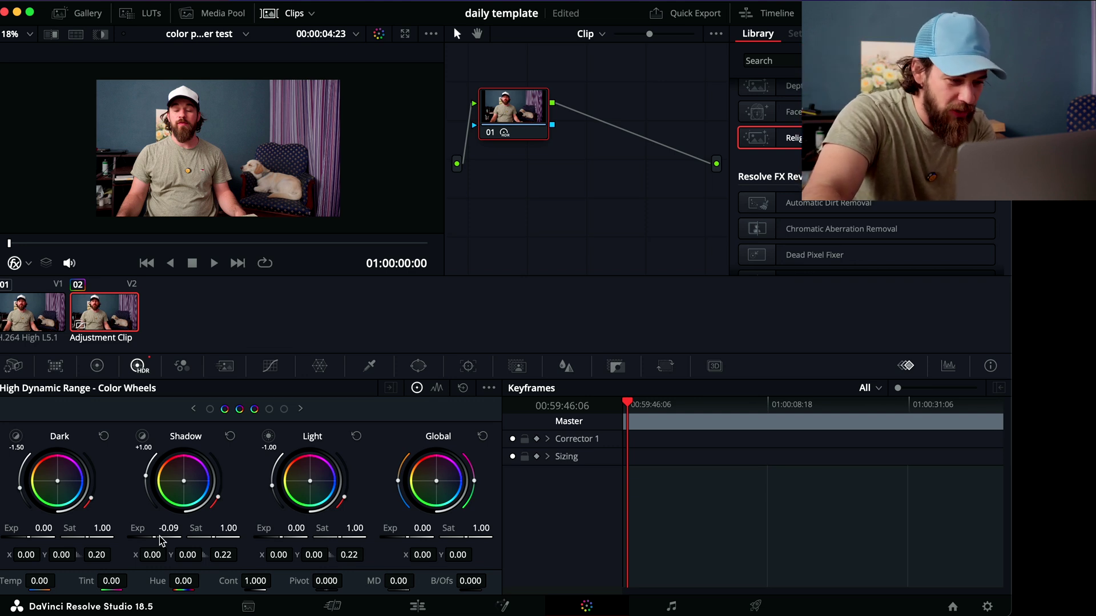
drag(160, 535, 136, 540)
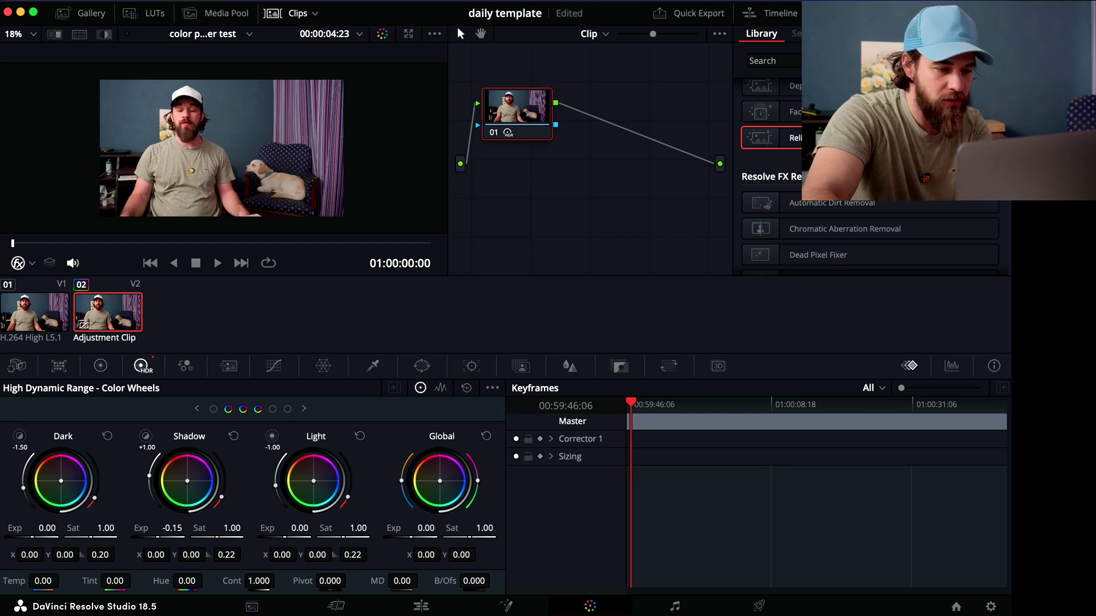
drag(299, 528, 189, 554)
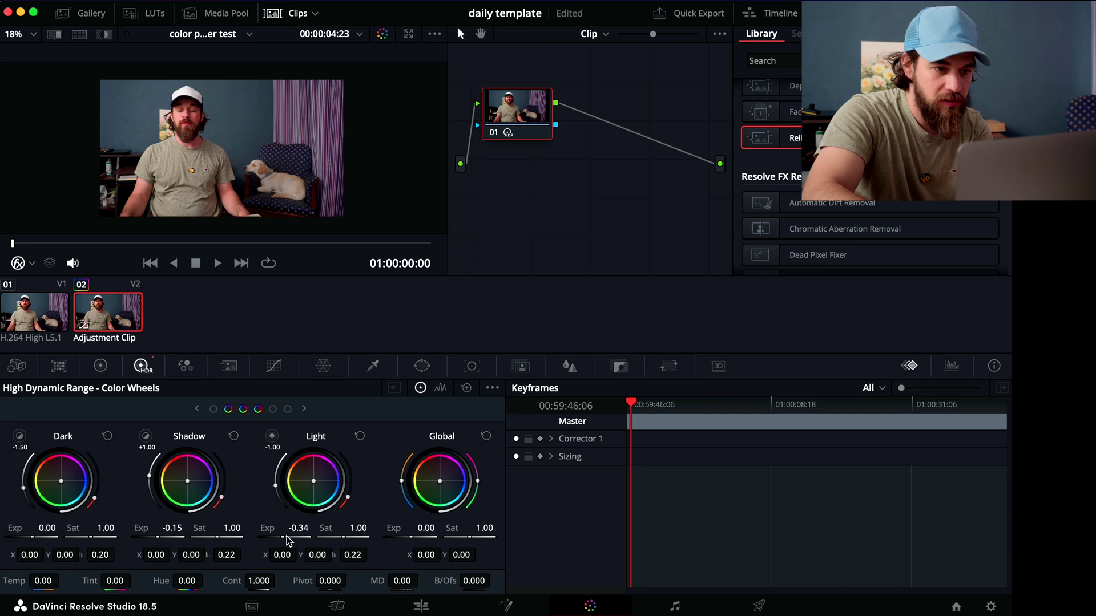
key(super+f)
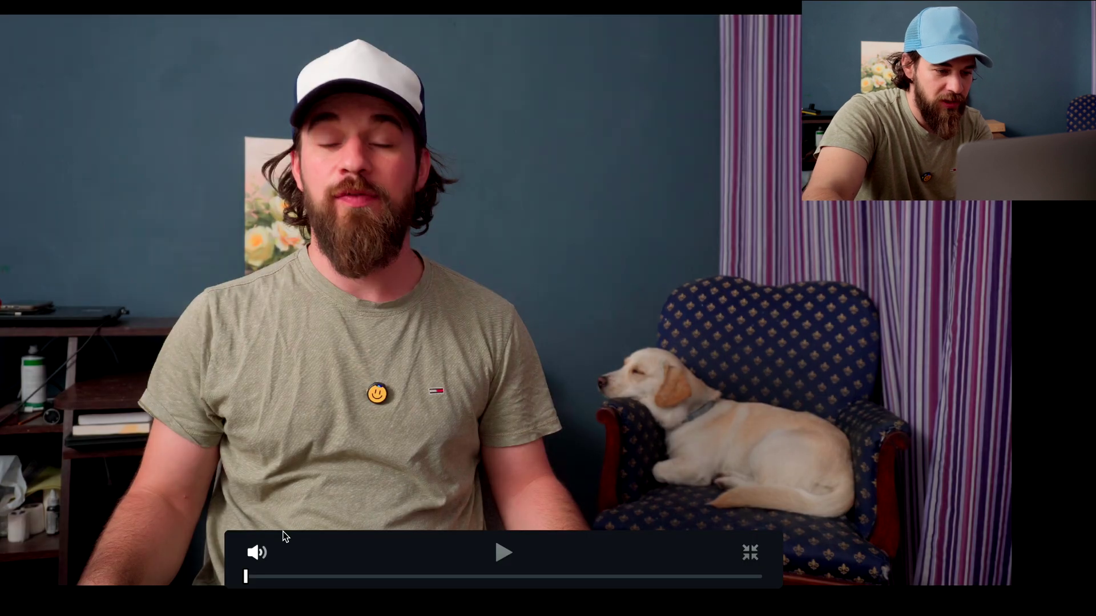
key(super+f)
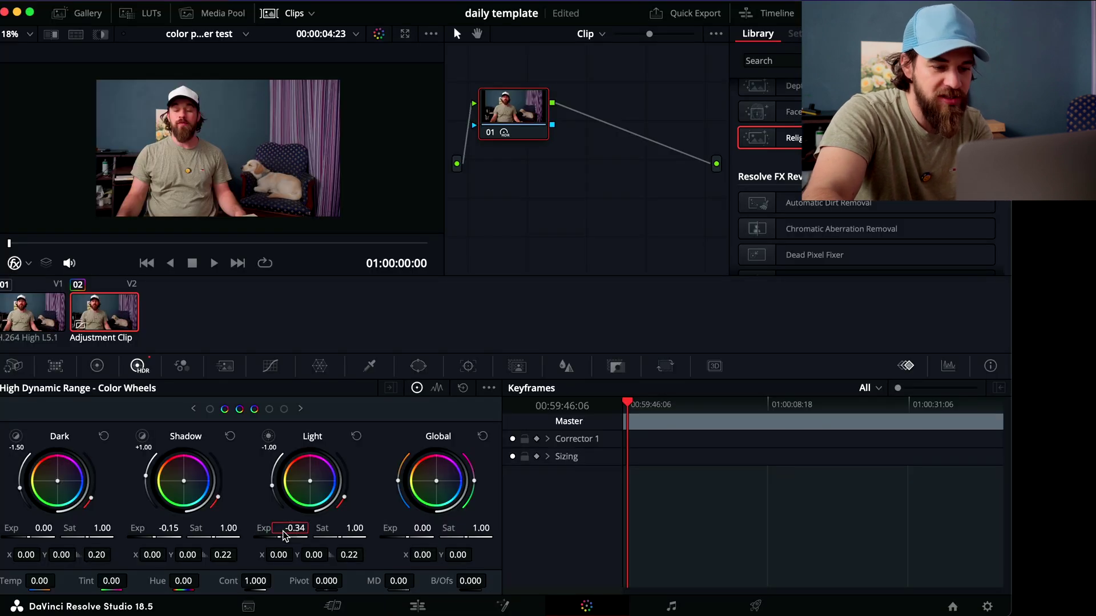
drag(279, 538, 269, 539)
key(super+f)
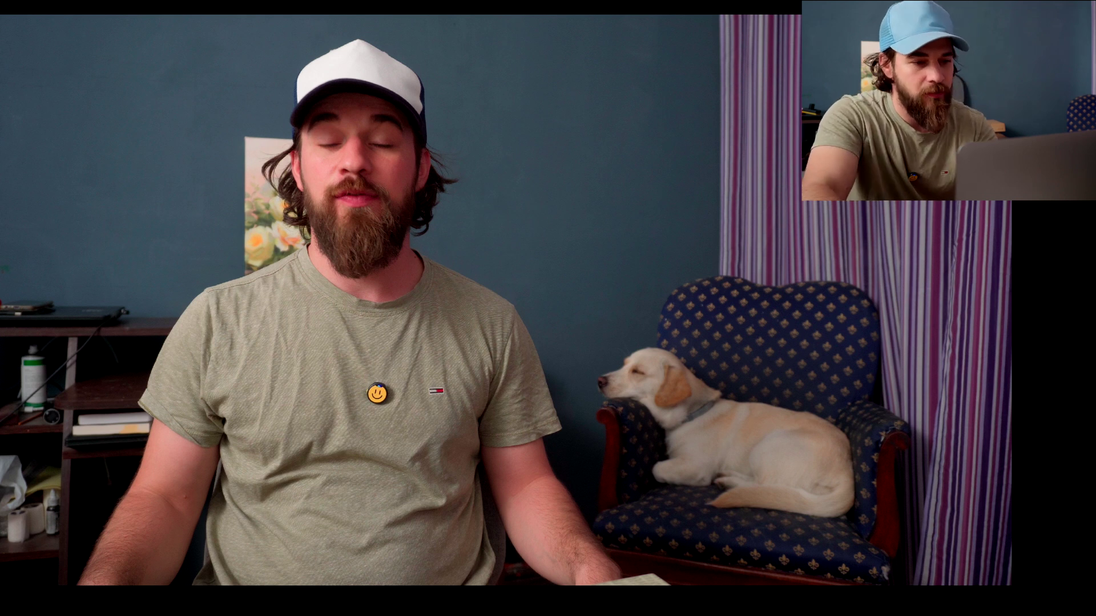
key(Escape)
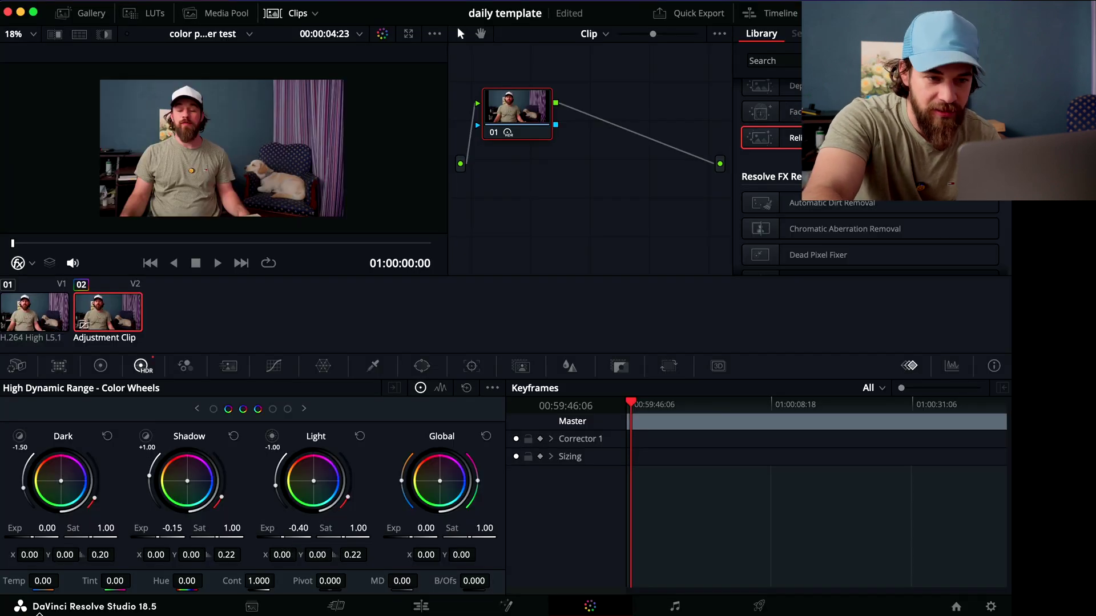
Add a corrector node to the adjustment clip's node graph and insert it between node 01 and the output
right_click(579, 163)
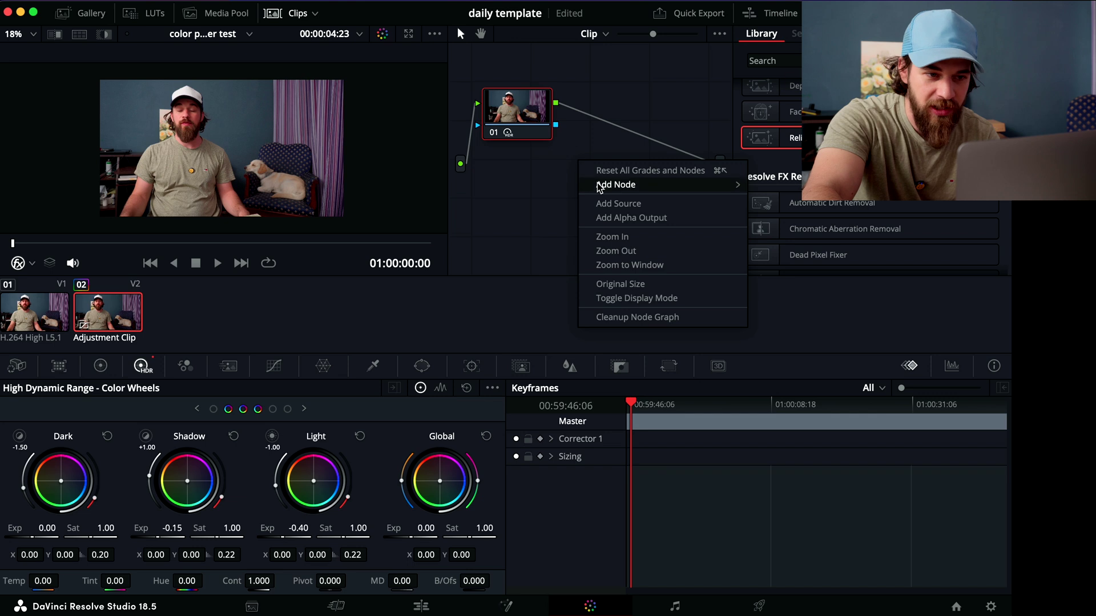
mouse_move(600, 187)
click(781, 184)
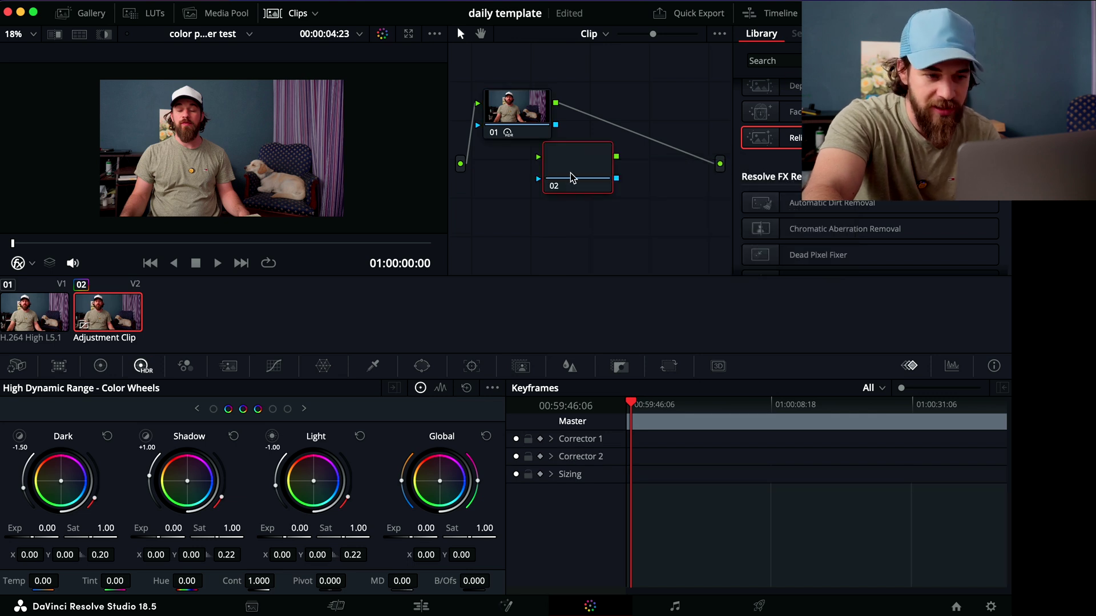
right_click(535, 204)
mouse_move(577, 235)
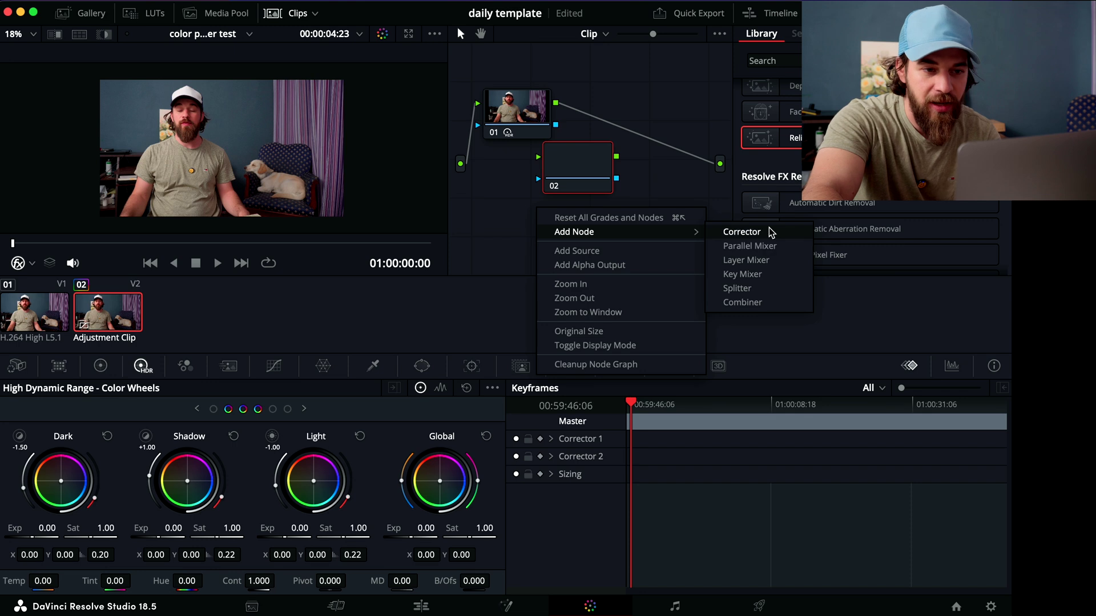
click(575, 167)
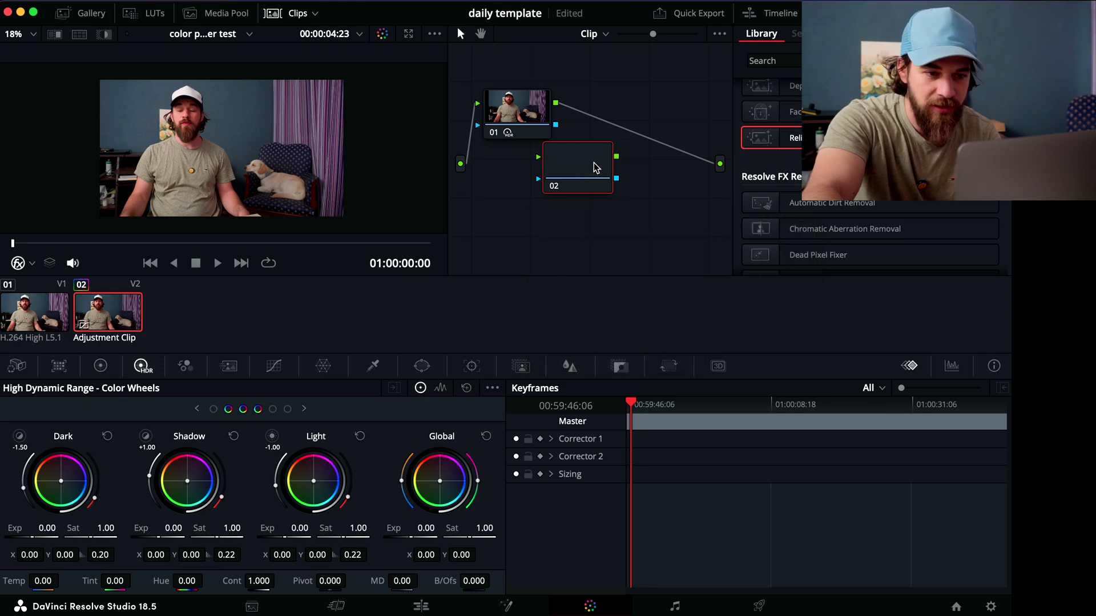
drag(586, 172, 637, 135)
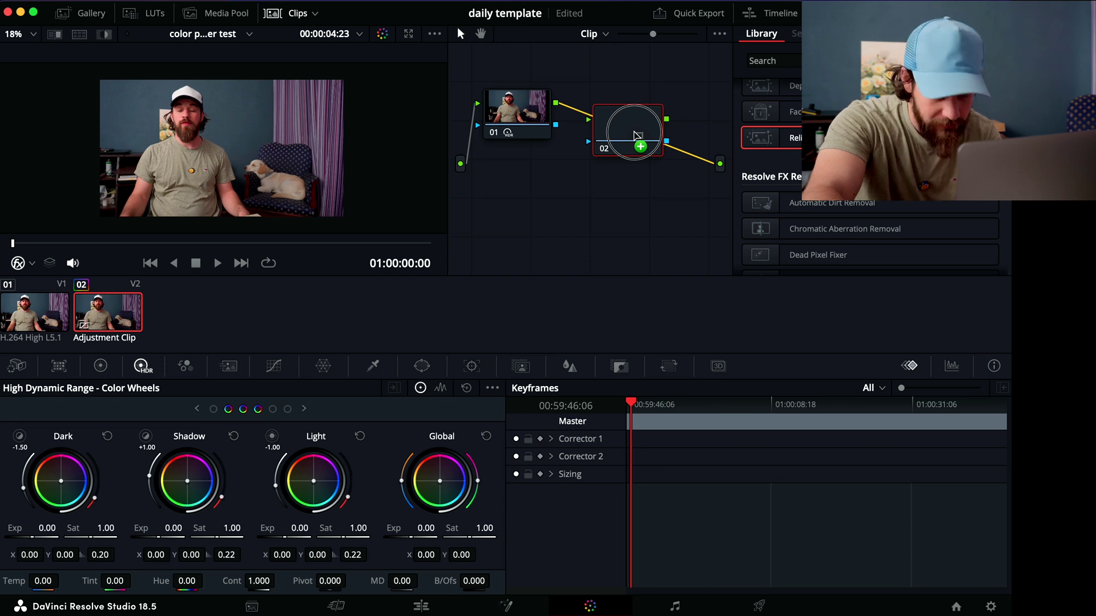
drag(634, 132, 632, 109)
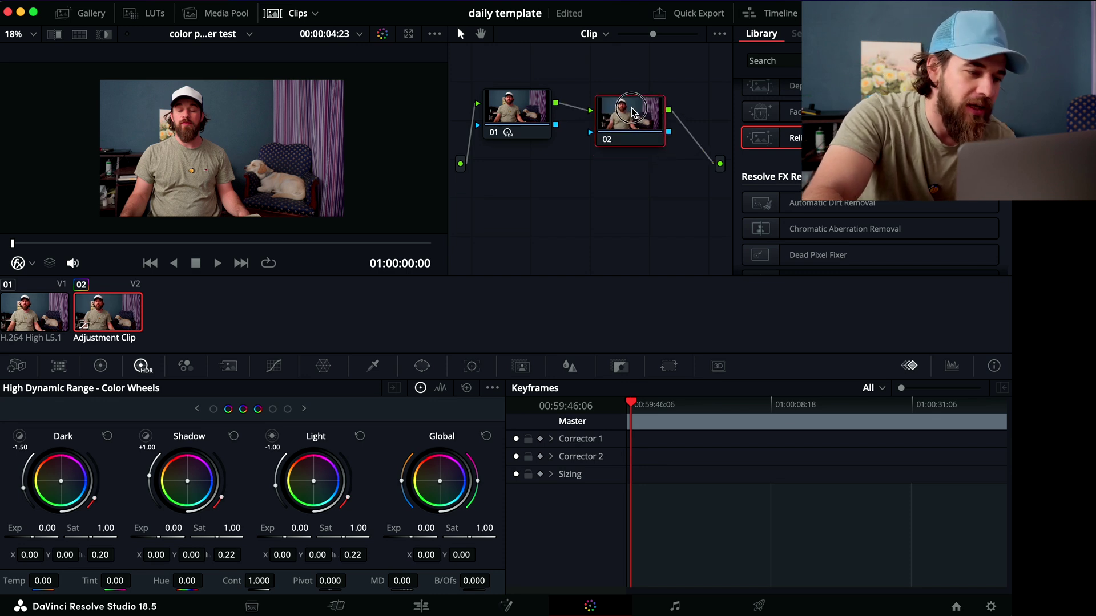
Set node 02's primary Offset green to 25.88 and raise its Offset blue slightly, checking the image full screen
click(104, 366)
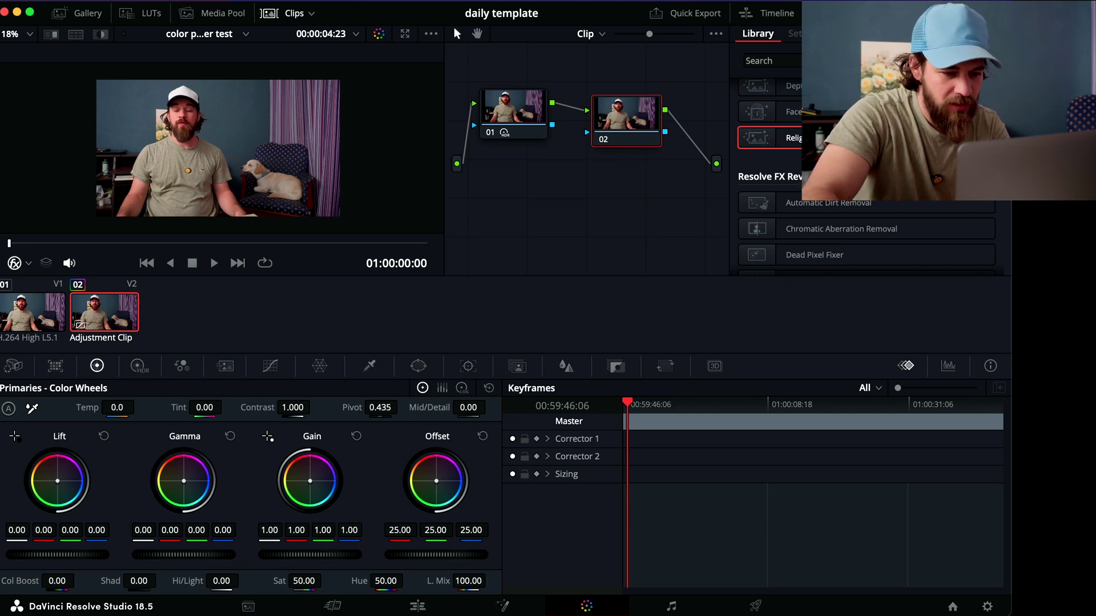
drag(425, 531, 451, 530)
click(482, 436)
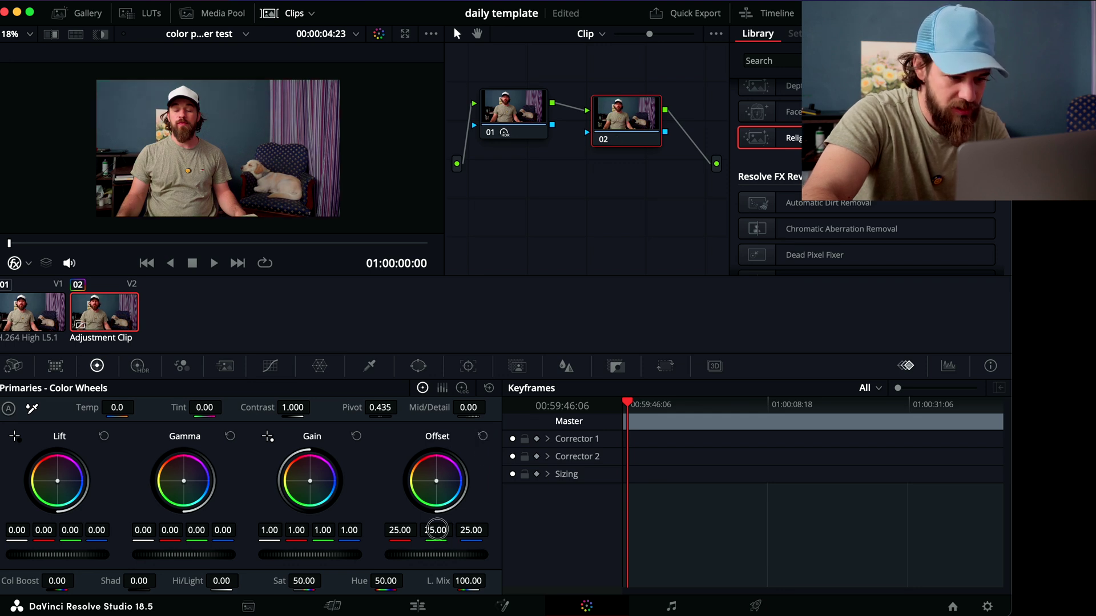
drag(436, 530, 445, 530)
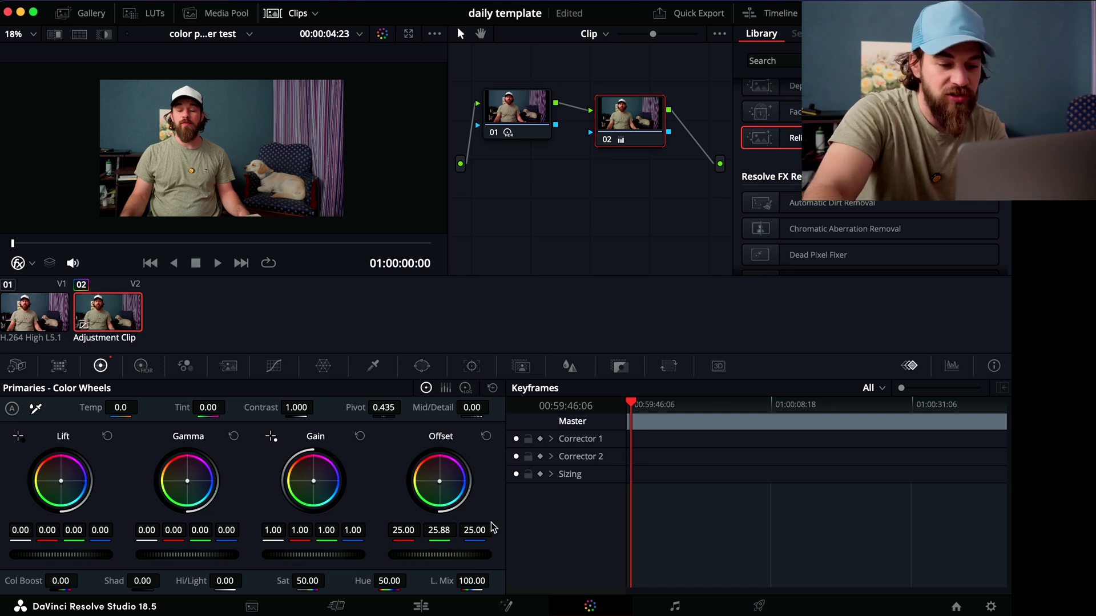
drag(478, 531, 495, 531)
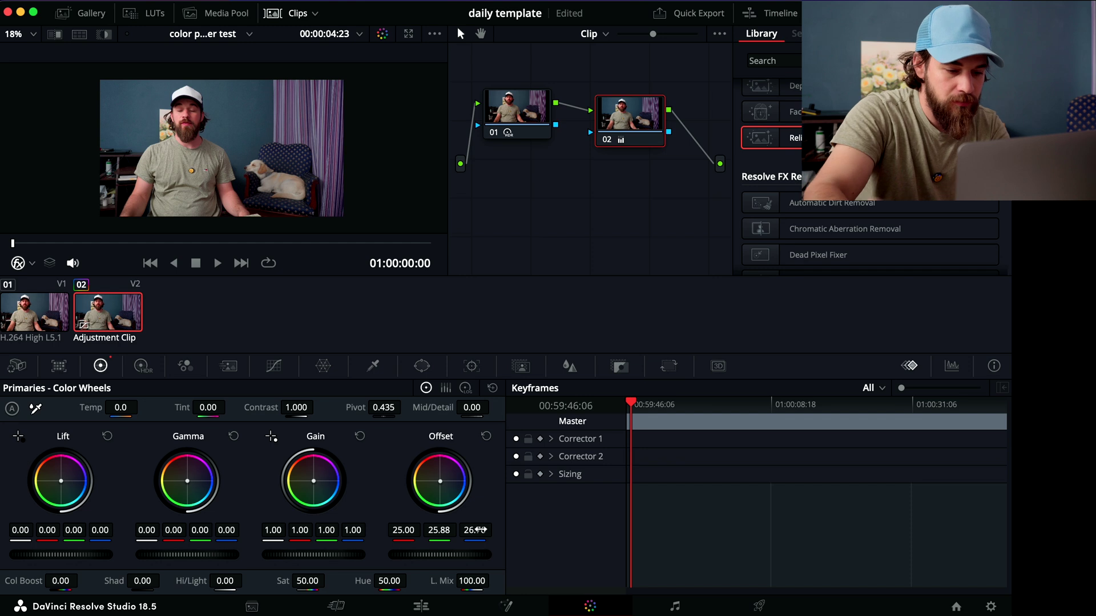
key(super+f)
key(super+f)
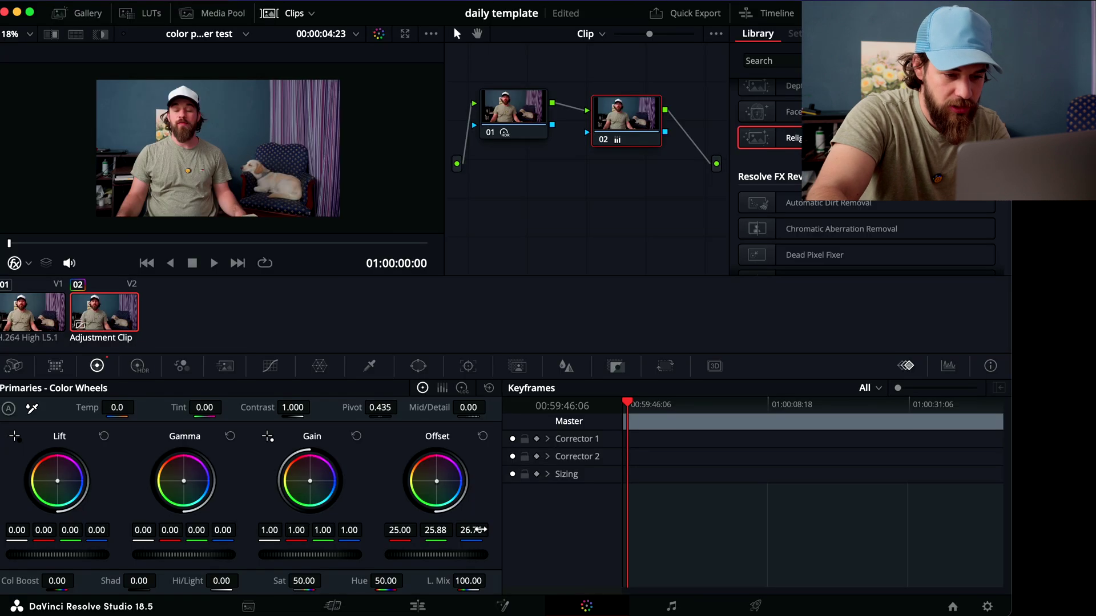
key(super+f)
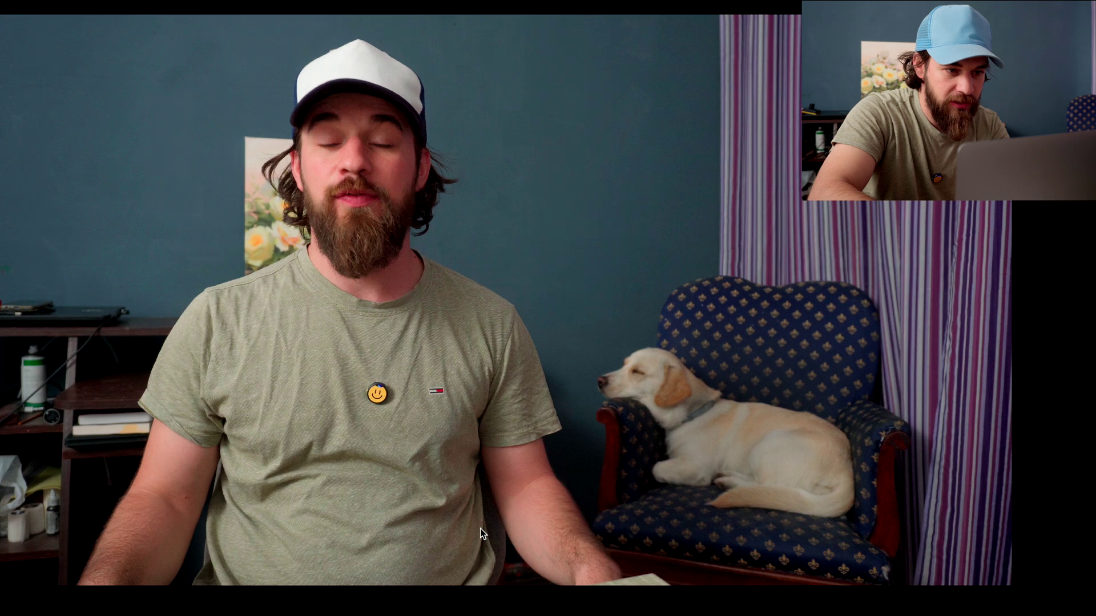
key(super+f)
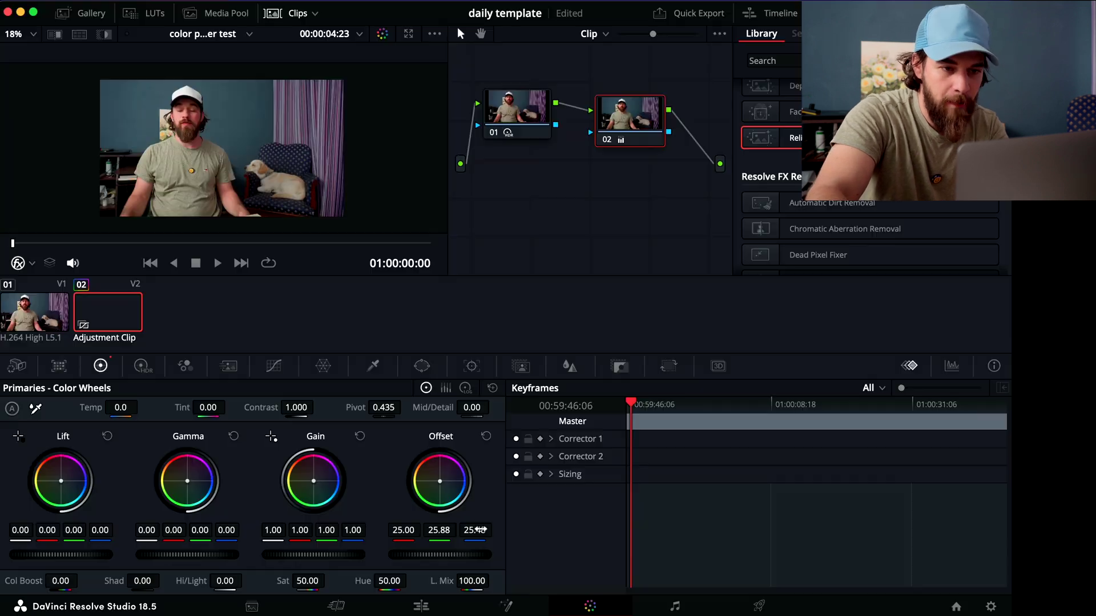
Set the Shadow exposure of node 01 to -0.30 in the HDR color wheels
click(530, 113)
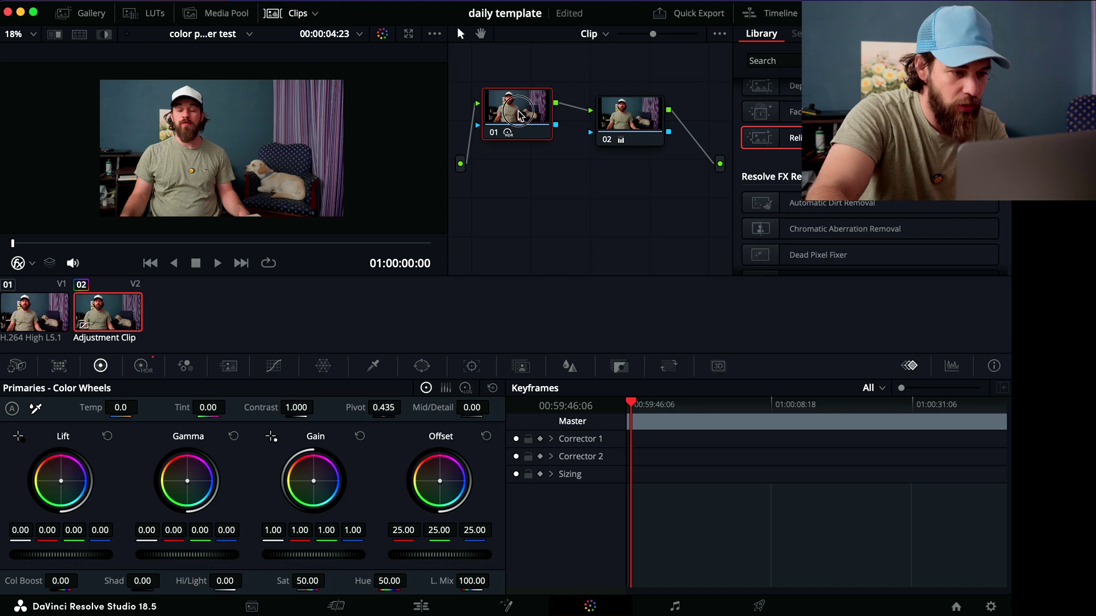
click(143, 365)
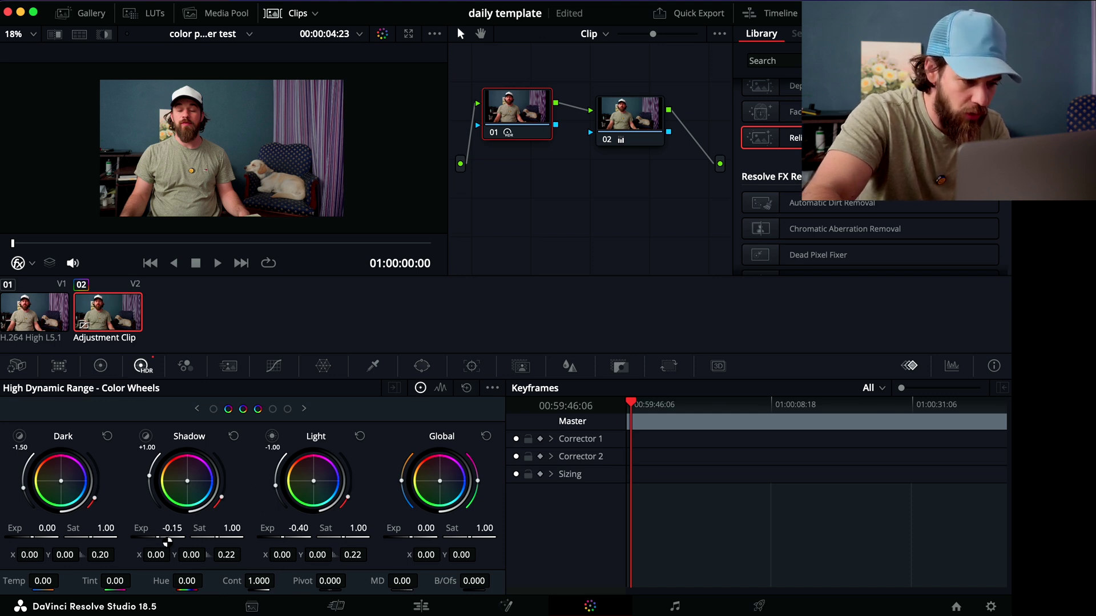
drag(164, 538, 119, 549)
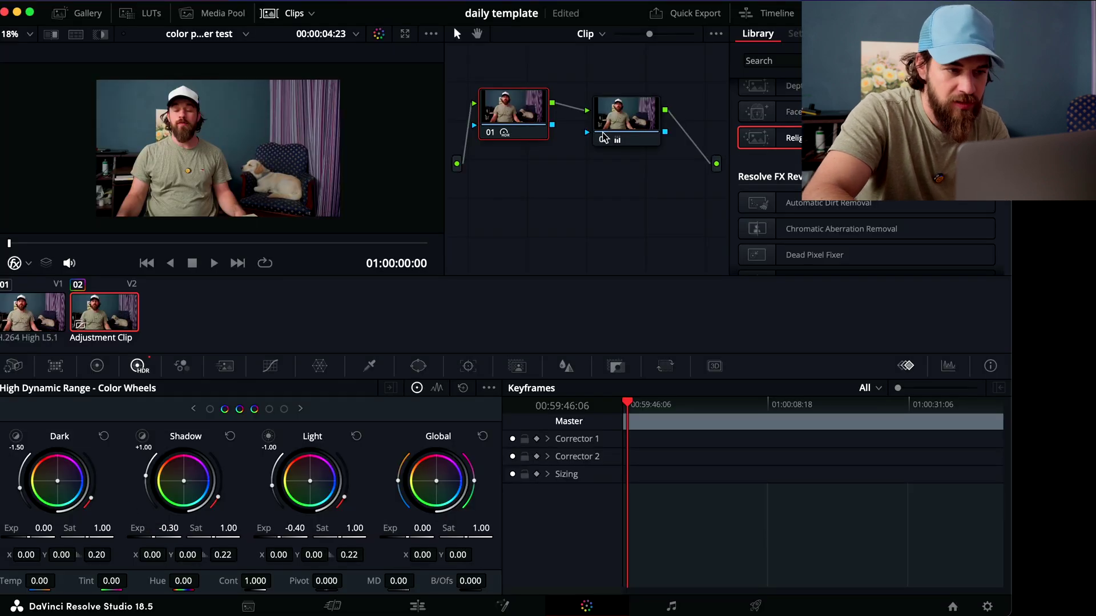
Raise the display brightness to maximum and examine the graded image full screen
key(XF86MonBrightnessUp)
key(XF86MonBrightnessUp)
key(XF86MonBrightnessUp)
key(XF86MonBrightnessUp)
key(super+f)
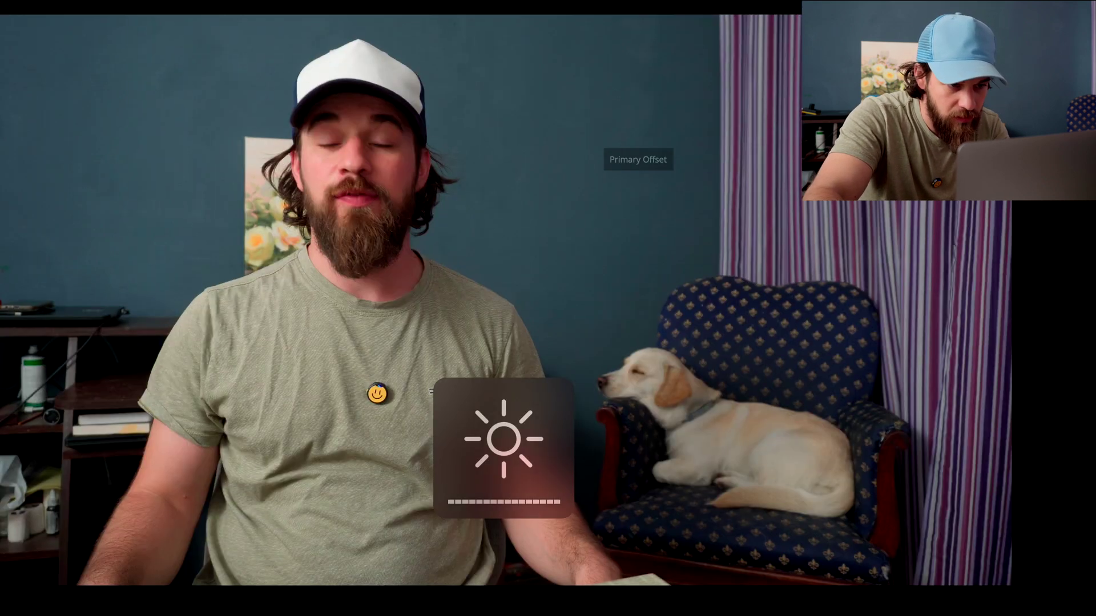
key(super+f)
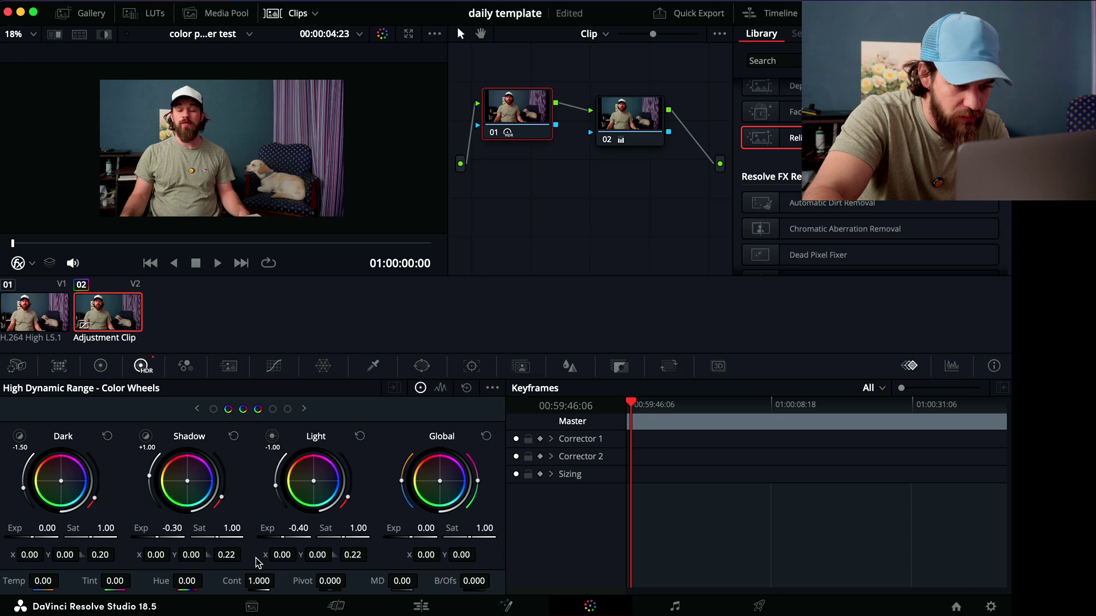
Set node 01's HDR Light exposure to -0.51 and Global exposure to -0.35, checking the image full screen
drag(285, 535, 254, 546)
key(super+f)
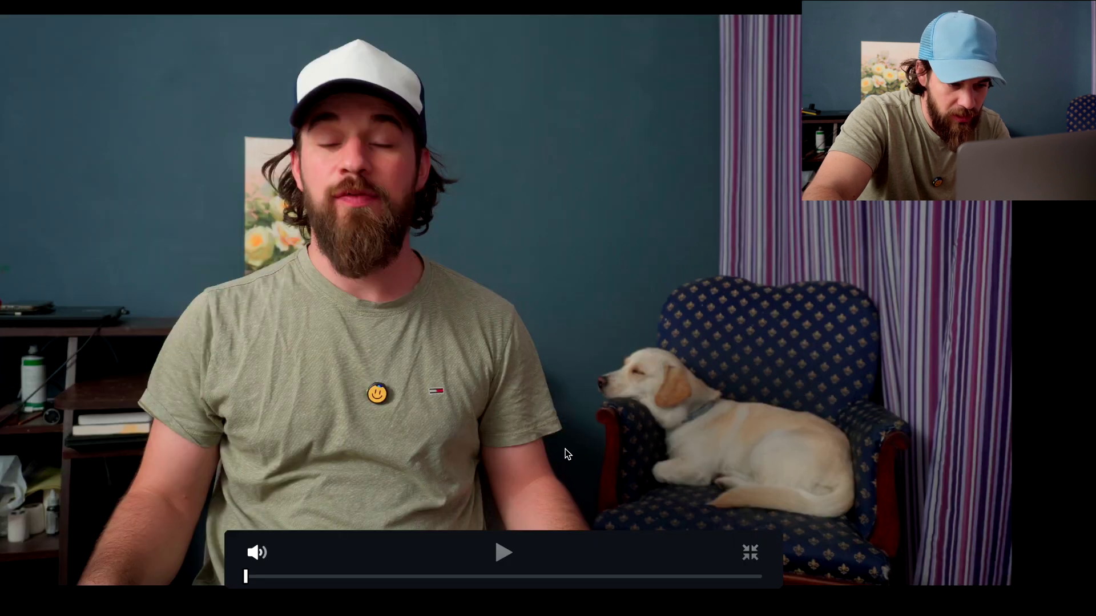
key(super+f)
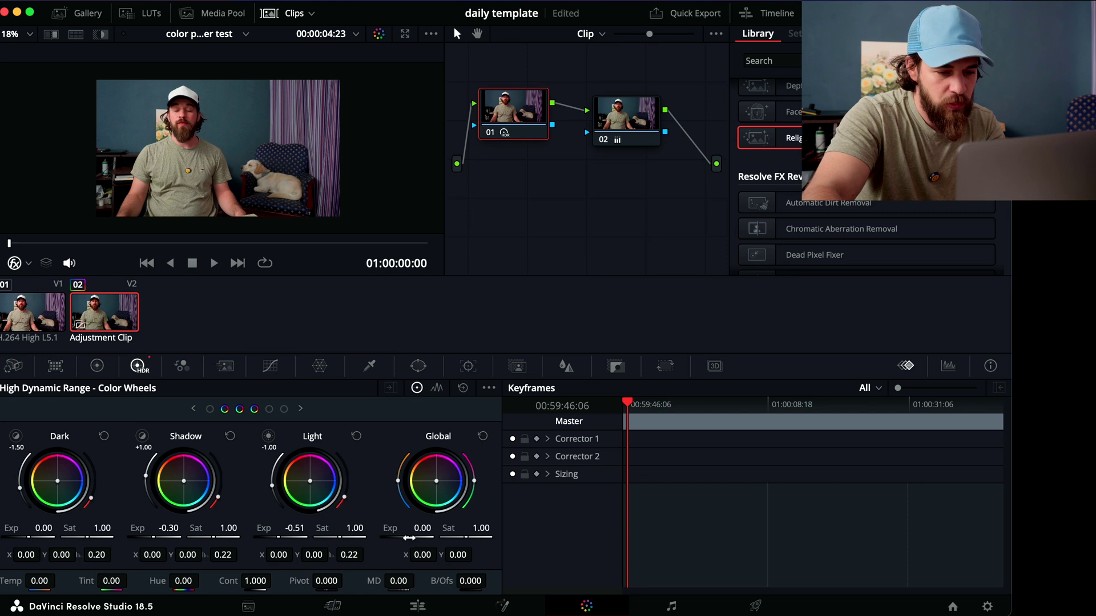
drag(407, 537, 304, 545)
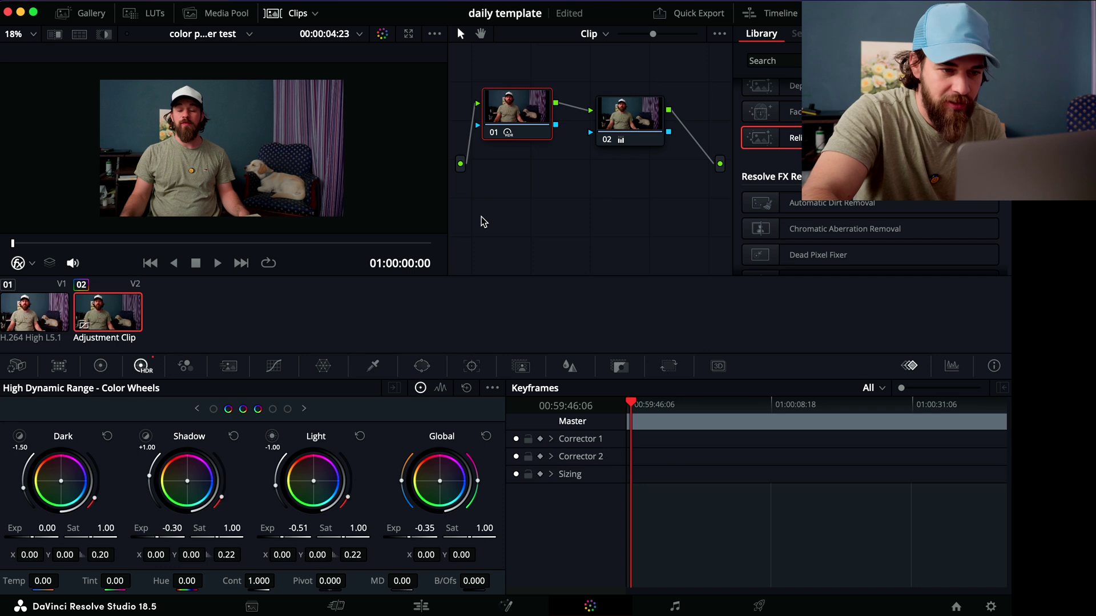
Add a third corrector node and insert it between node 02 and the output, below the first row of nodes
right_click(506, 185)
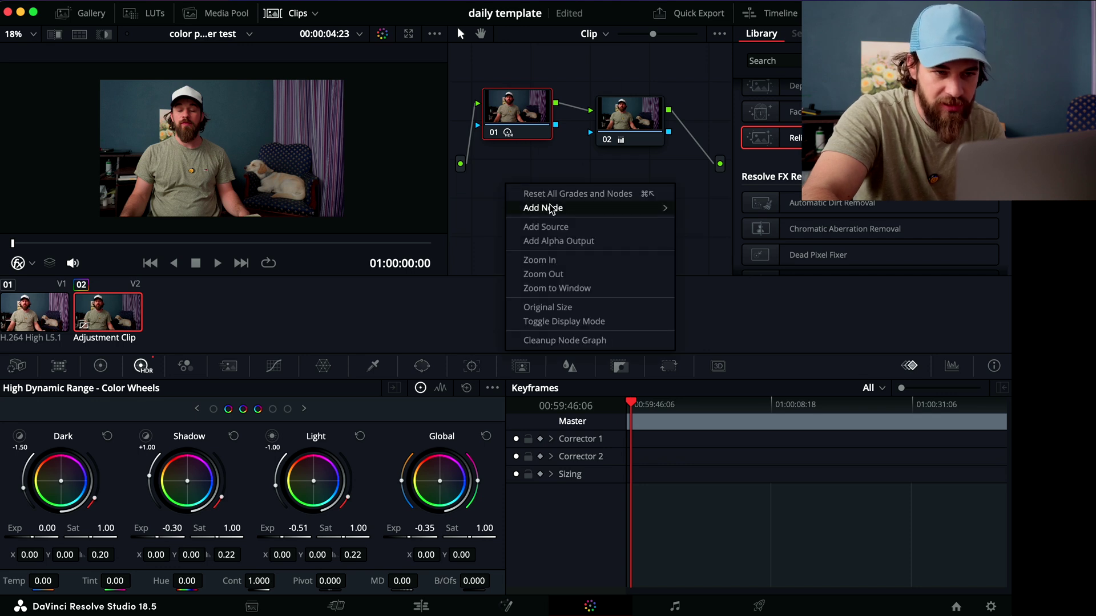
mouse_move(665, 209)
click(701, 211)
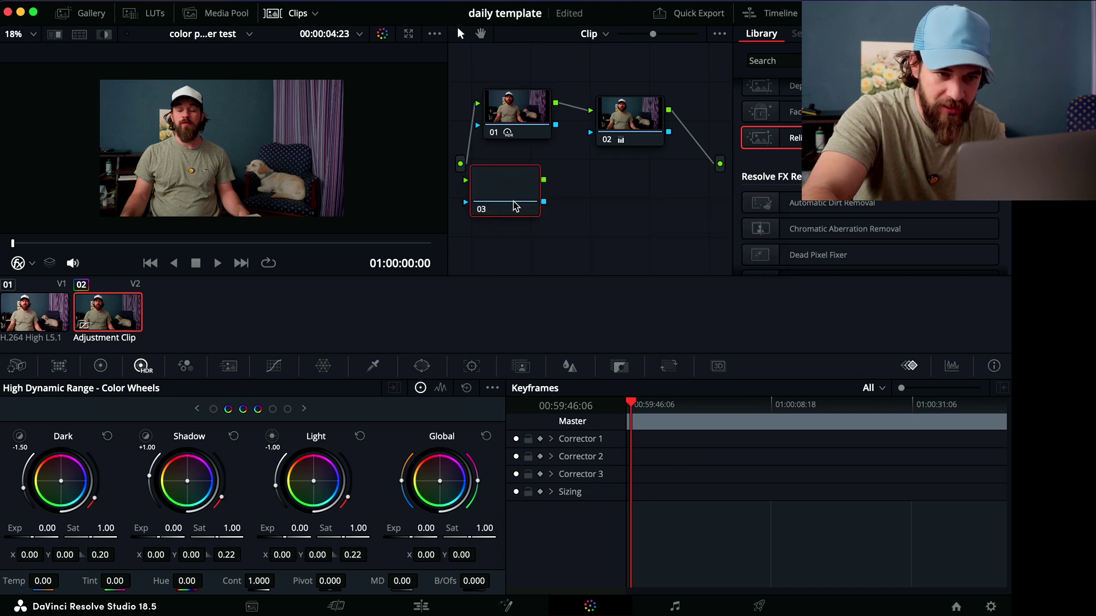
drag(515, 205, 552, 218)
drag(618, 127, 607, 114)
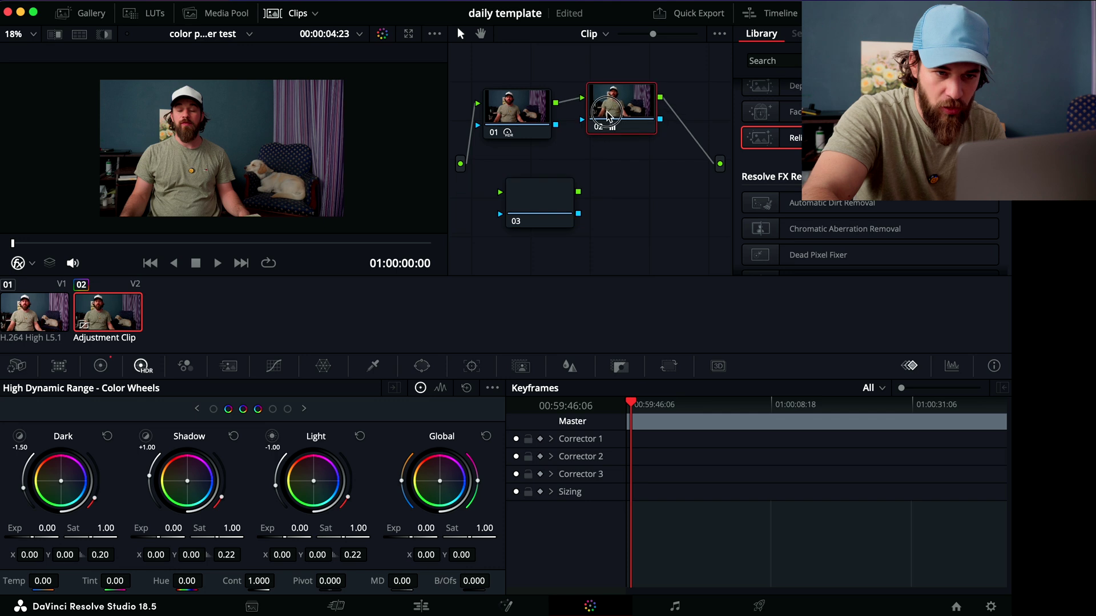
drag(543, 206, 525, 189)
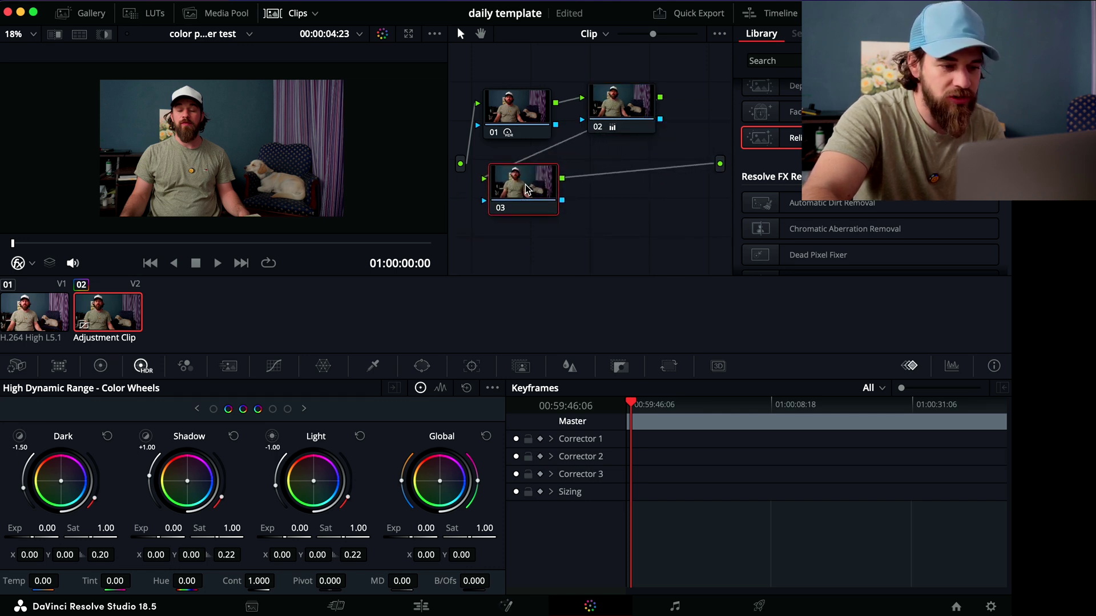
Show the Custom curve for node 03 and disable nodes 01 and 02
click(272, 372)
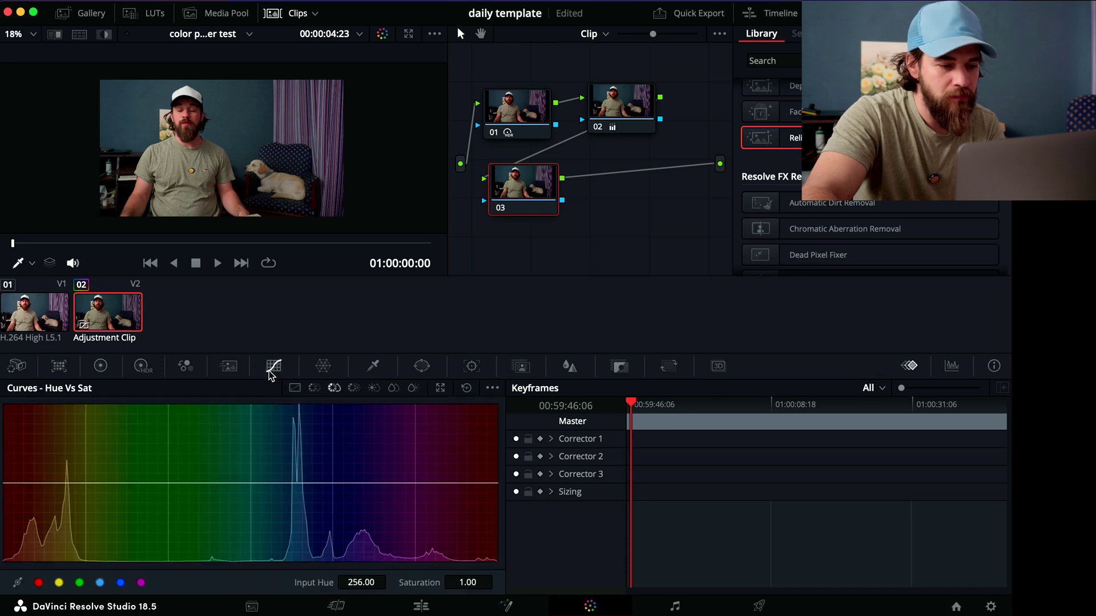
click(295, 390)
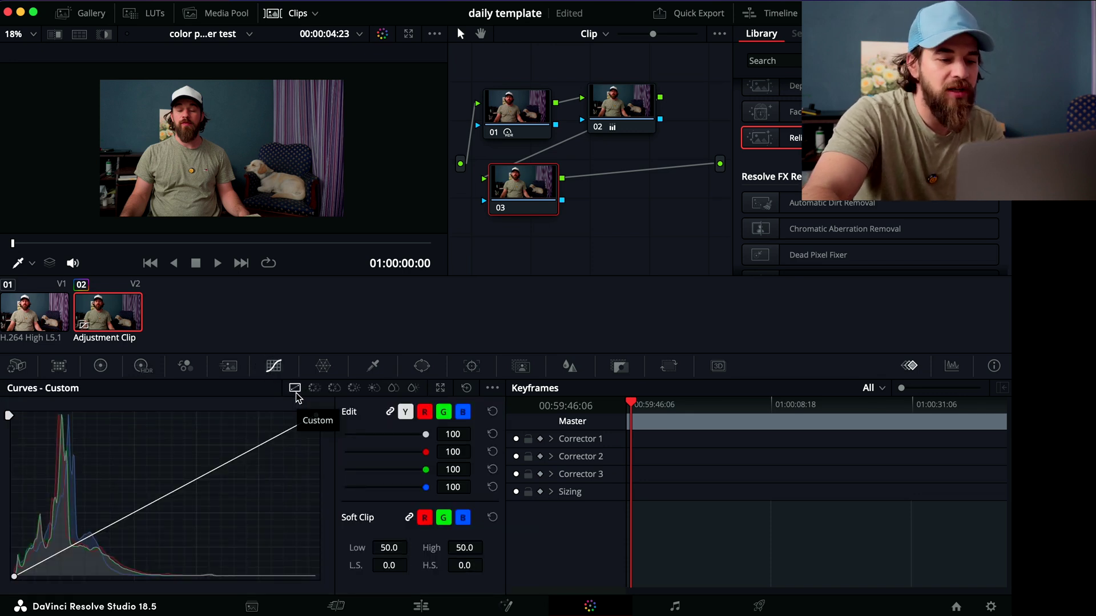
click(492, 135)
click(598, 127)
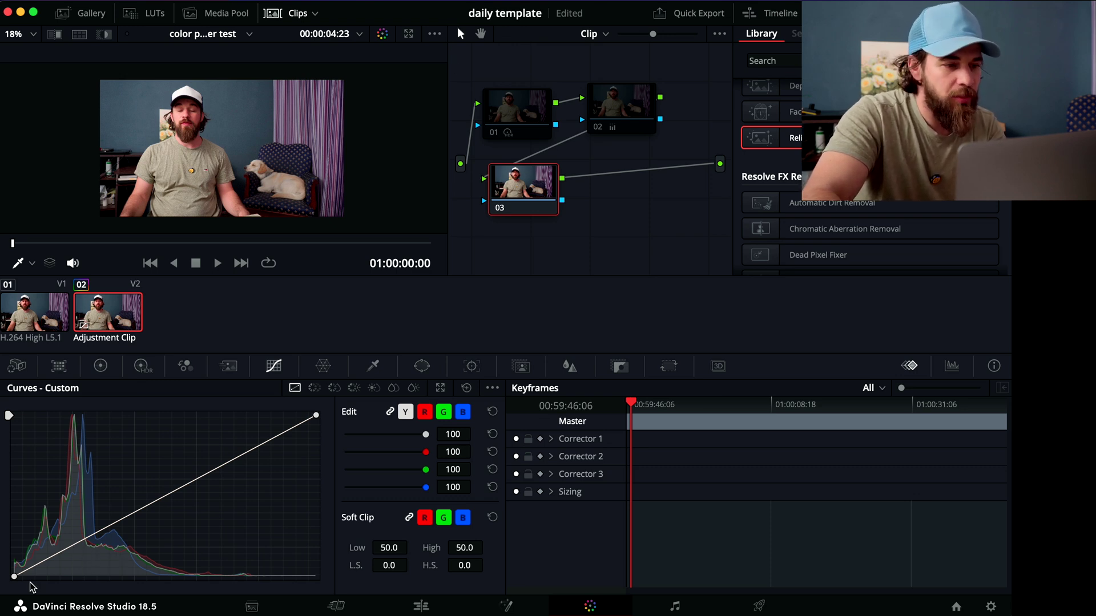
Add a control point near the dark end of node 03's custom curve and pull it slightly below the diagonal
scroll(191, 134, up, 3)
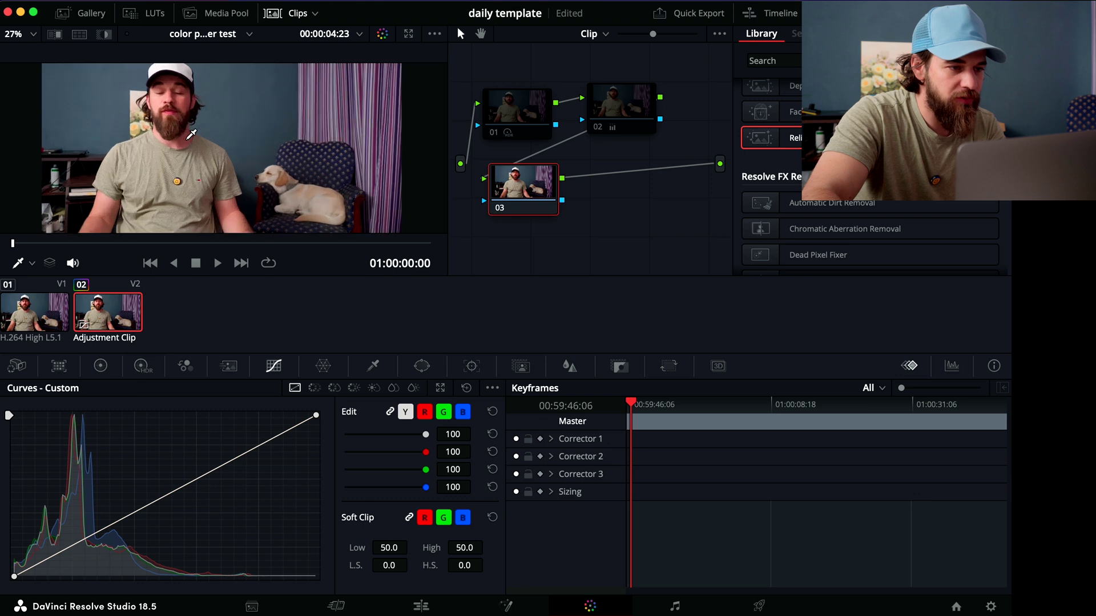
scroll(192, 134, up, 1)
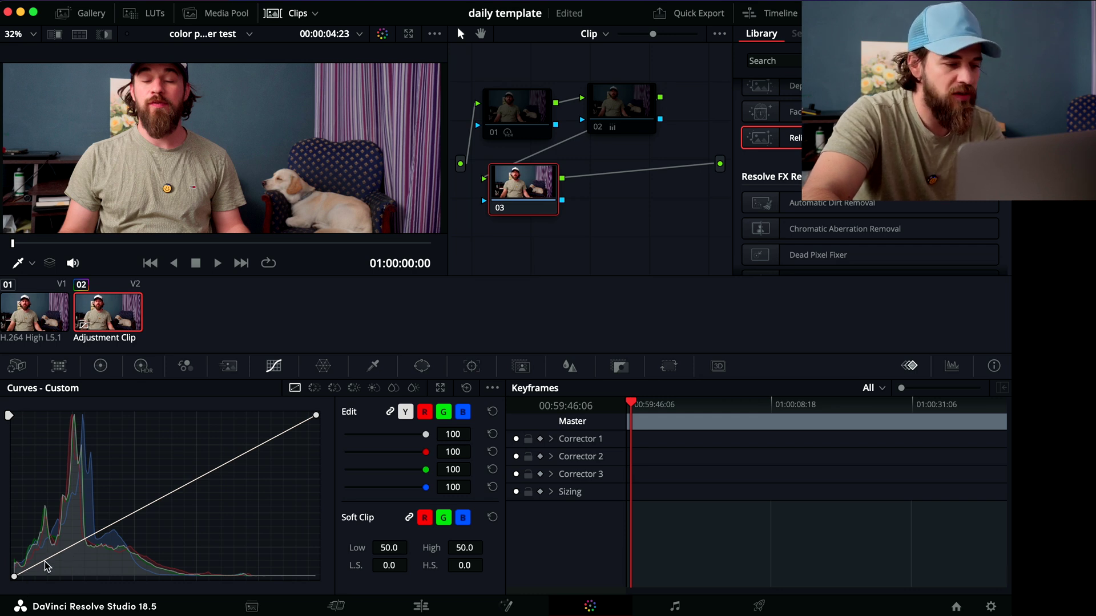
drag(46, 560, 49, 566)
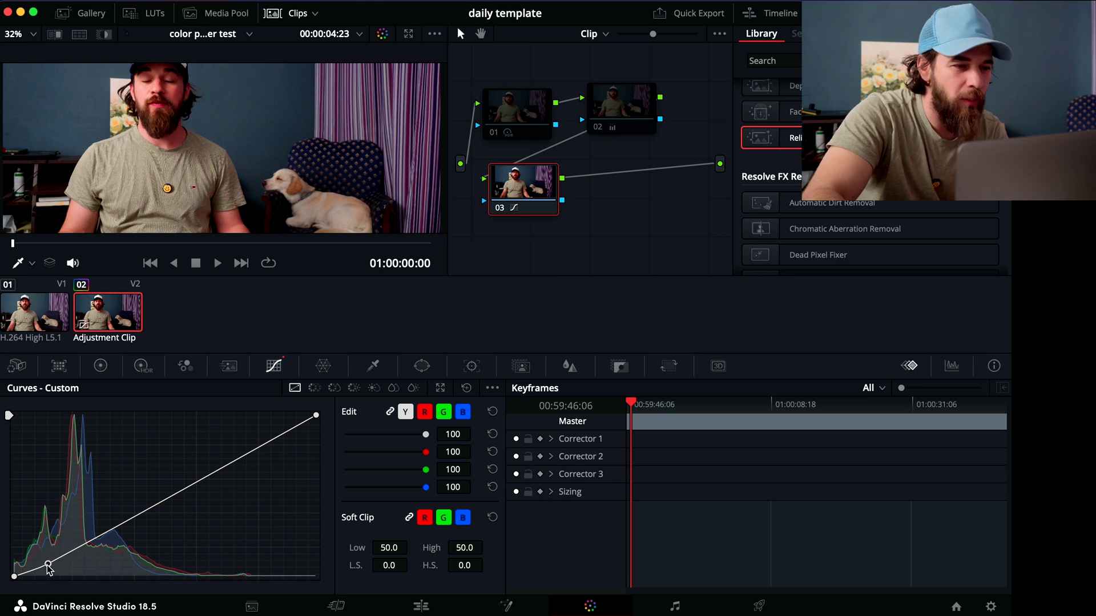
mouse_move(48, 567)
mouse_down()
mouse_move(45, 541)
mouse_move(39, 563)
mouse_up()
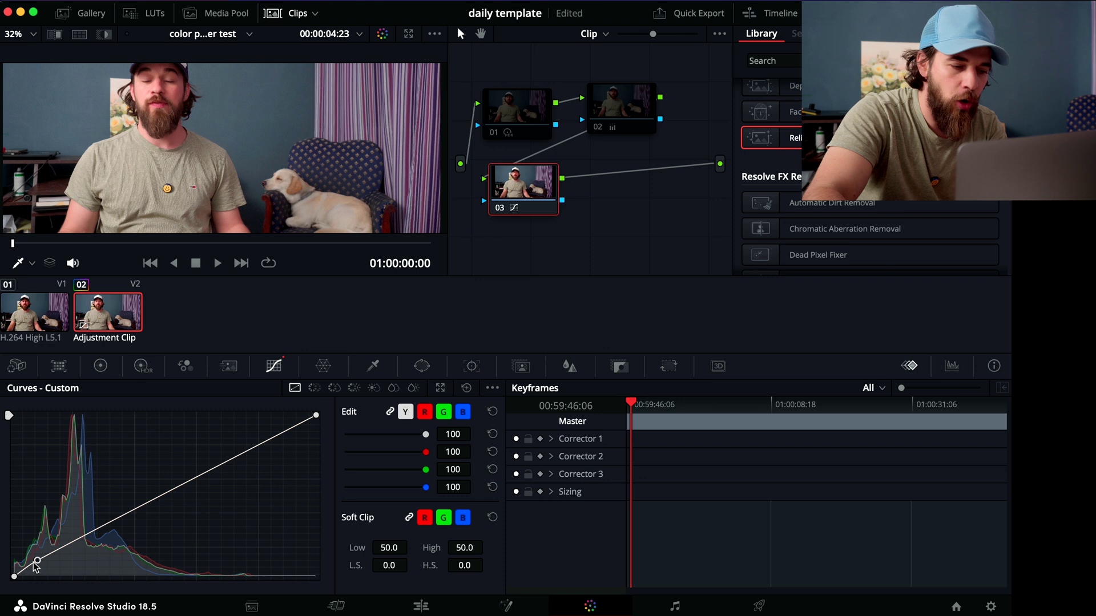
drag(37, 565, 39, 570)
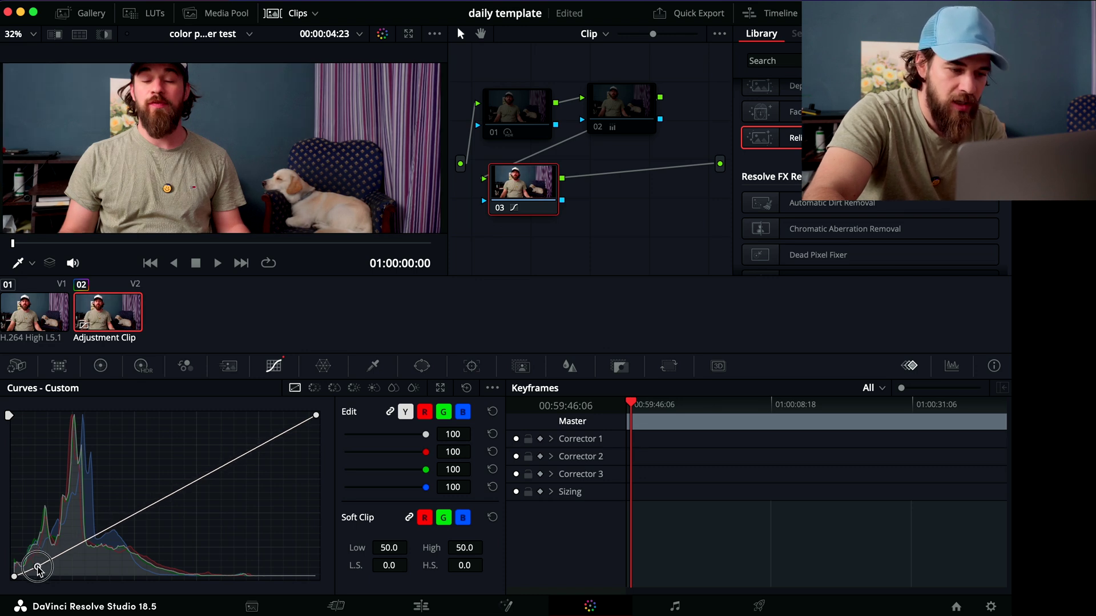
Add a control point in the highlights of node 03's custom curve and raise it above the diagonal
click(269, 444)
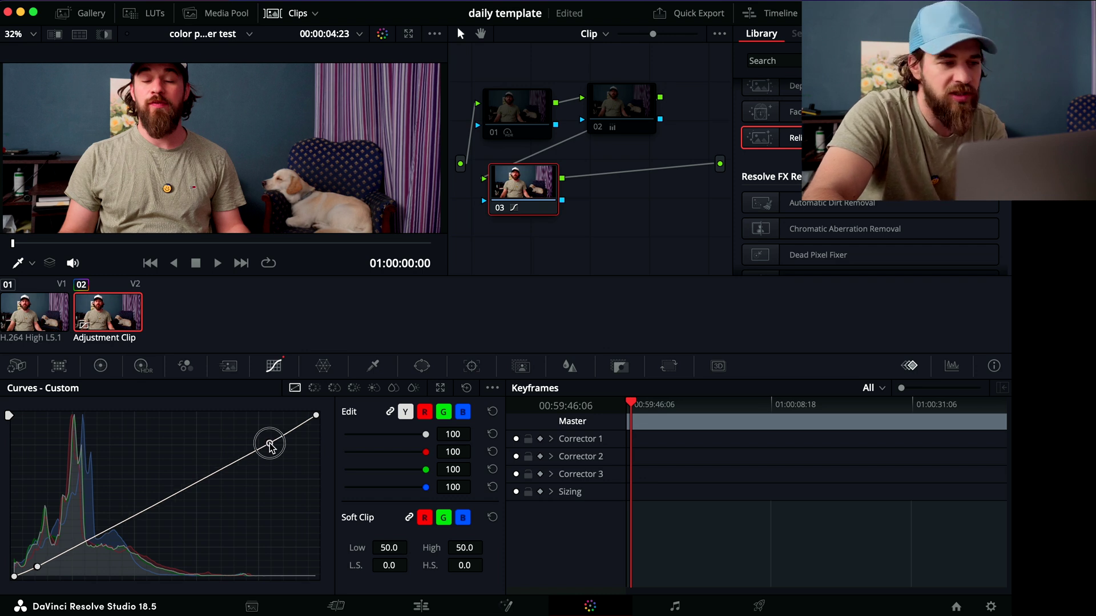
drag(270, 444, 276, 459)
drag(272, 446, 261, 432)
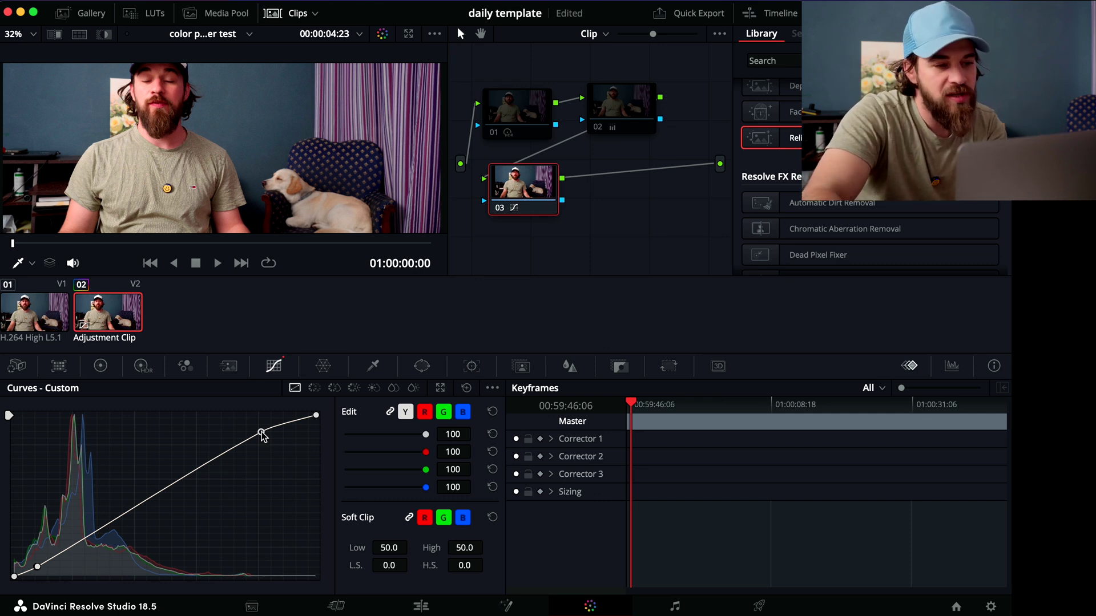
Check the grade full screen, and unlink the curve channels to edit only luma with node 03's custom curves reset
key(super+f)
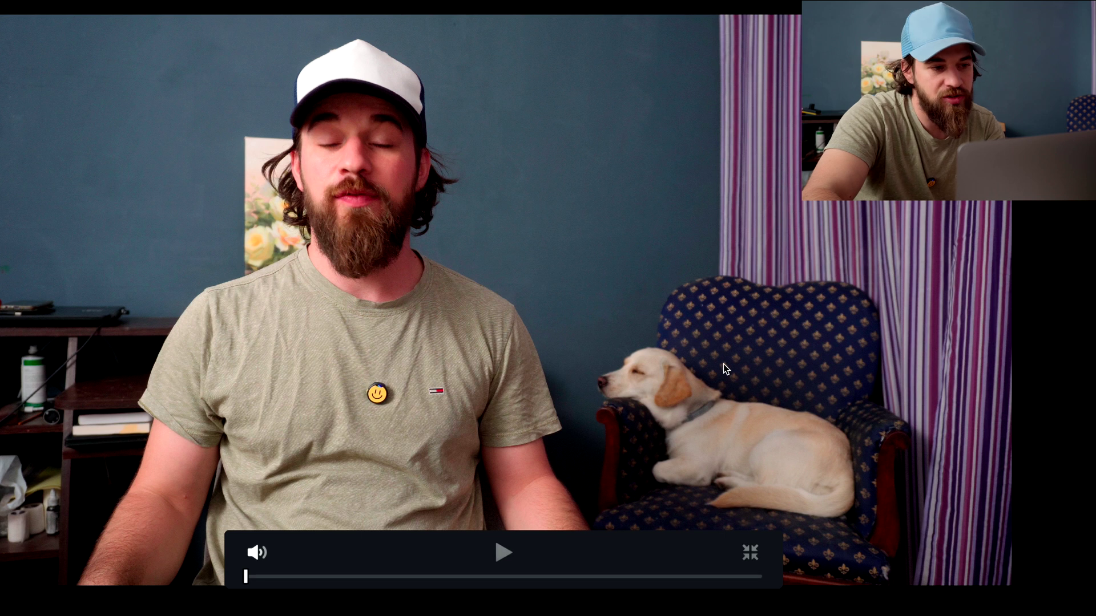
key(super+f)
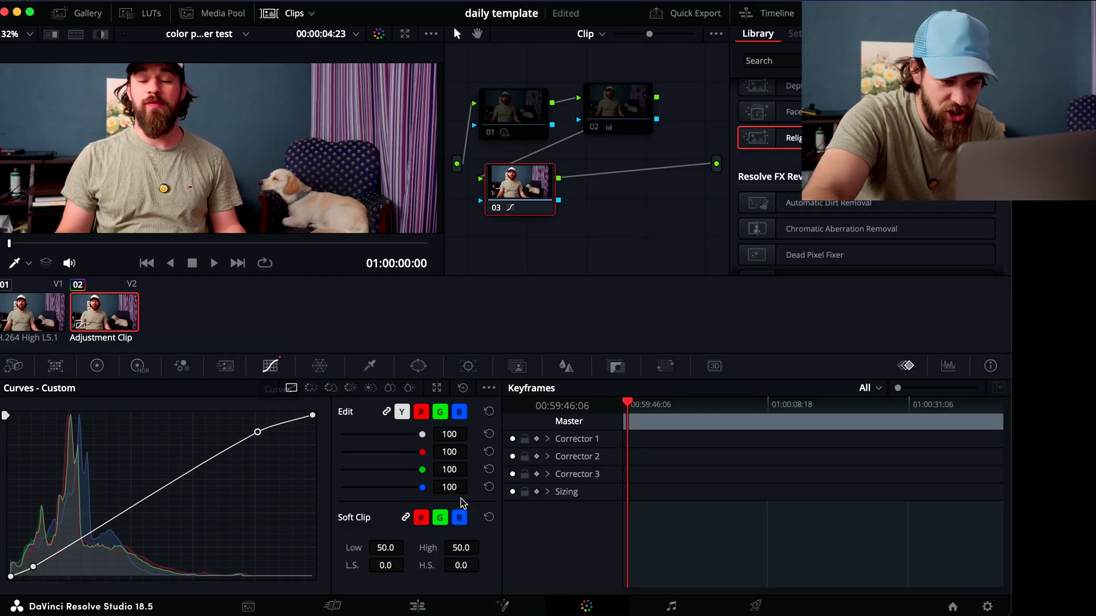
click(386, 413)
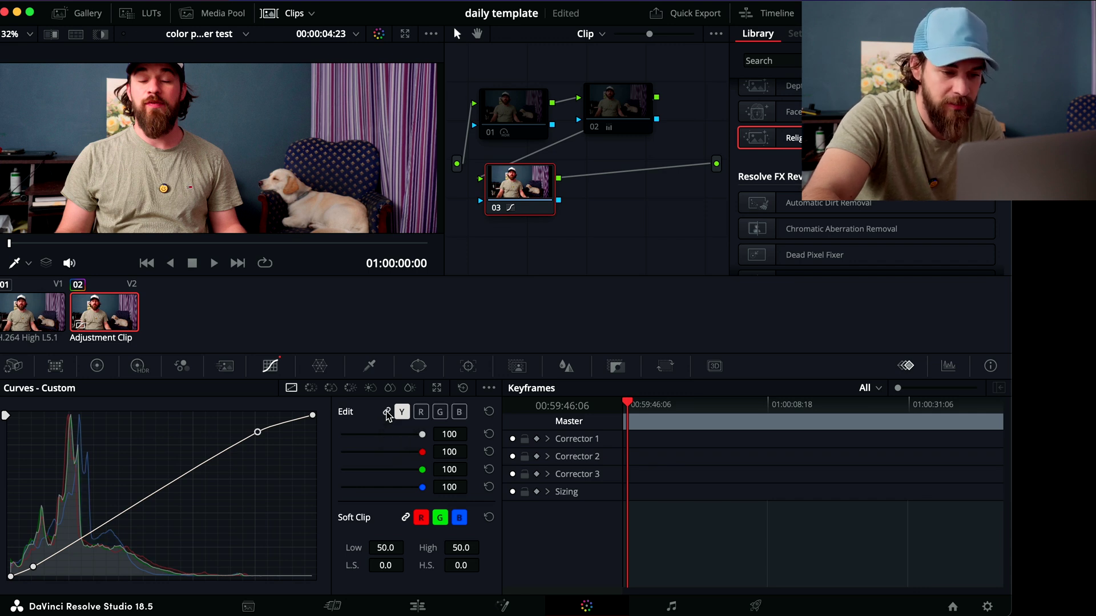
click(463, 388)
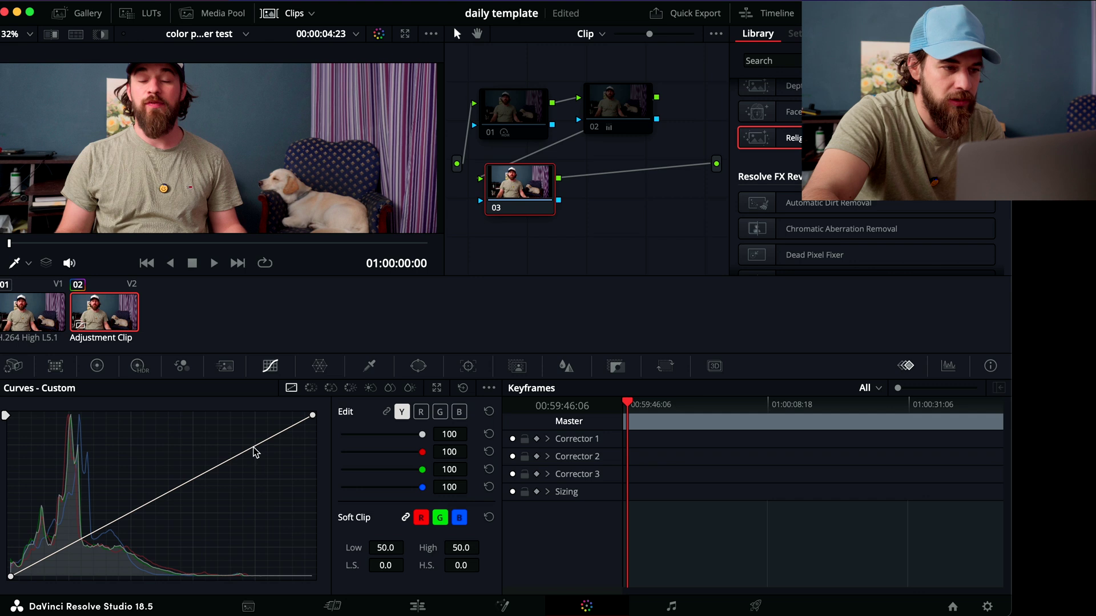
Try a flatter luma curve on node 03 by lowering the highlights and lifting the shadows
drag(257, 447, 262, 451)
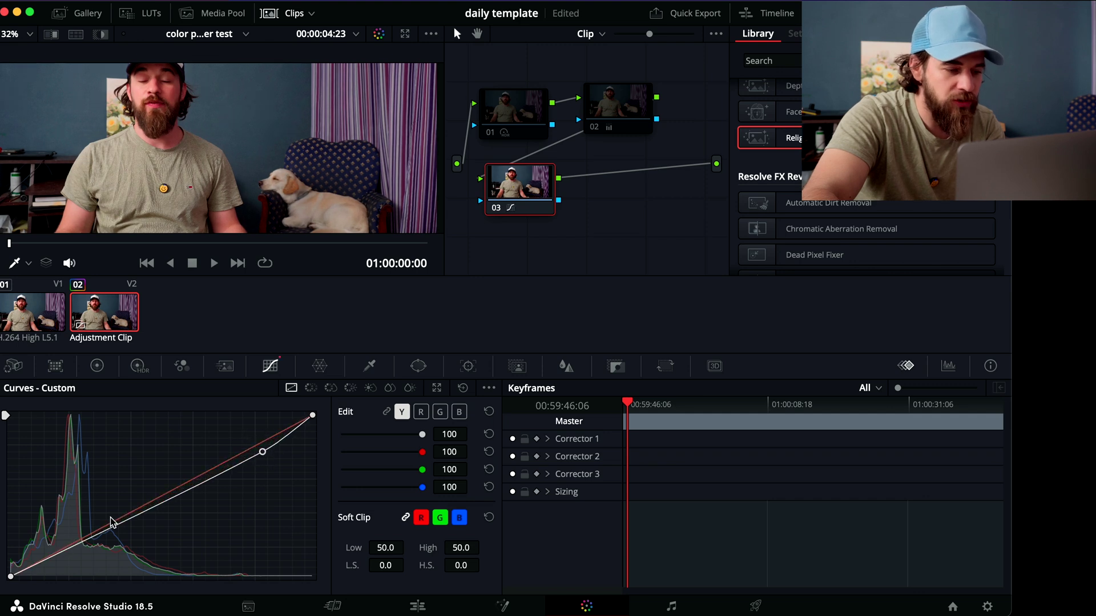
drag(67, 552, 59, 541)
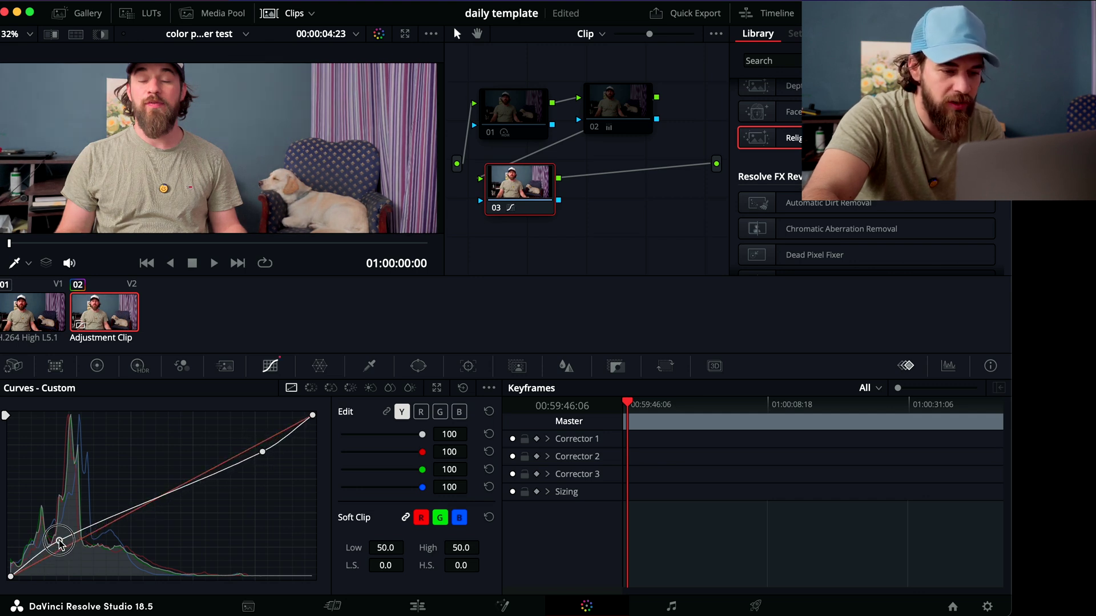
Try pulling the upper part of the red curve below the diagonal, and reset all custom curves back to luma editing
click(420, 411)
mouse_move(233, 452)
mouse_down()
mouse_move(258, 468)
mouse_move(237, 457)
mouse_move(237, 497)
mouse_move(232, 473)
mouse_up()
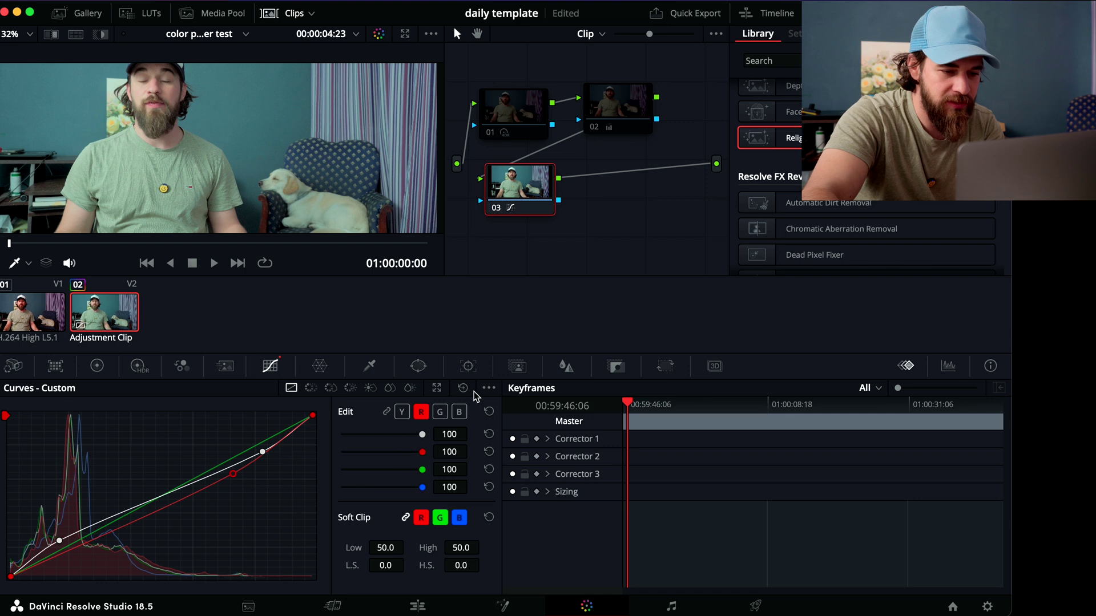
click(488, 411)
click(402, 411)
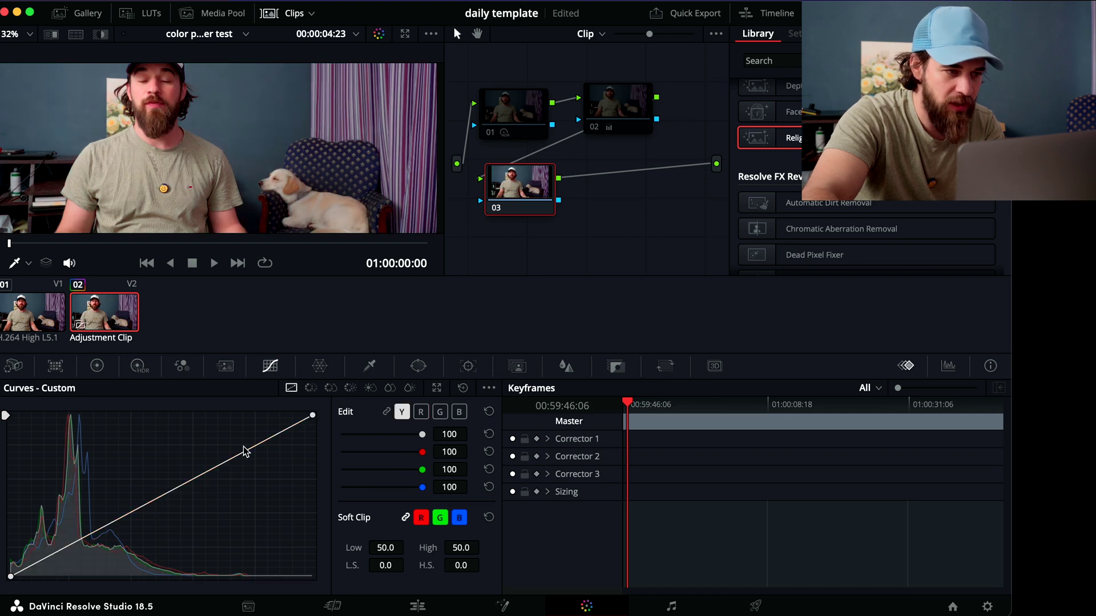
Shape node 03's luma curve into a gentle S with raised highlights and lowered shadows, and preview the clip full screen
drag(268, 444, 262, 435)
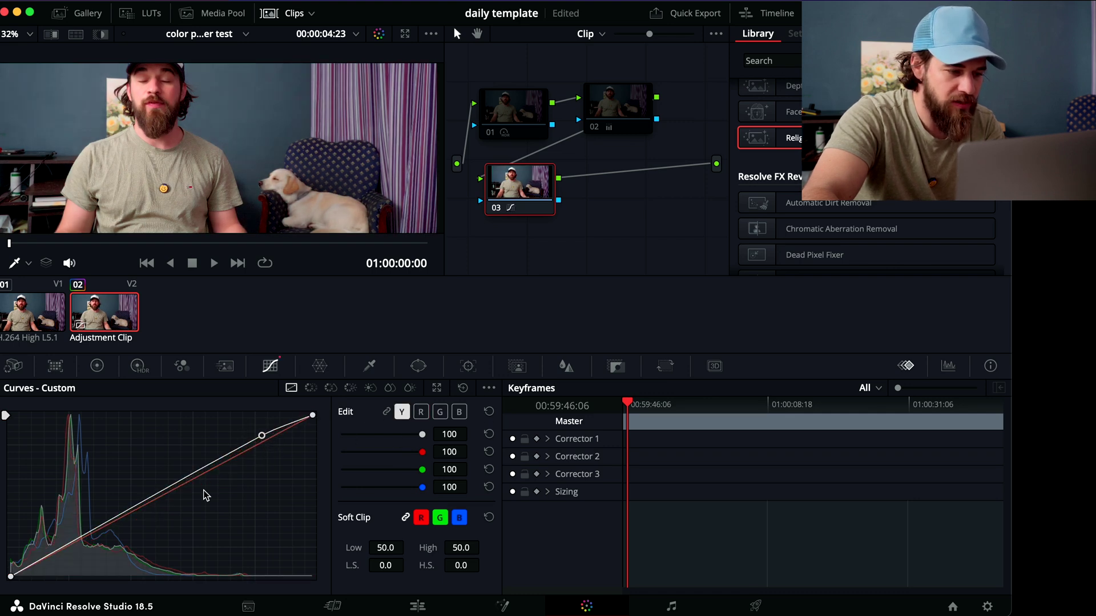
drag(49, 560, 52, 563)
key(super+f)
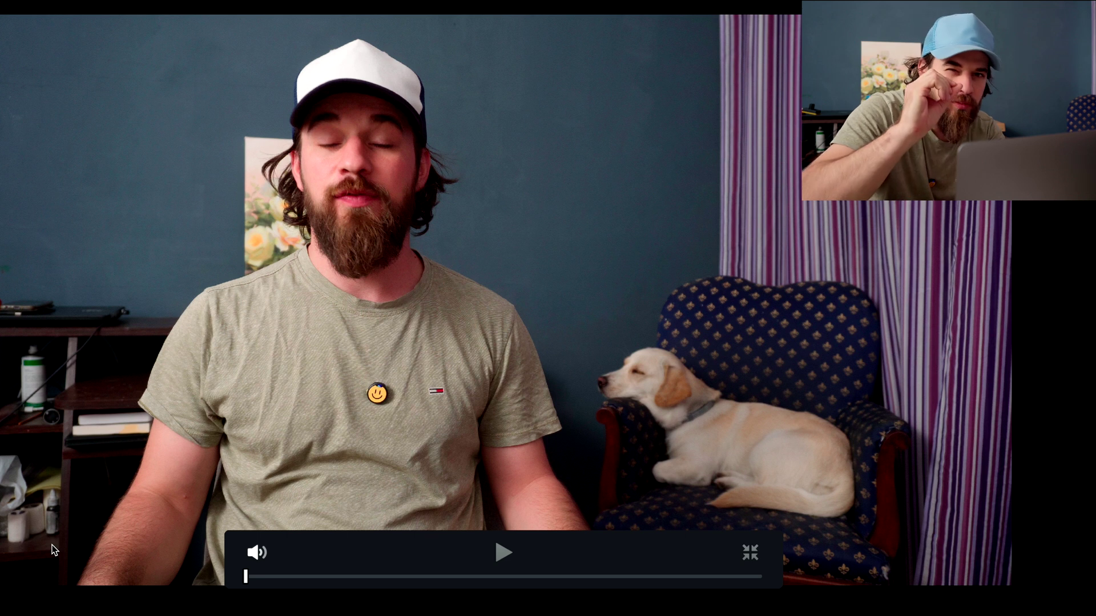
key(space)
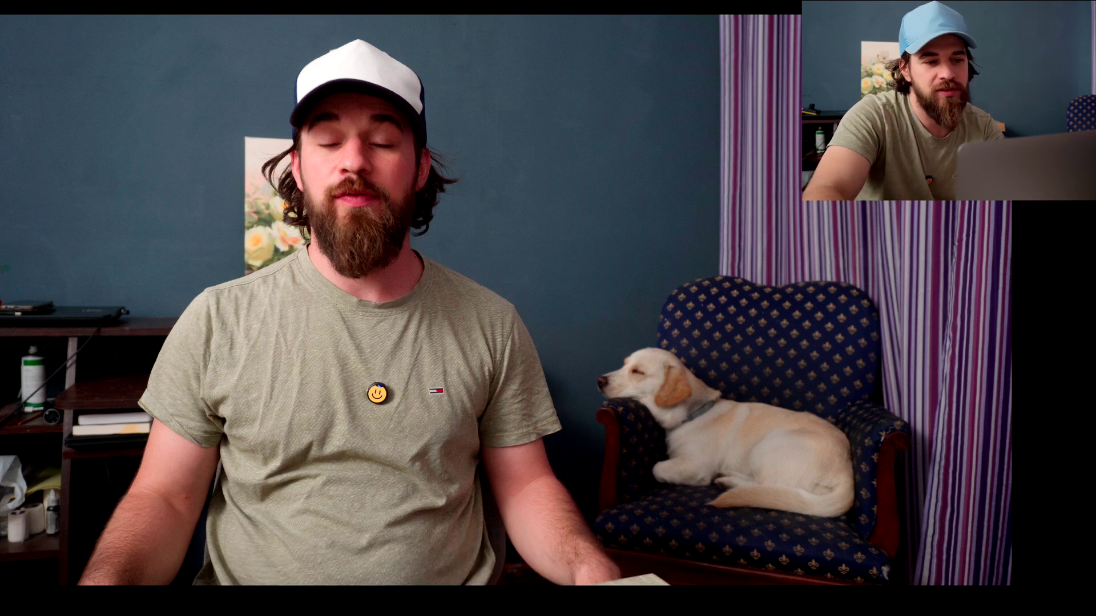
key(space)
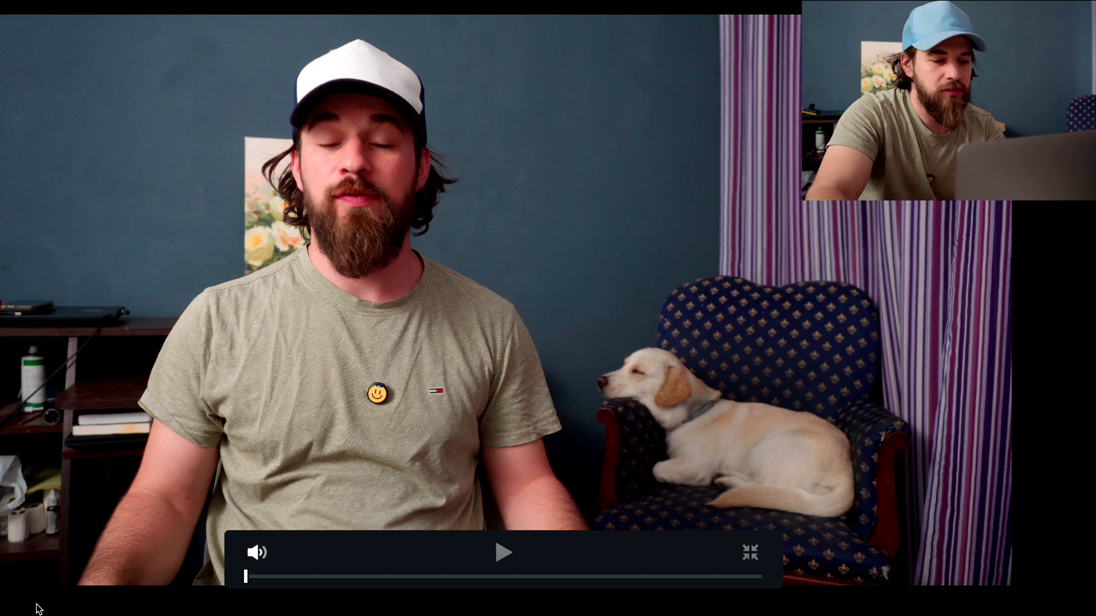
key(Escape)
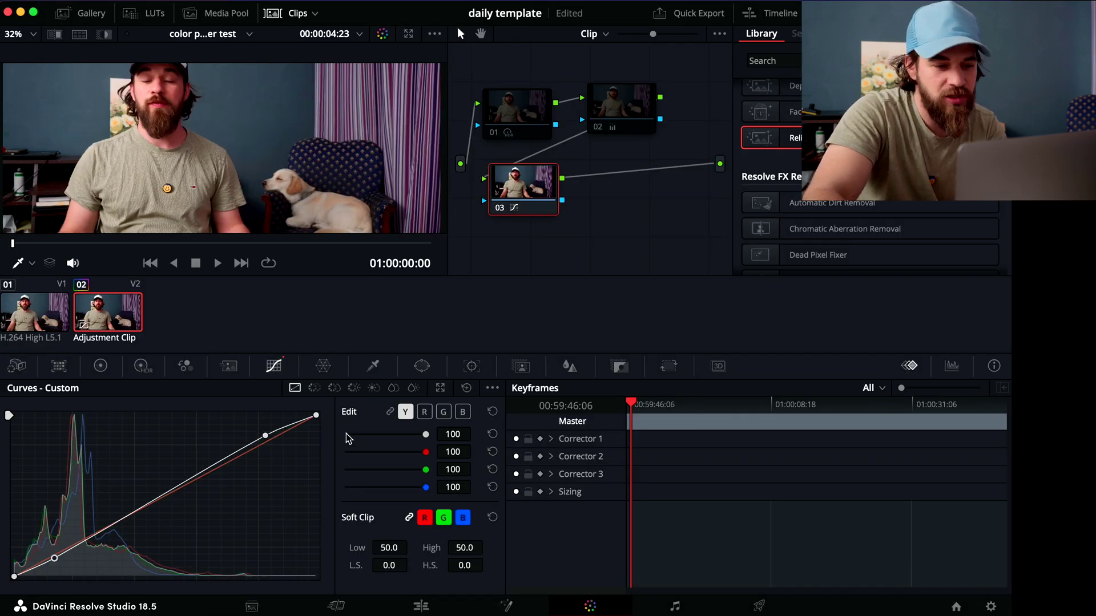
Reset node 03's custom curves and link the curve channels again
click(491, 412)
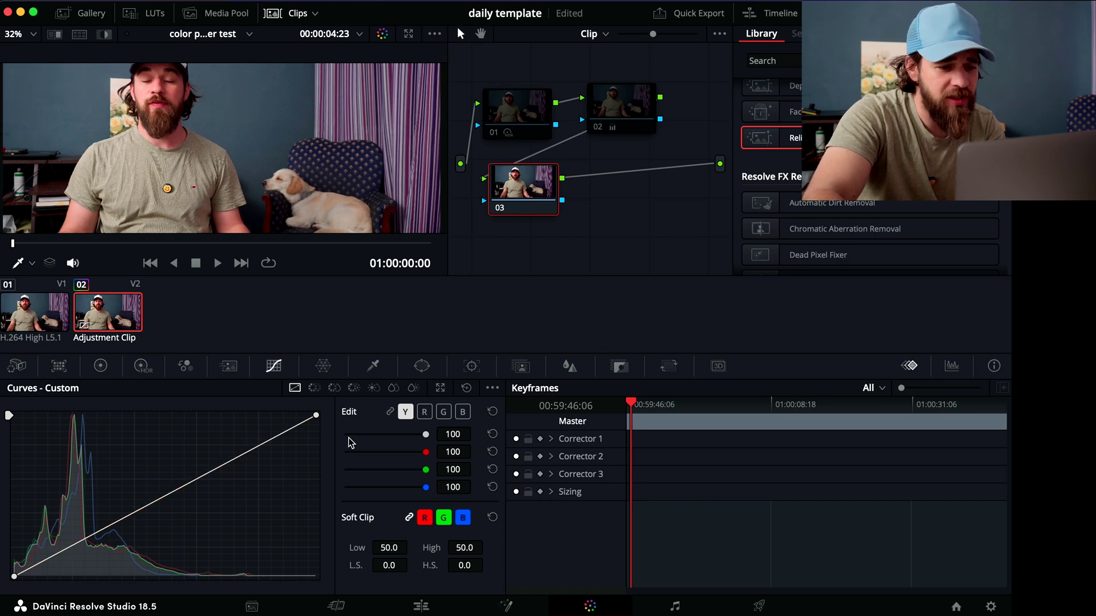
click(390, 412)
drag(426, 453, 487, 461)
click(486, 458)
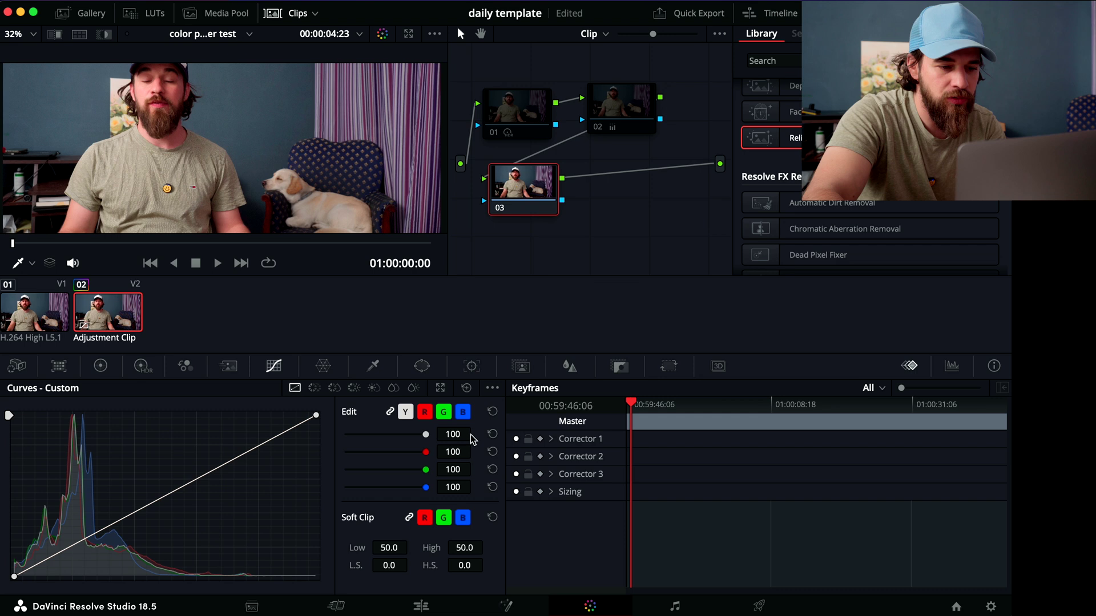
Unlink the channels and try pulling the blue curve's midtones slightly down at intensity 50, resetting the blue curve
click(390, 411)
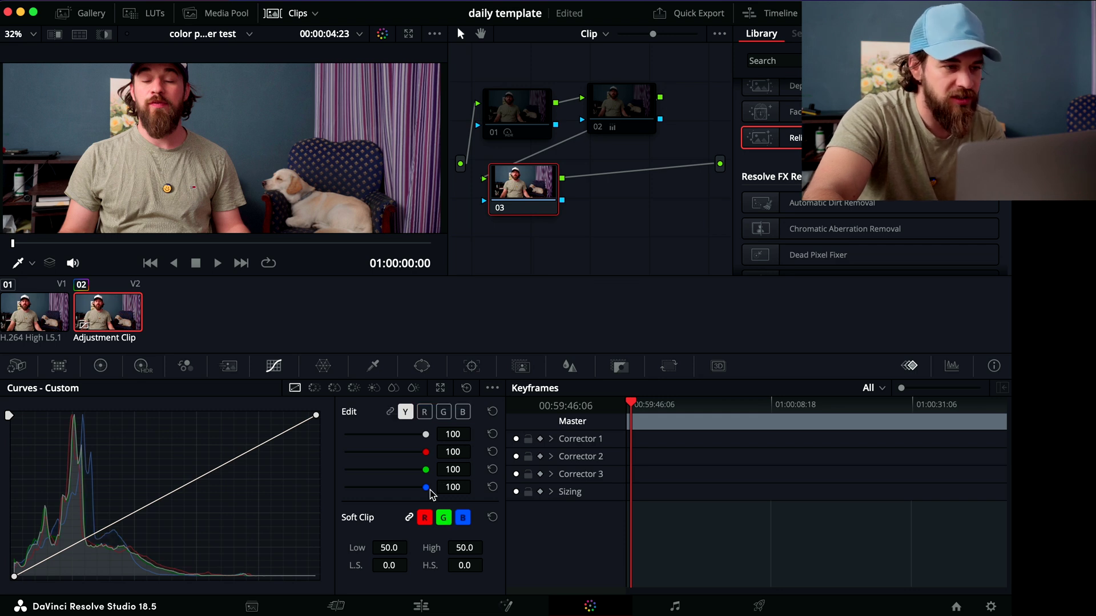
mouse_move(427, 489)
mouse_down()
mouse_move(362, 498)
mouse_move(432, 497)
mouse_up()
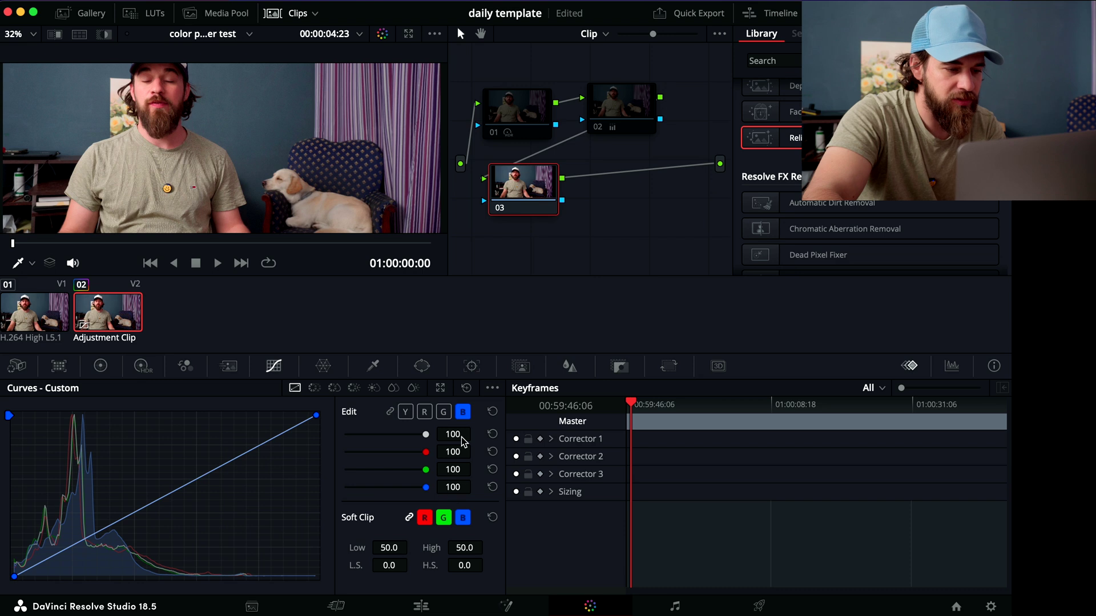
drag(174, 489, 176, 497)
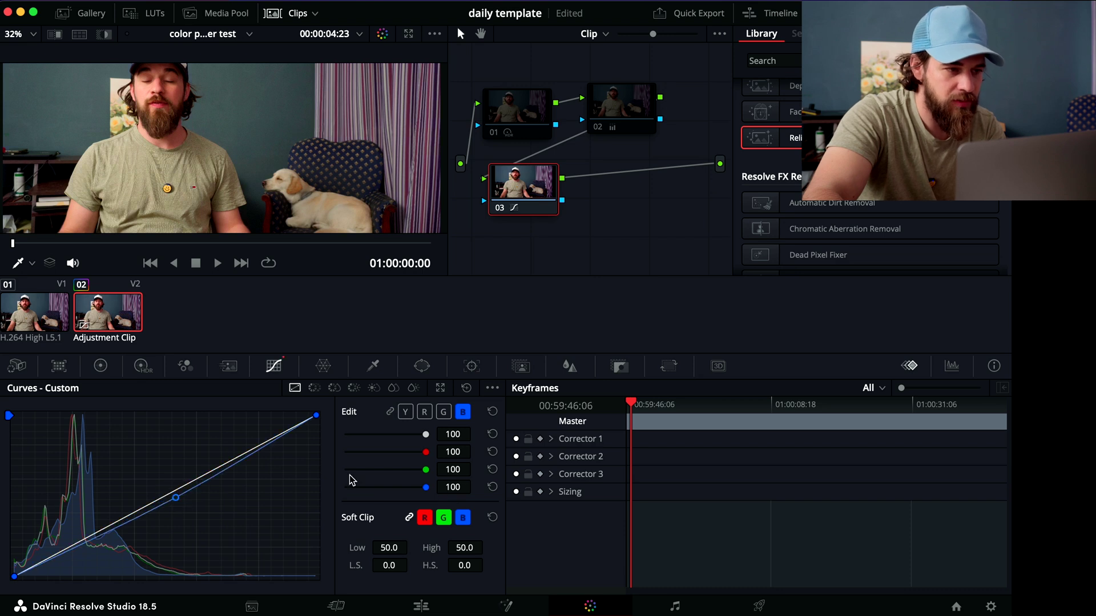
drag(426, 490, 387, 498)
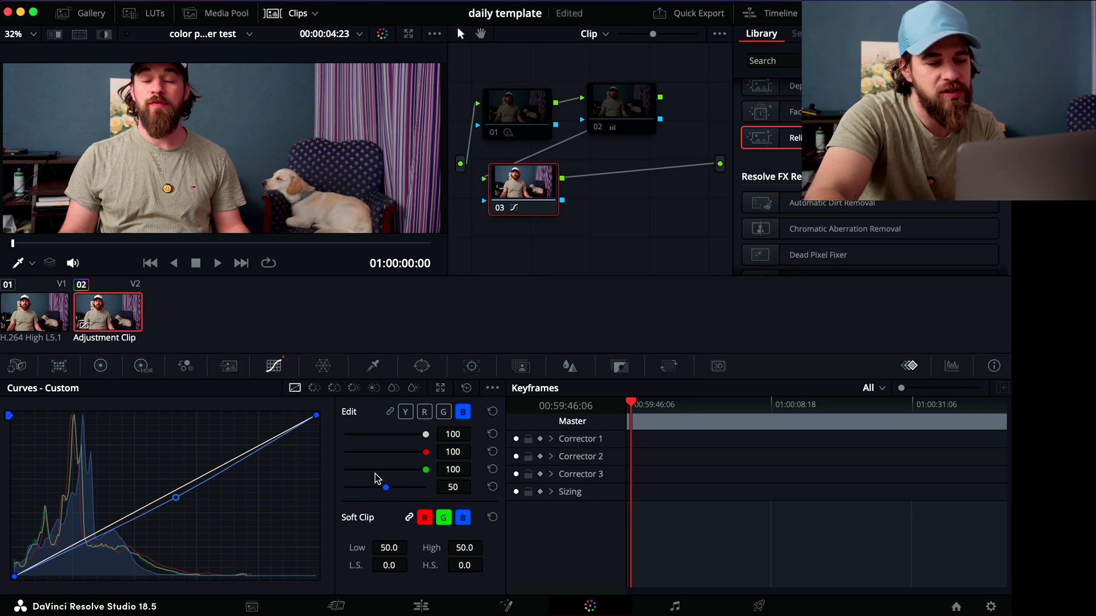
click(492, 487)
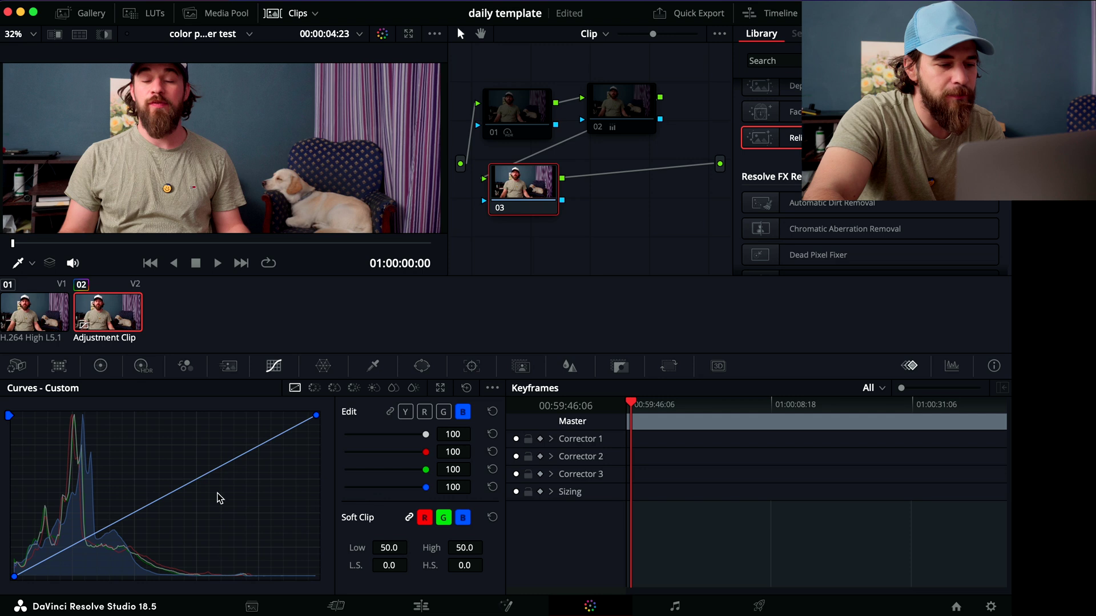
Raise the midtones of node 03's blue curve slightly and set the blue curve intensity to 61
mouse_move(190, 491)
mouse_down()
mouse_move(195, 500)
mouse_move(183, 483)
mouse_up()
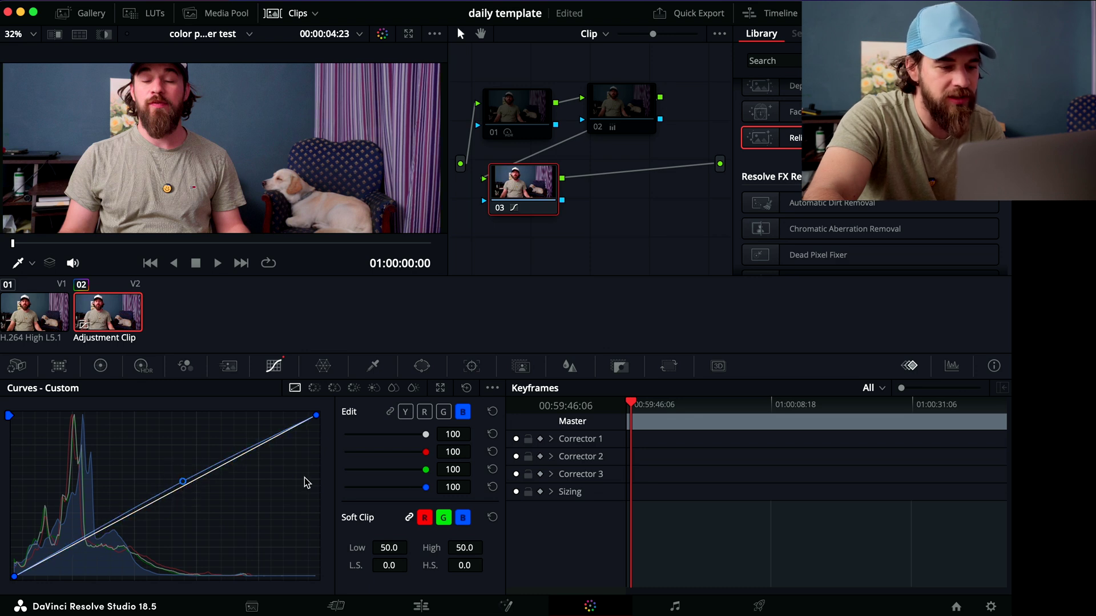
drag(423, 489, 397, 491)
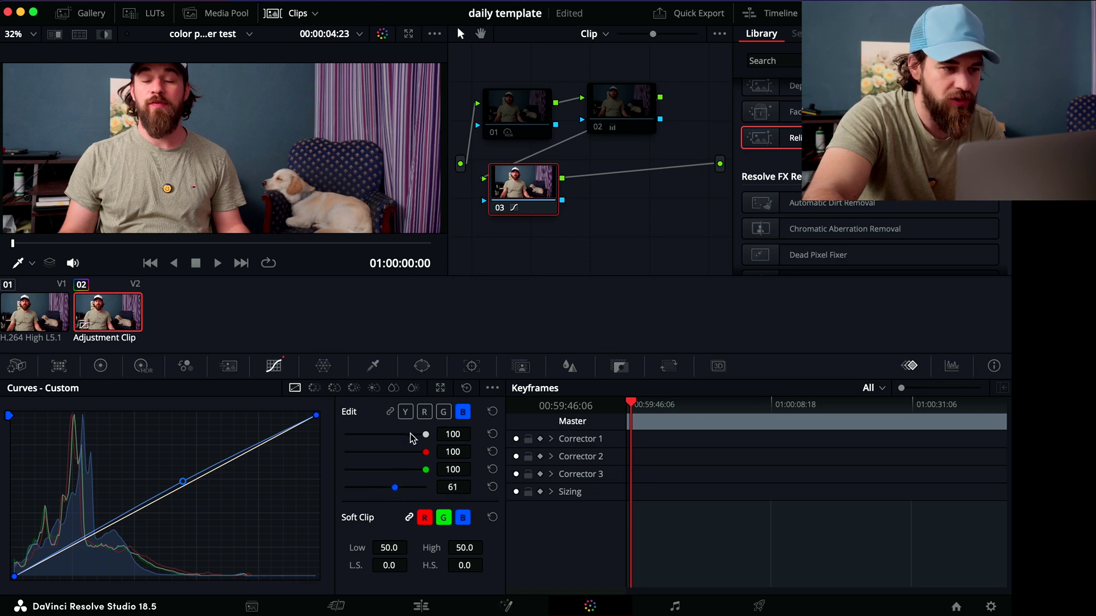
Pull the upper part of node 03's luma curve below the diagonal and lower its white endpoint
click(409, 409)
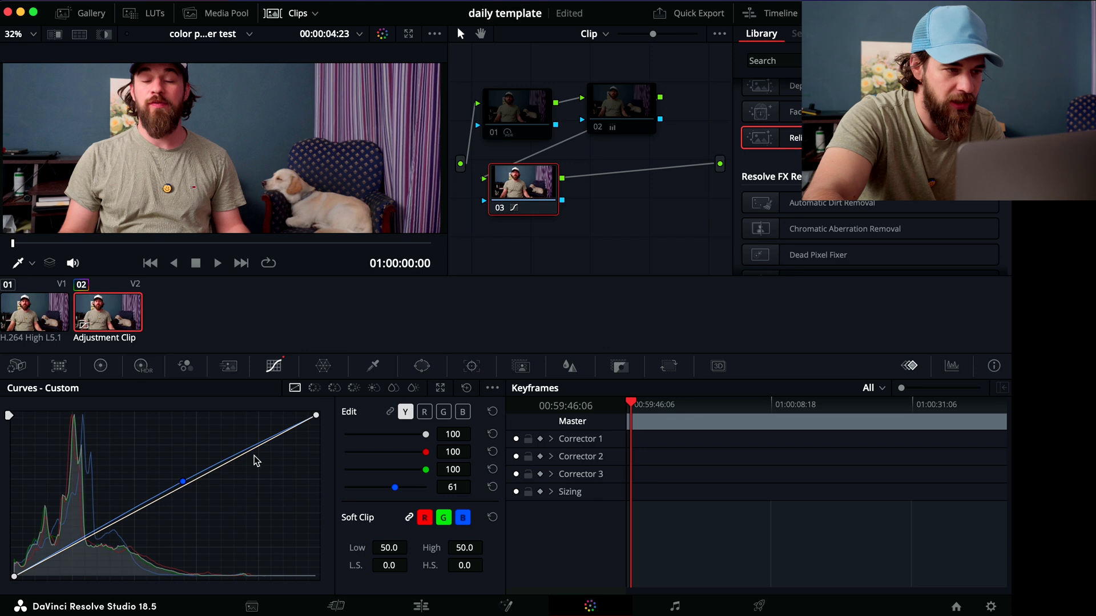
click(255, 456)
drag(255, 456, 257, 457)
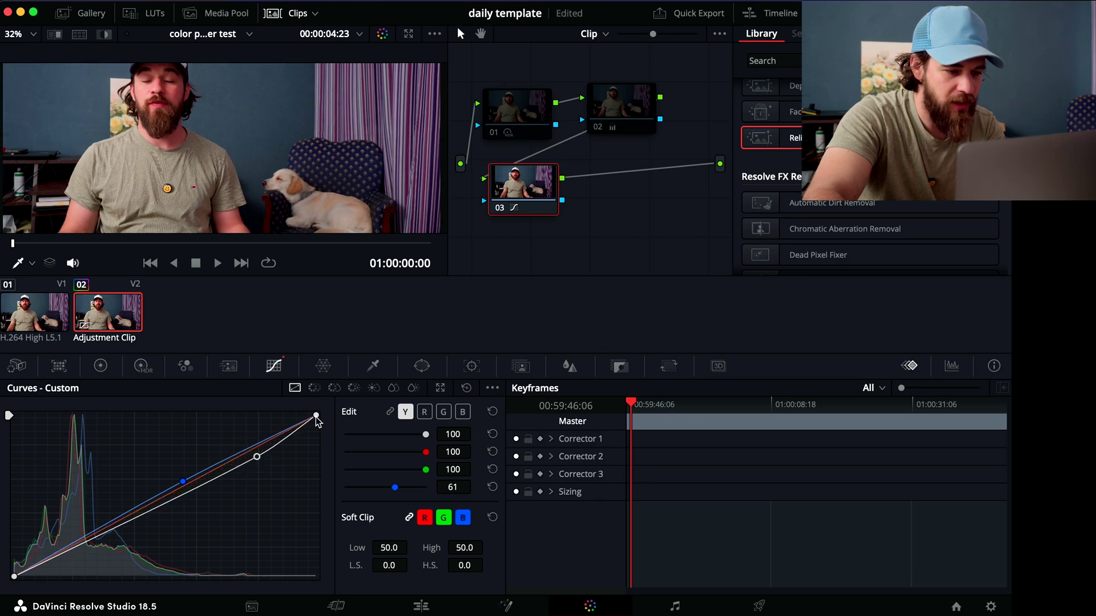
drag(316, 416, 317, 432)
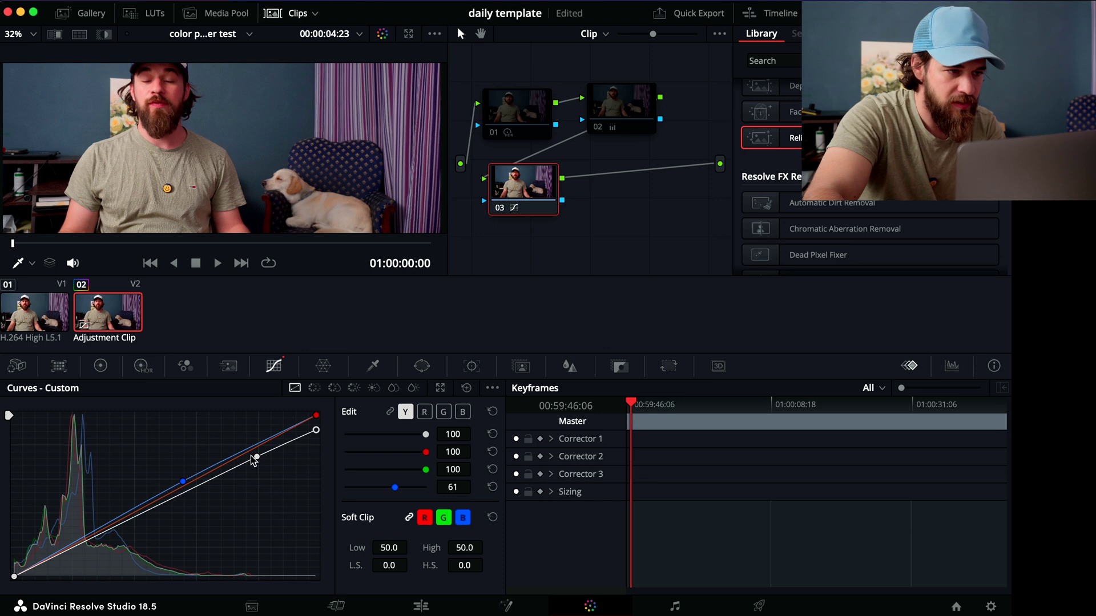
drag(258, 461, 255, 461)
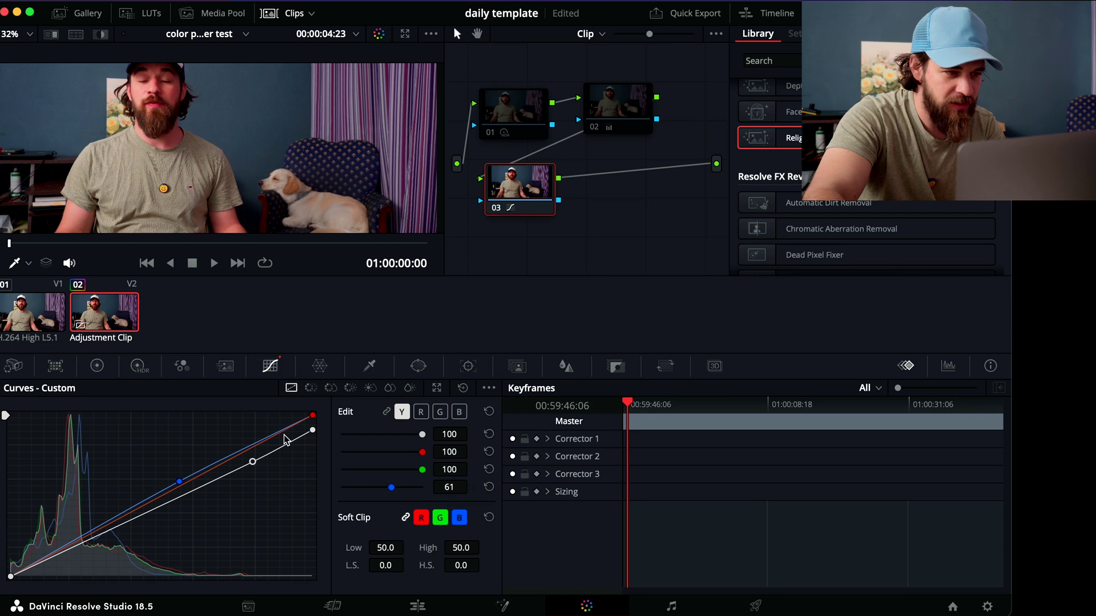
Place a point in the shadows of the red curve slightly below the diagonal and set the red intensity to 87
click(260, 448)
drag(260, 449, 81, 548)
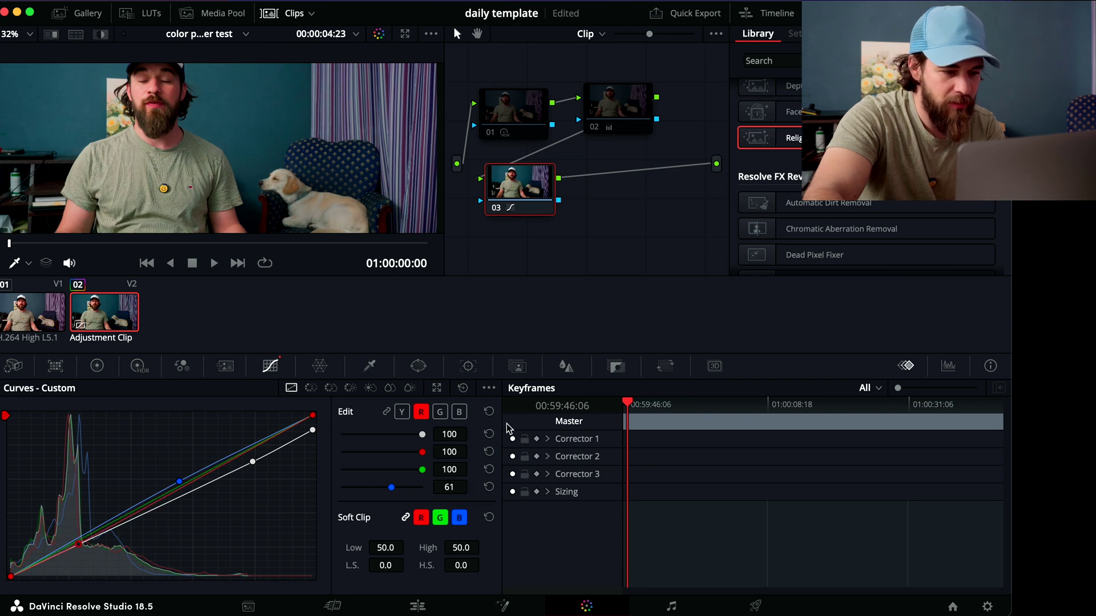
drag(423, 456, 472, 456)
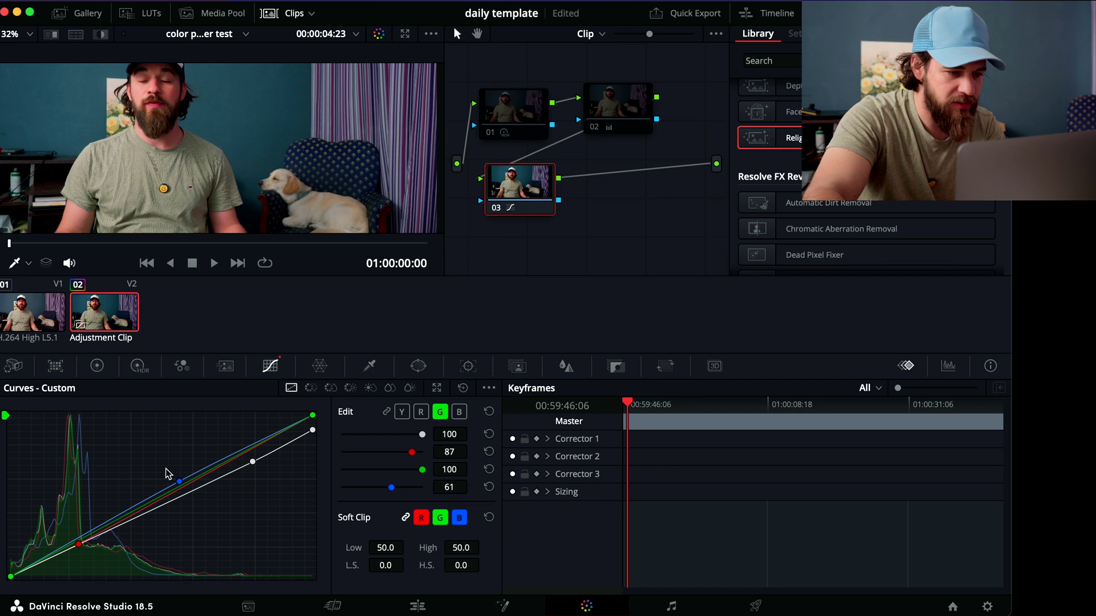
Raise the midtones of node 03's green curve slightly and set the green curve intensity to 41
drag(194, 481, 188, 484)
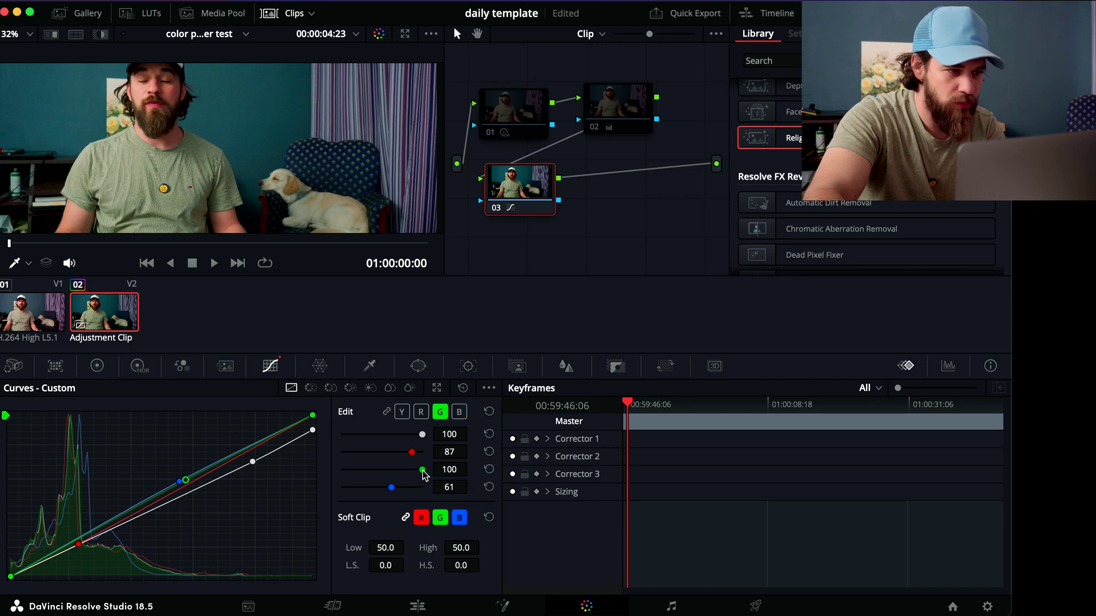
drag(423, 473, 375, 475)
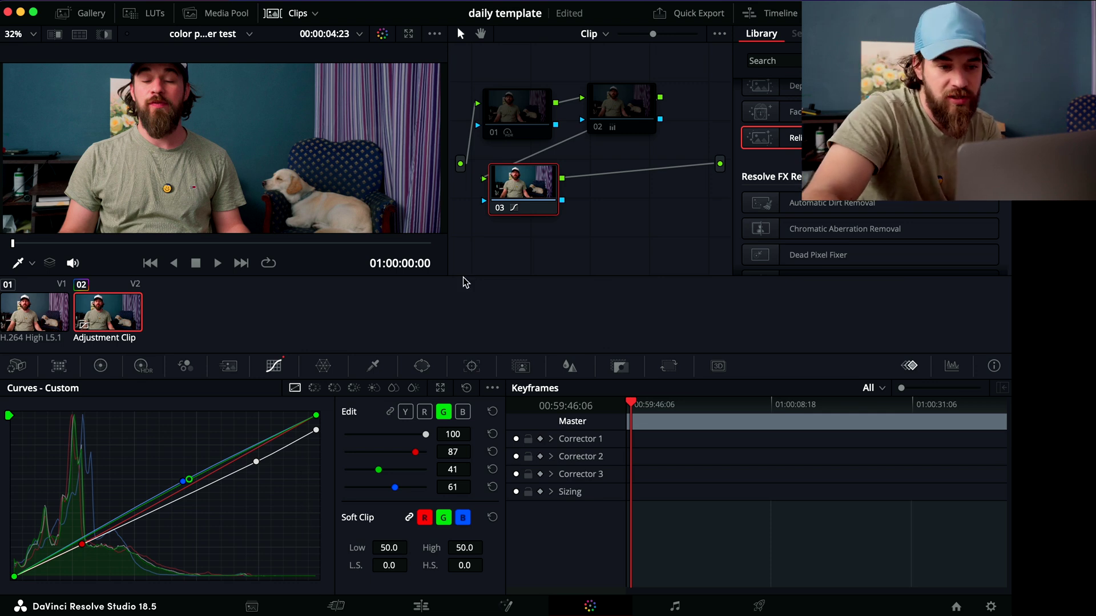
Reset the grade of node 03 and enable nodes 01 and 02 again
right_click(537, 188)
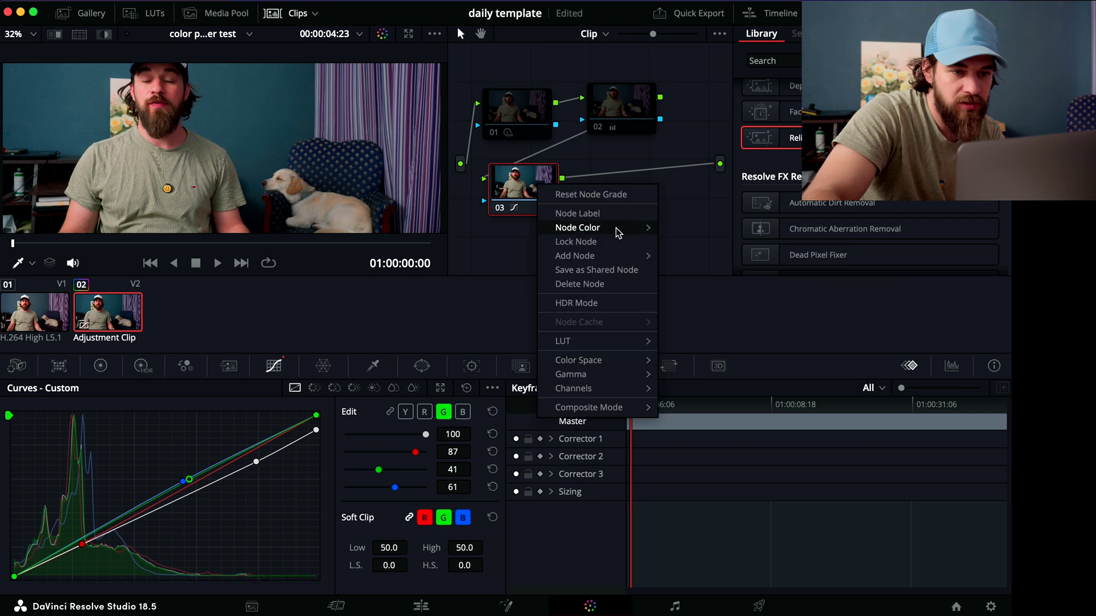
click(617, 197)
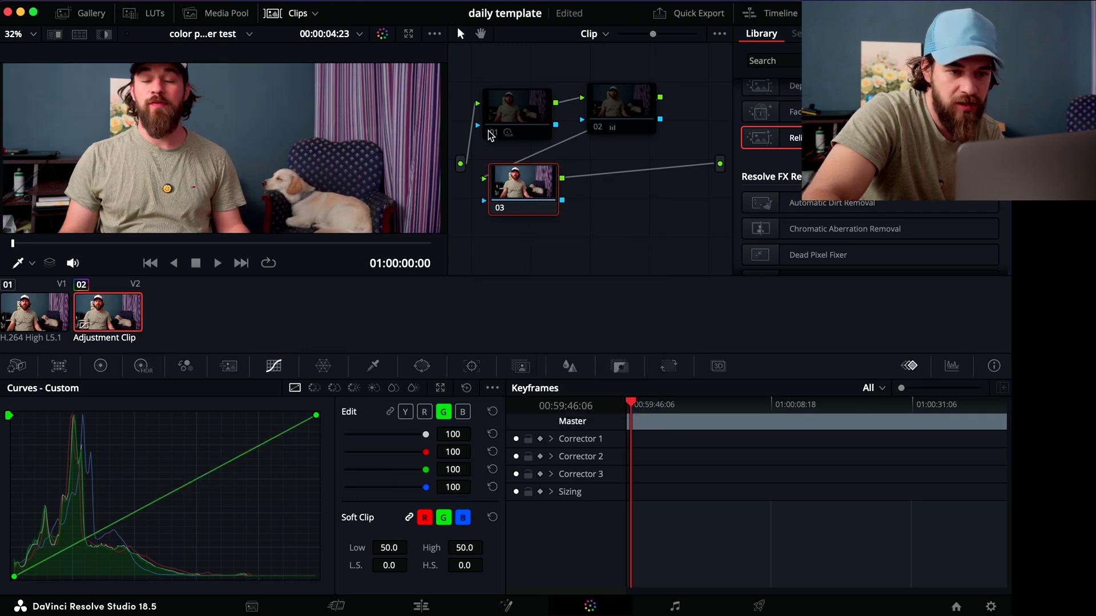
click(600, 131)
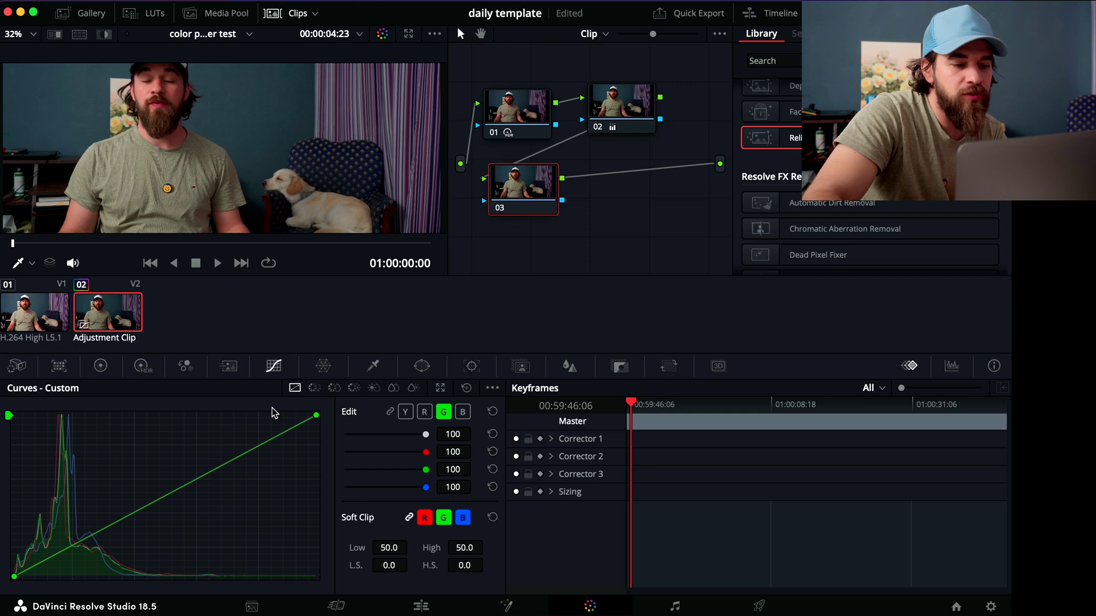
Select node 01 and show its High Dynamic Range color wheels
click(545, 105)
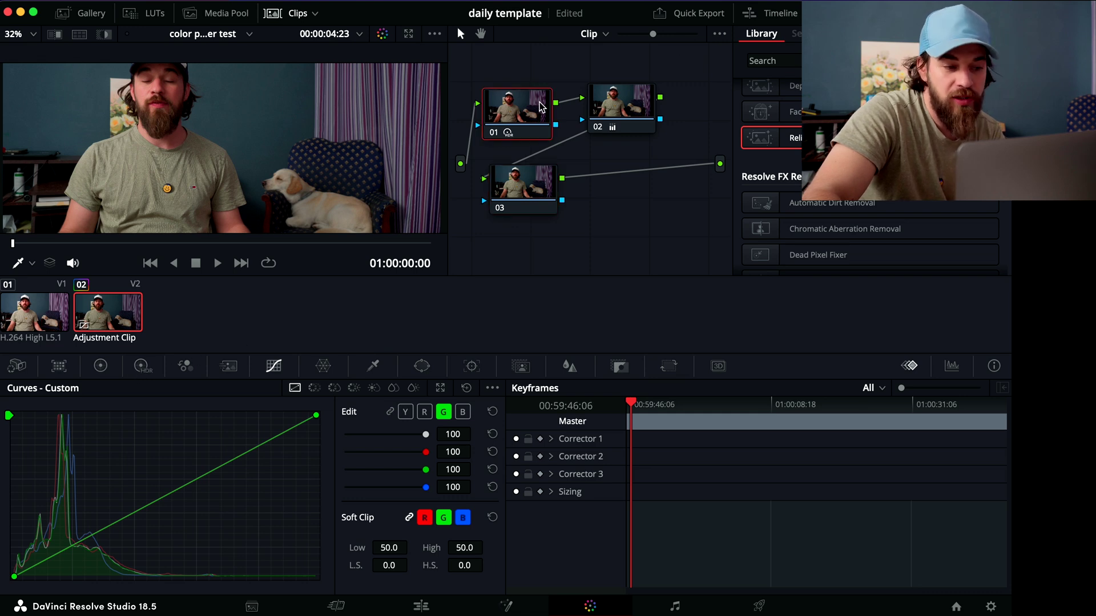
click(140, 365)
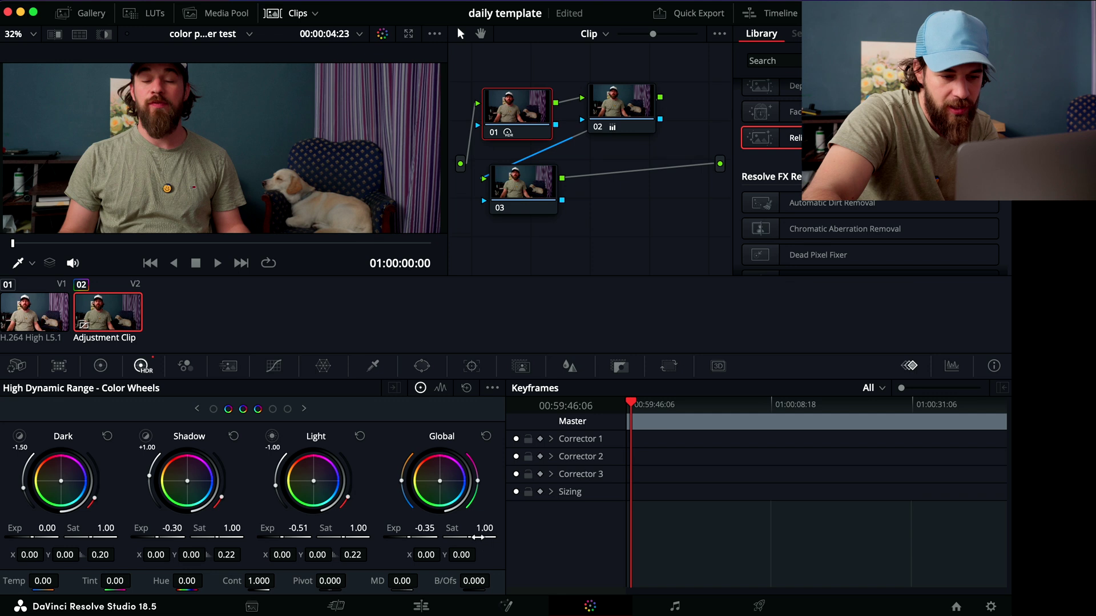
Set the global saturation of node 01 to 1.02 and preview the frame full screen
mouse_move(474, 538)
mouse_down()
mouse_move(592, 553)
mouse_move(473, 541)
mouse_up()
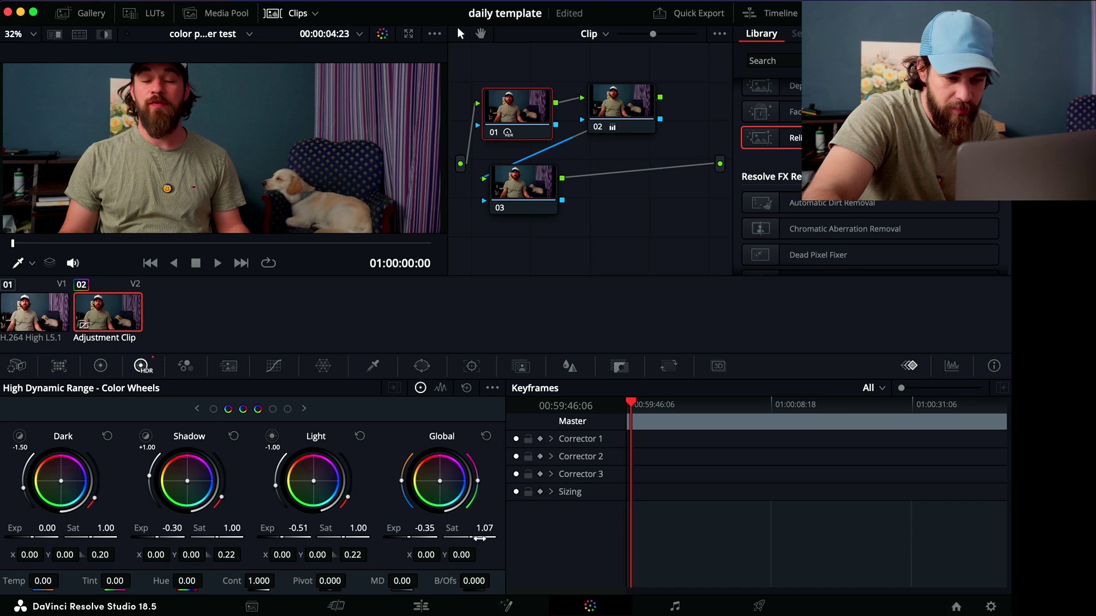
drag(479, 538, 388, 555)
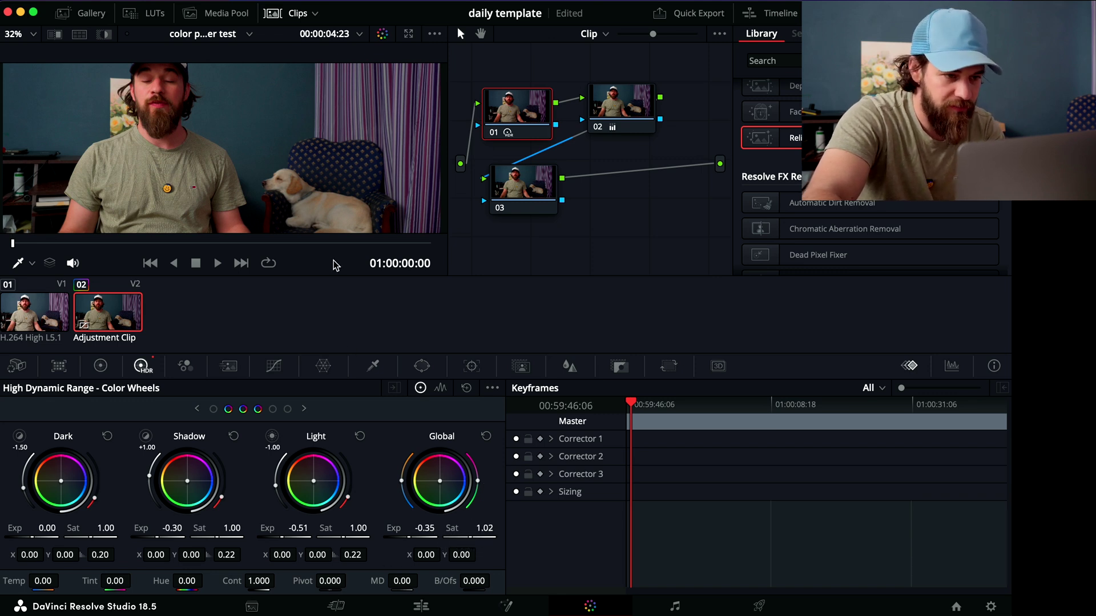
key(super+f)
key(super+f)
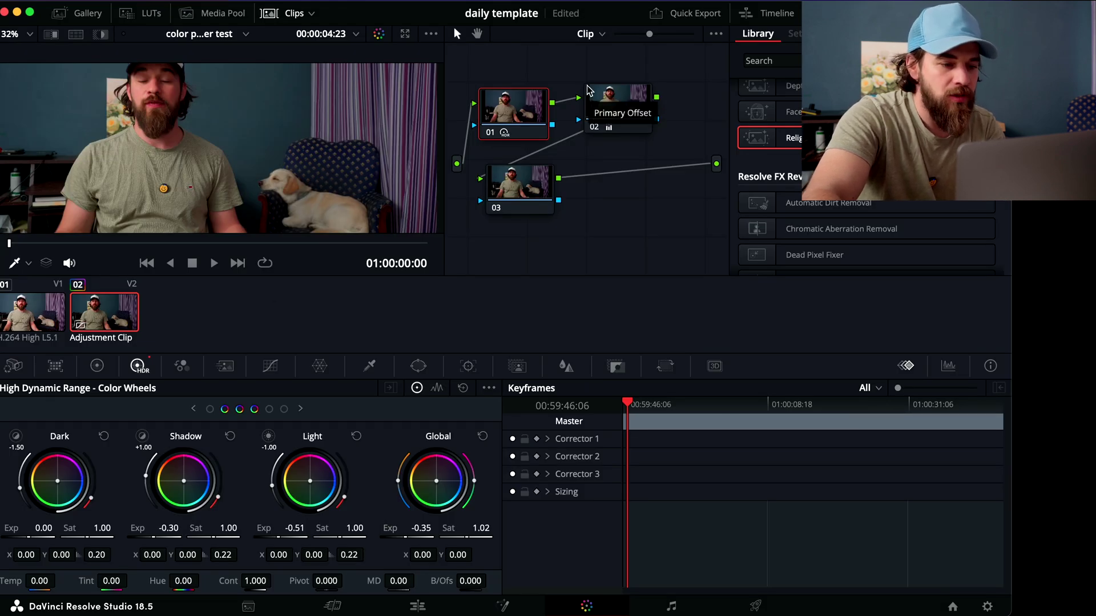
On node 03's Sat Vs Sat curve, lower a point at input 0.04 to output 0.92 and raise one at input 0.44 to 1.20
click(522, 197)
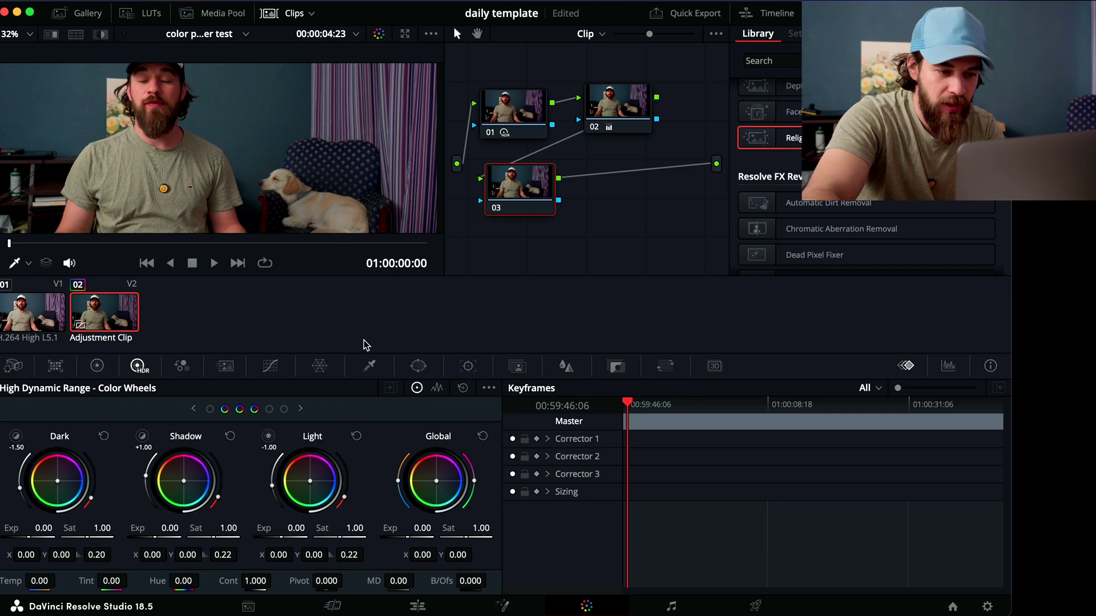
click(270, 366)
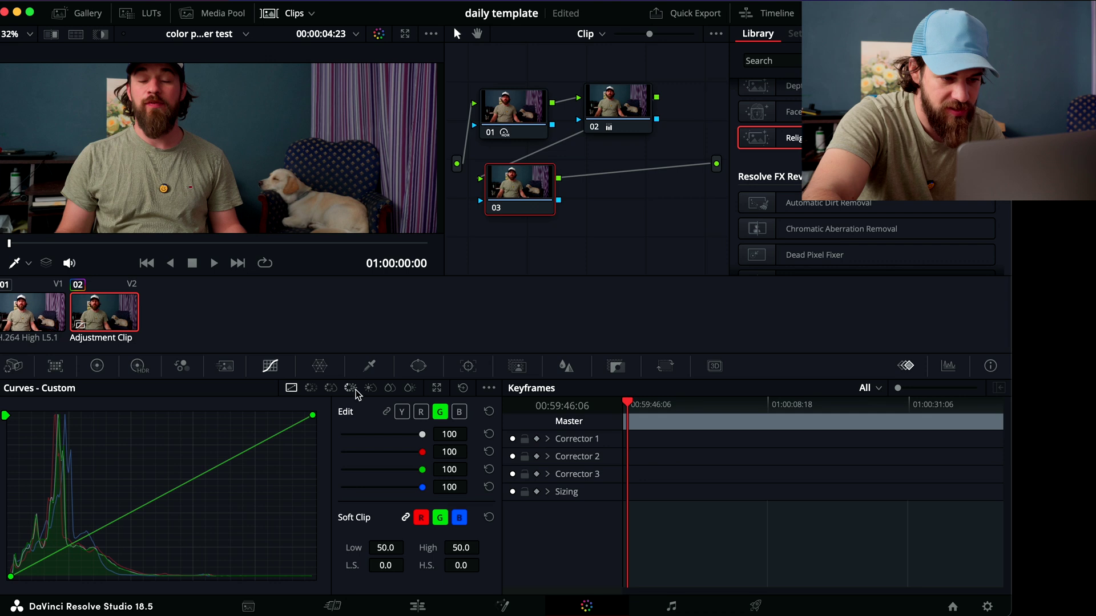
click(391, 390)
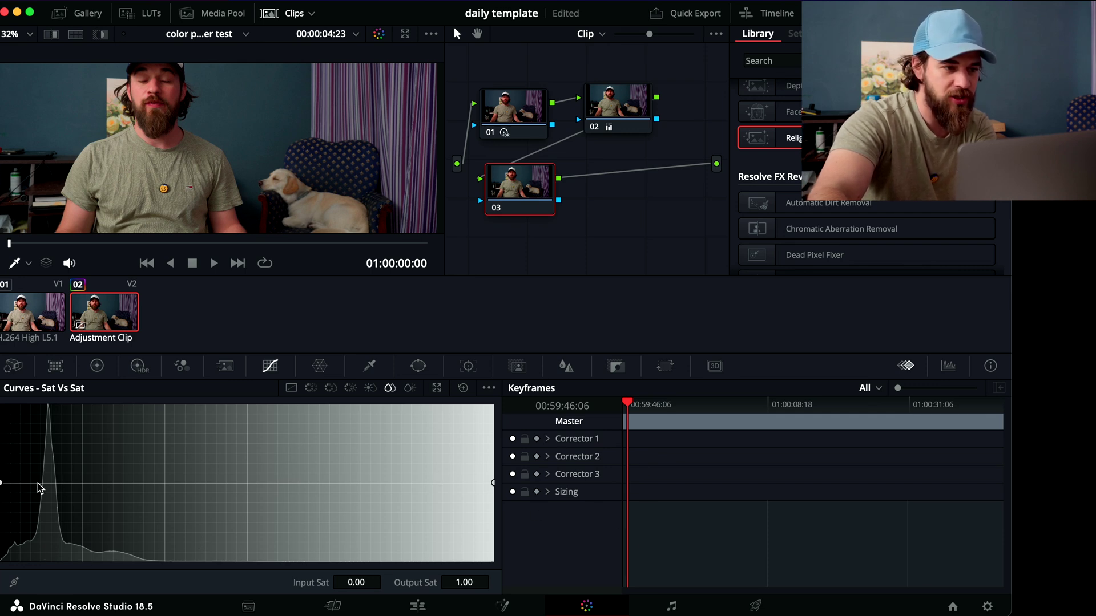
drag(38, 484, 38, 492)
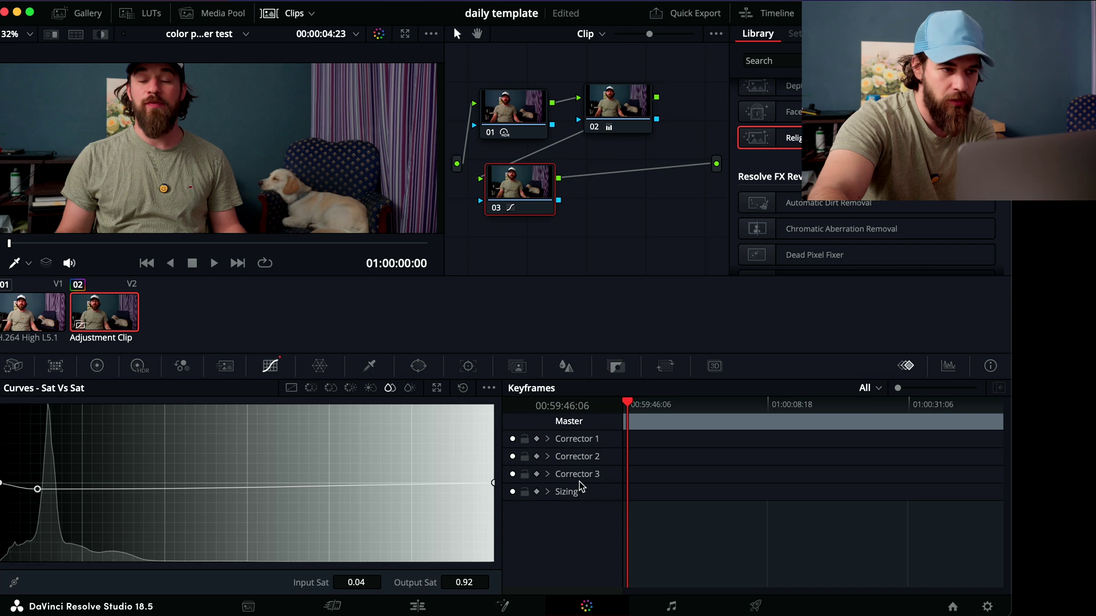
drag(438, 485, 436, 469)
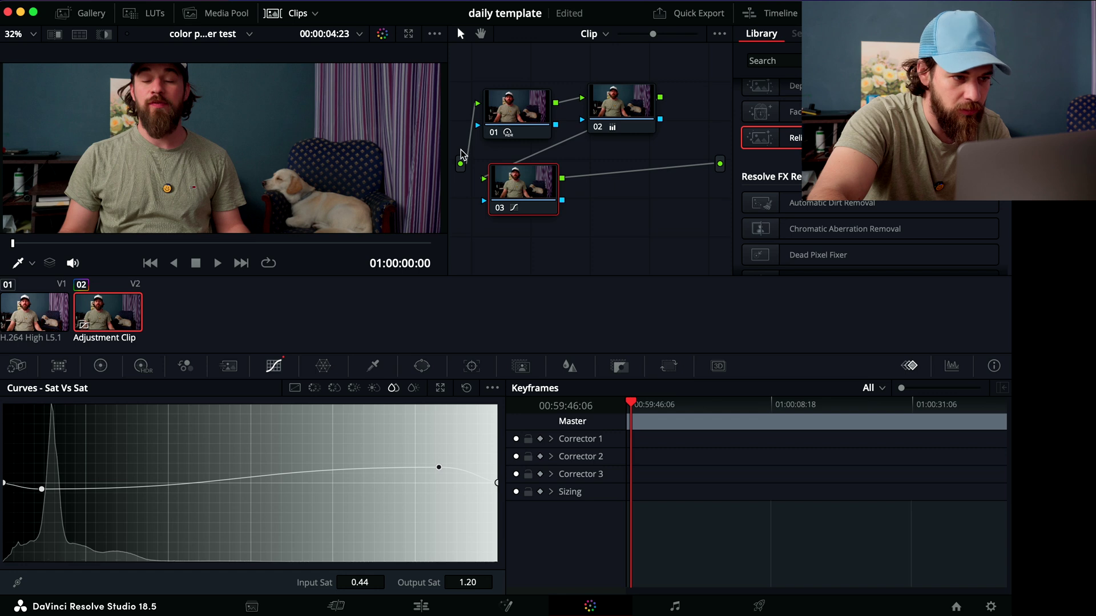
Compare the picture with node 03 disabled and enabled, leave it enabled and save the project
click(500, 214)
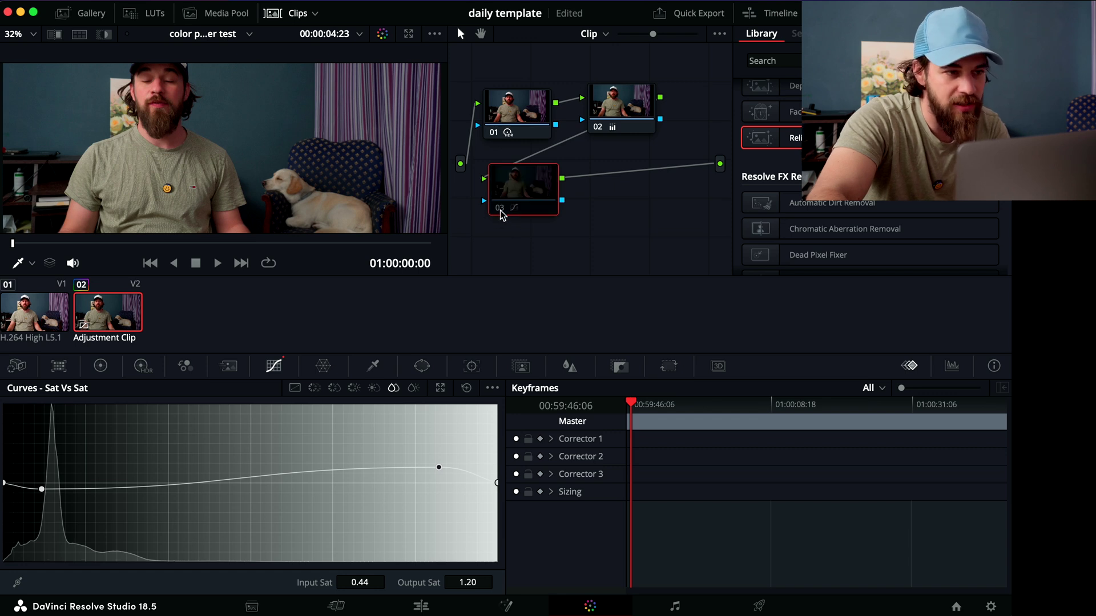
click(500, 209)
click(500, 210)
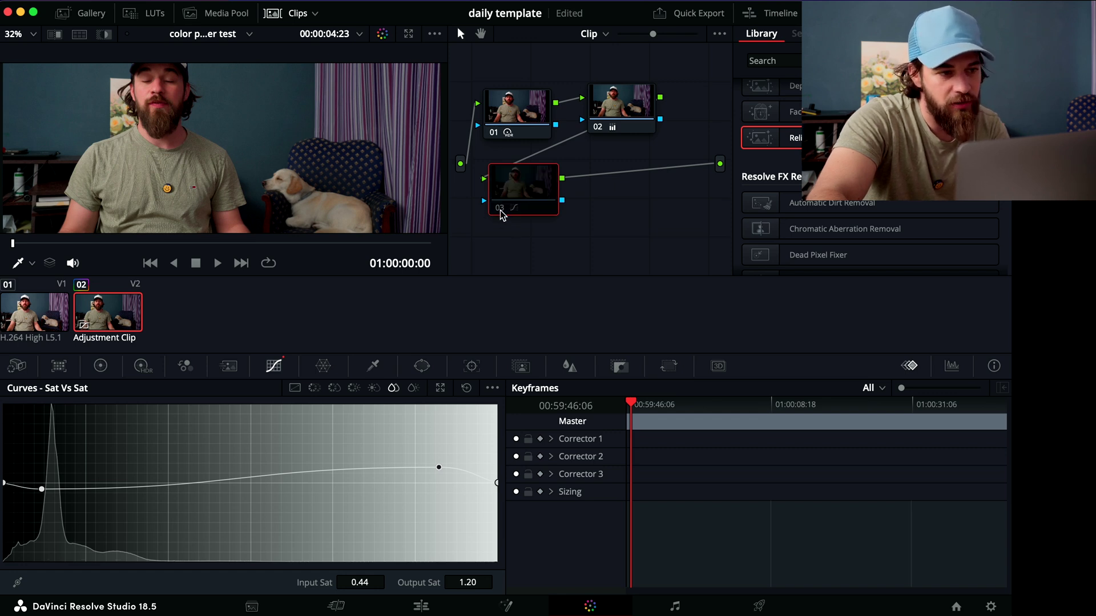
click(500, 209)
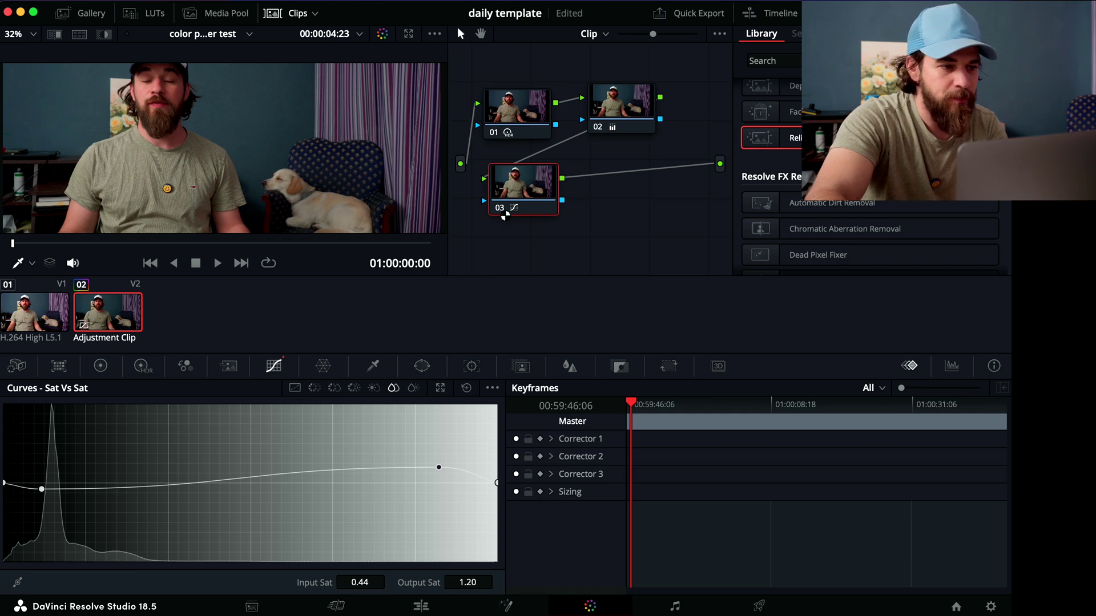
key(super+s)
Check the effect of node 03 once more by toggling it, and inspect the graded frame full screen
click(500, 209)
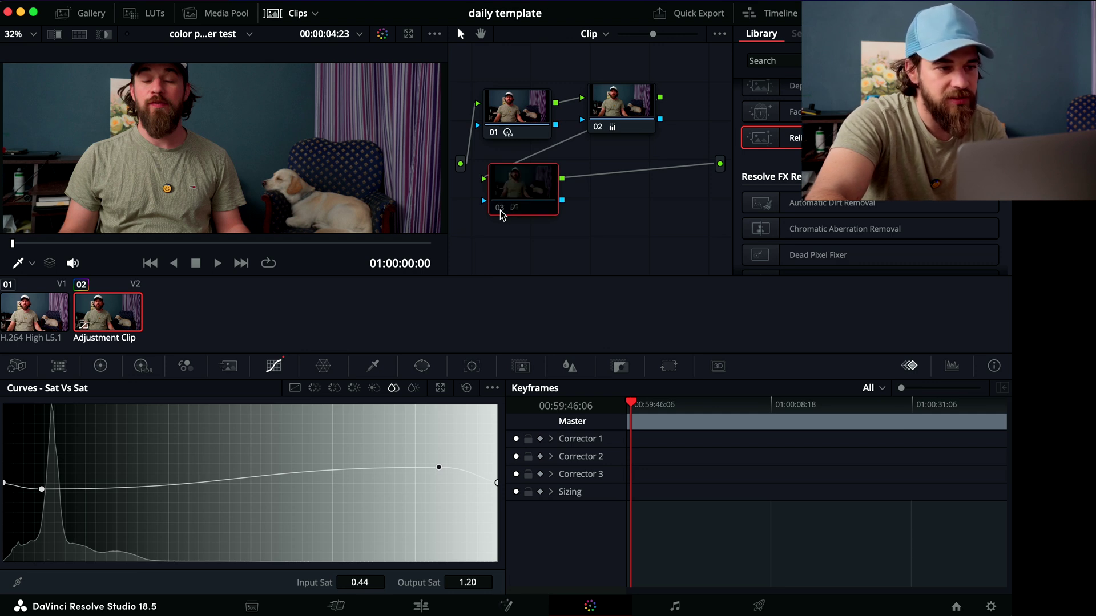
click(501, 212)
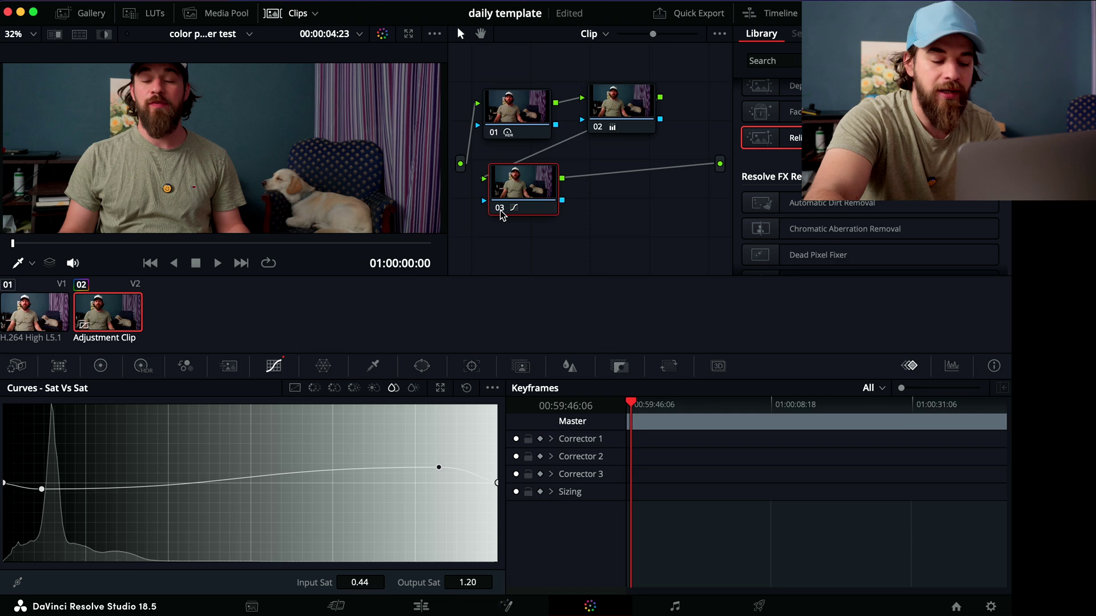
key(super+f)
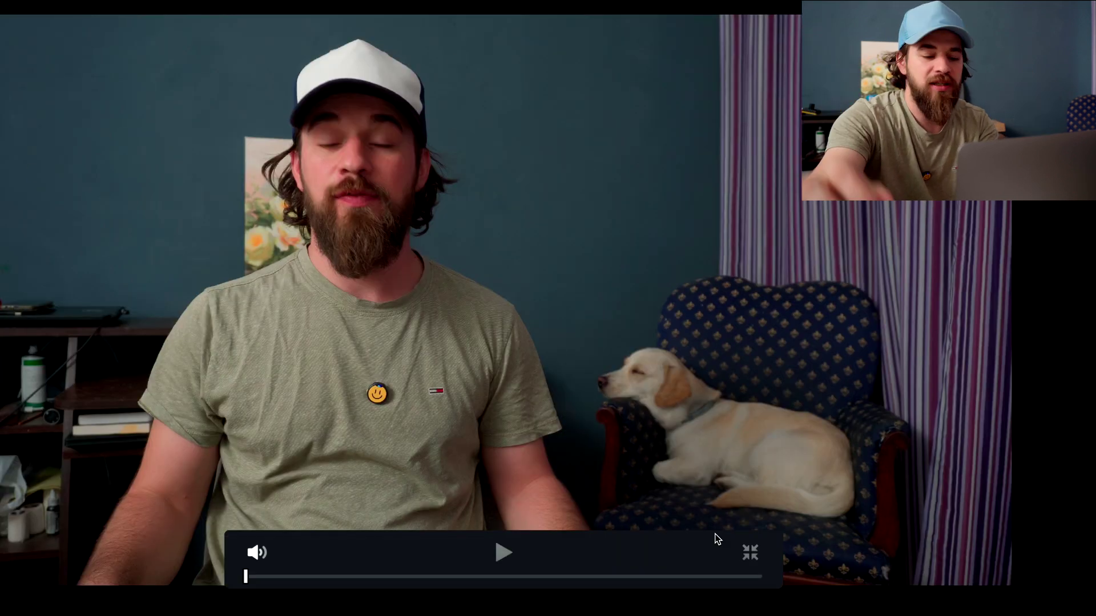
key(Escape)
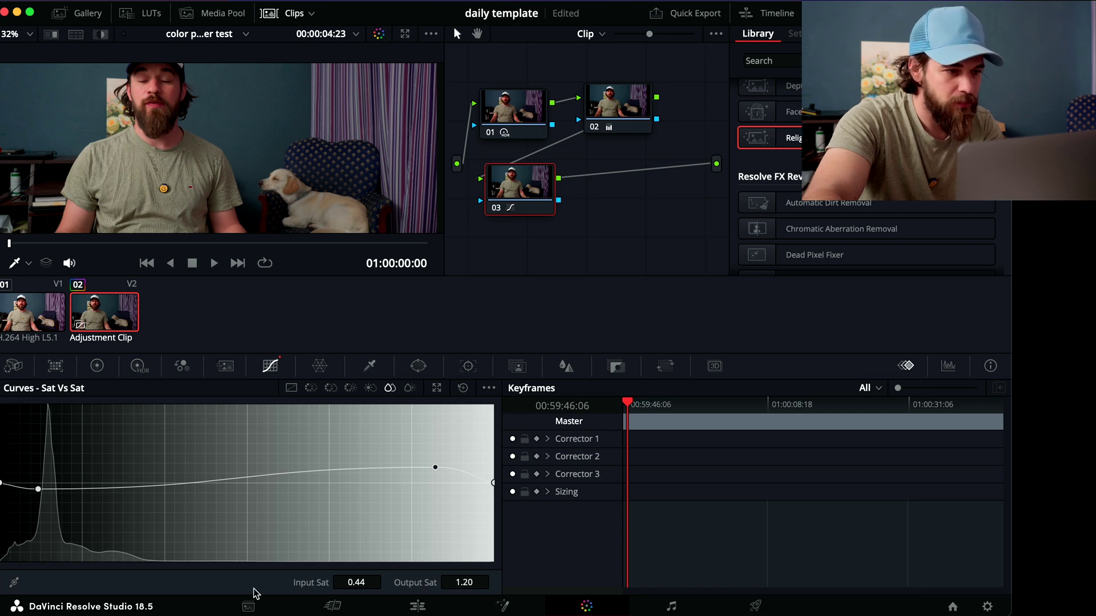
scroll(182, 161, down, 3)
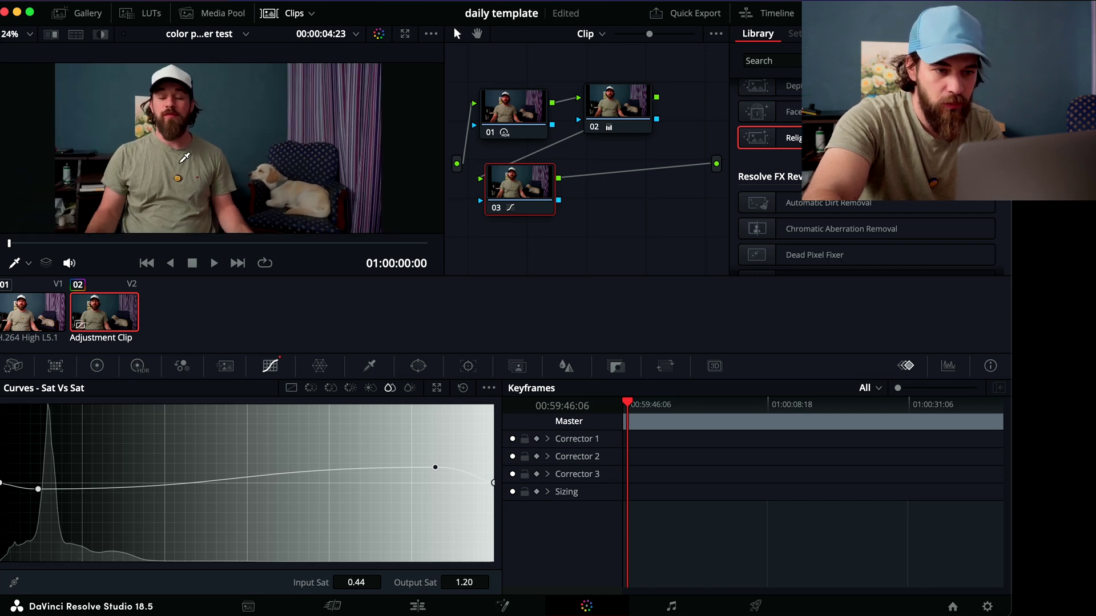
scroll(184, 158, up, 3)
Look through nodes 01 and 02, reselect node 03 and show its Hue Vs Hue curve
click(516, 120)
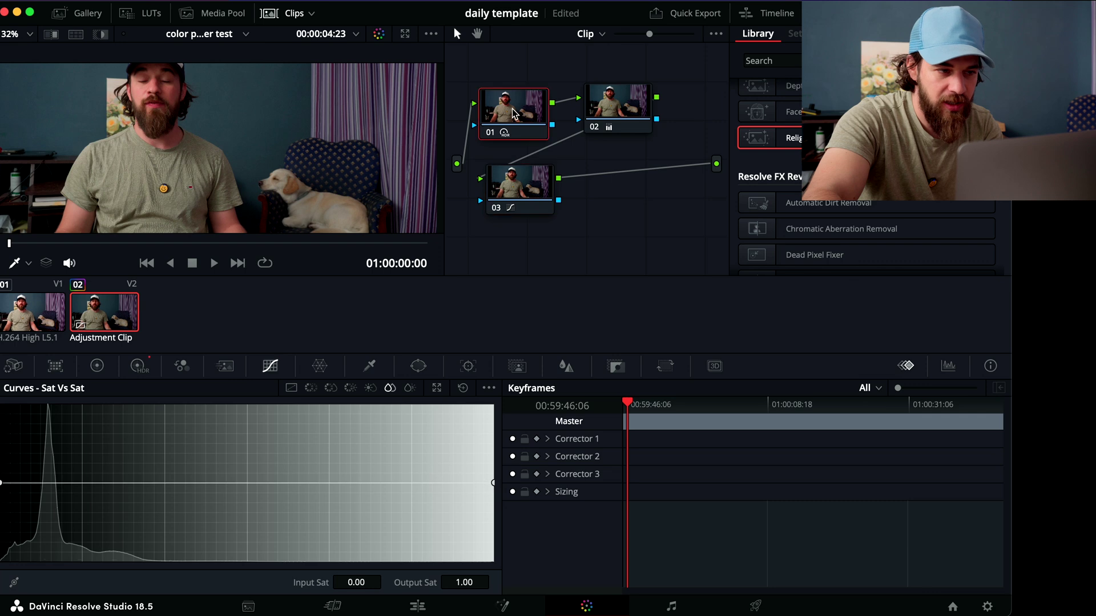
click(603, 106)
click(524, 205)
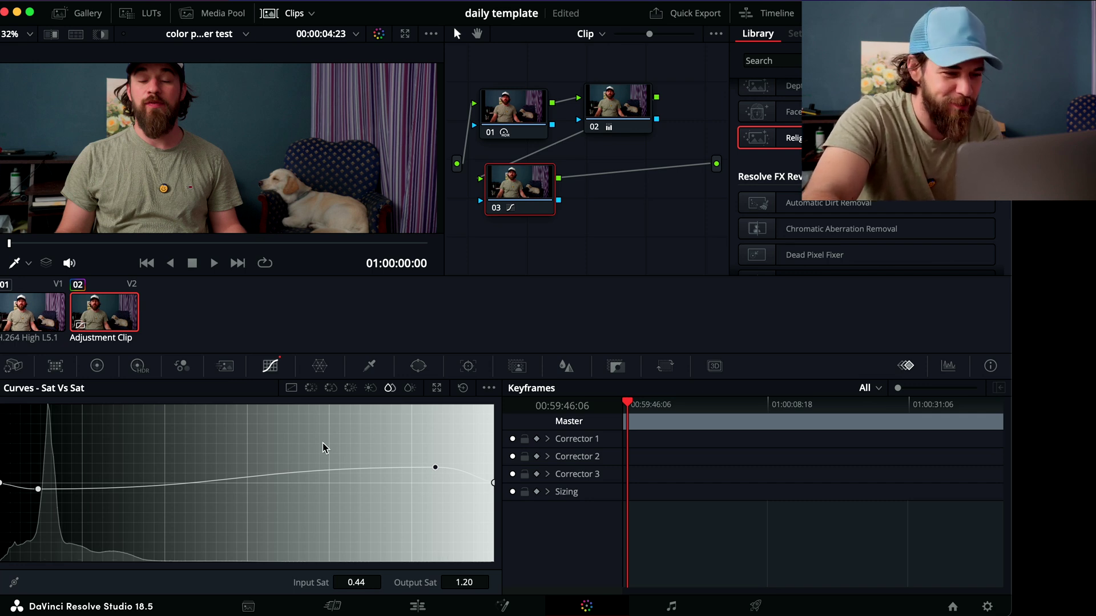
click(310, 388)
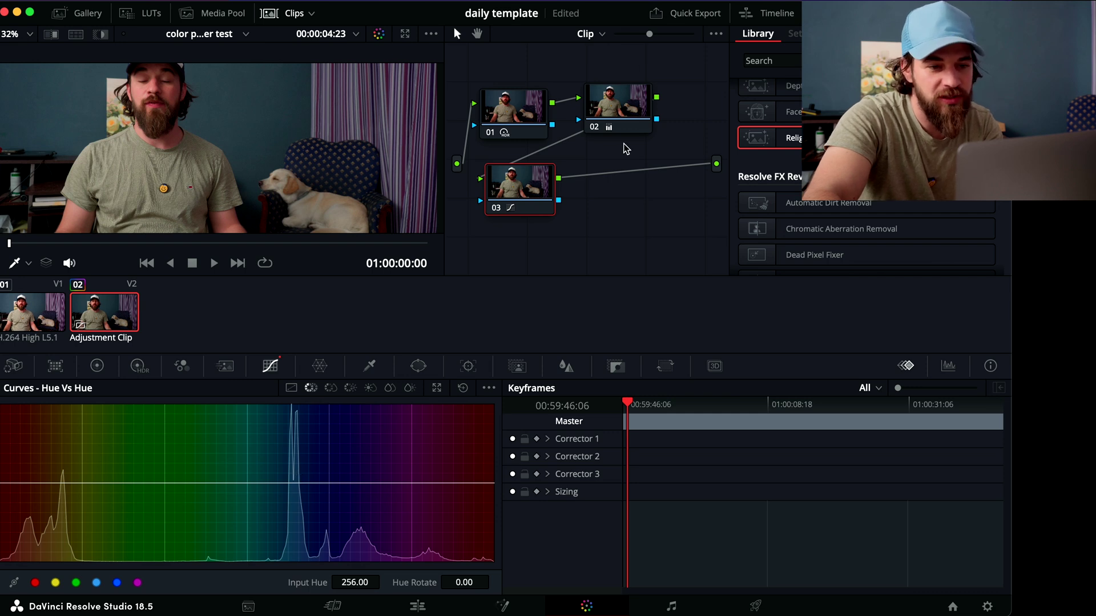
Disable node 02 and place control points on its Hue Vs Hue curve at blue, magenta, cyan, green, yellow and red
click(632, 111)
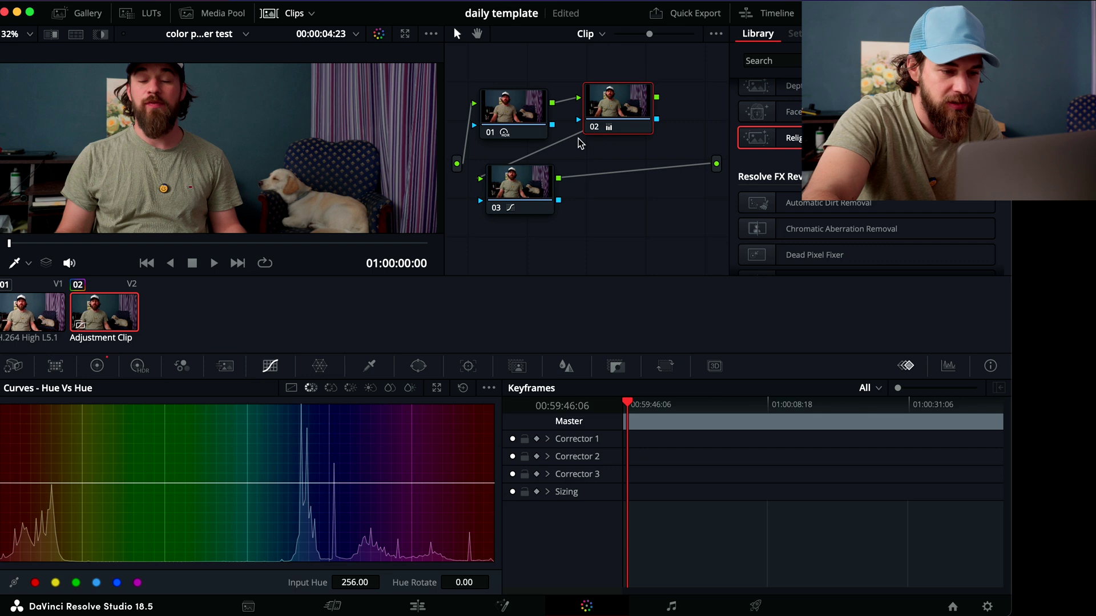
click(594, 130)
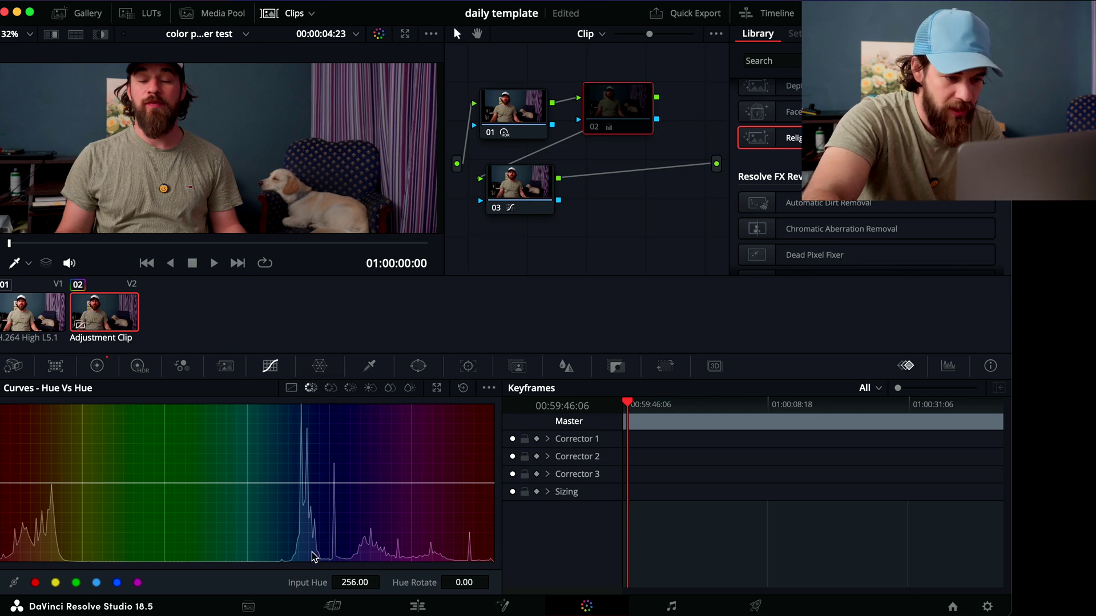
click(331, 484)
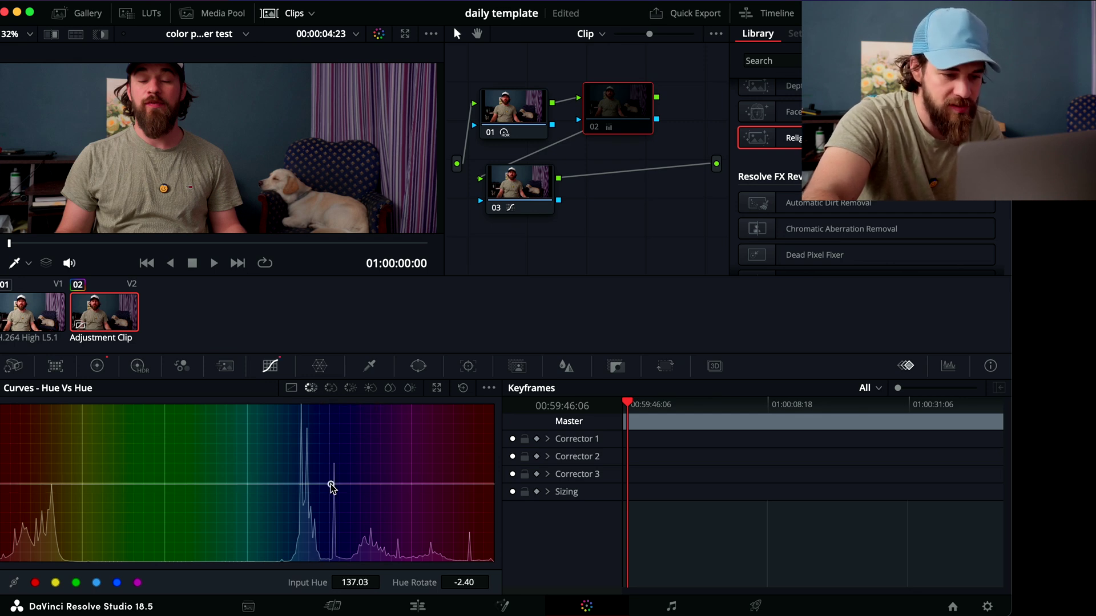
click(415, 484)
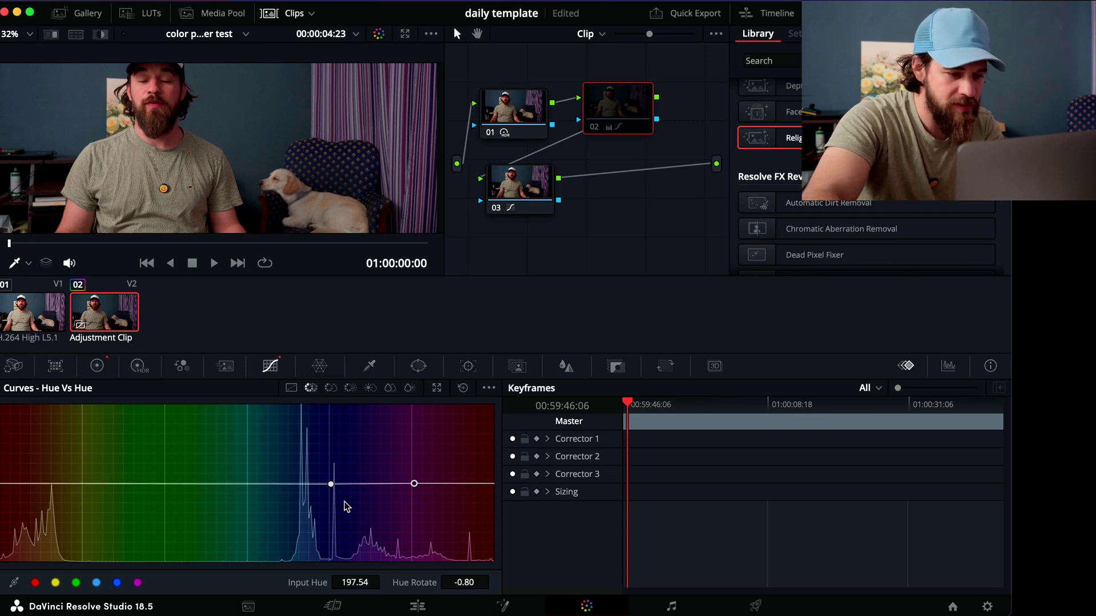
click(250, 483)
click(162, 485)
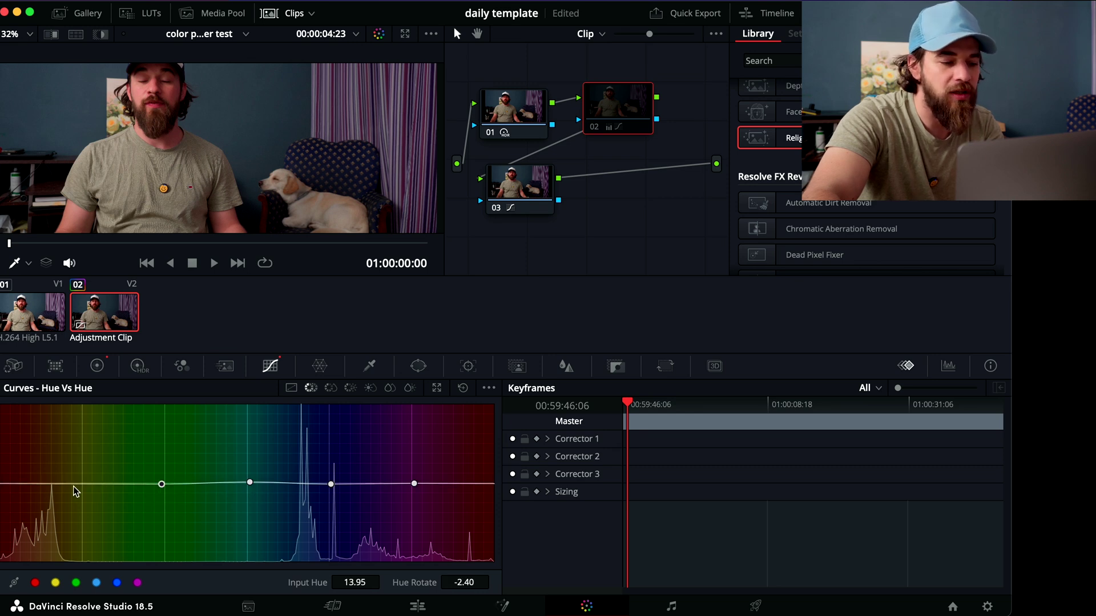
click(76, 485)
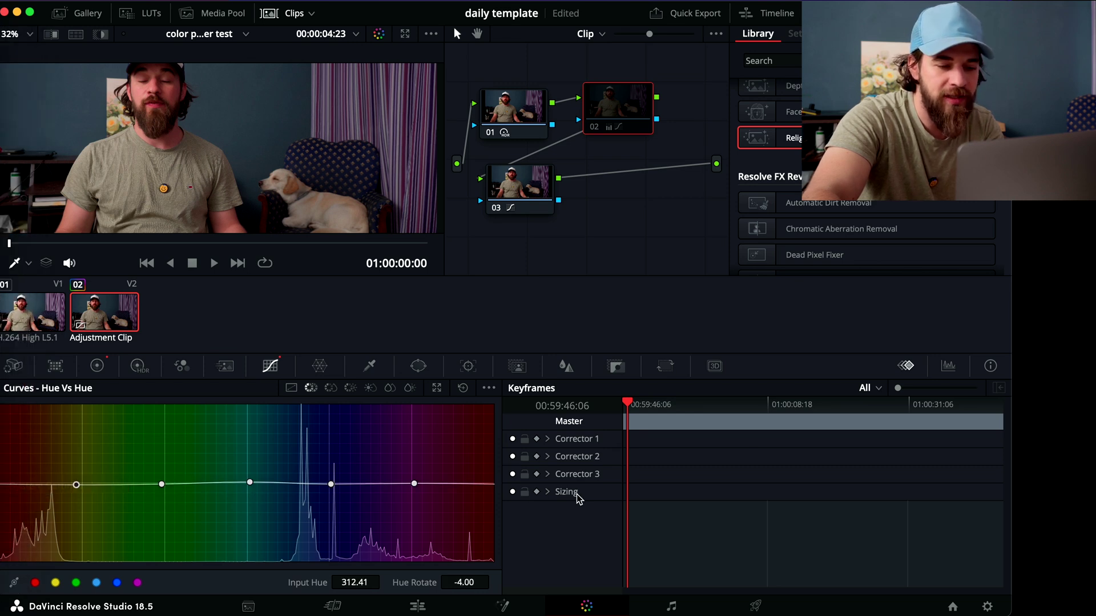
click(493, 485)
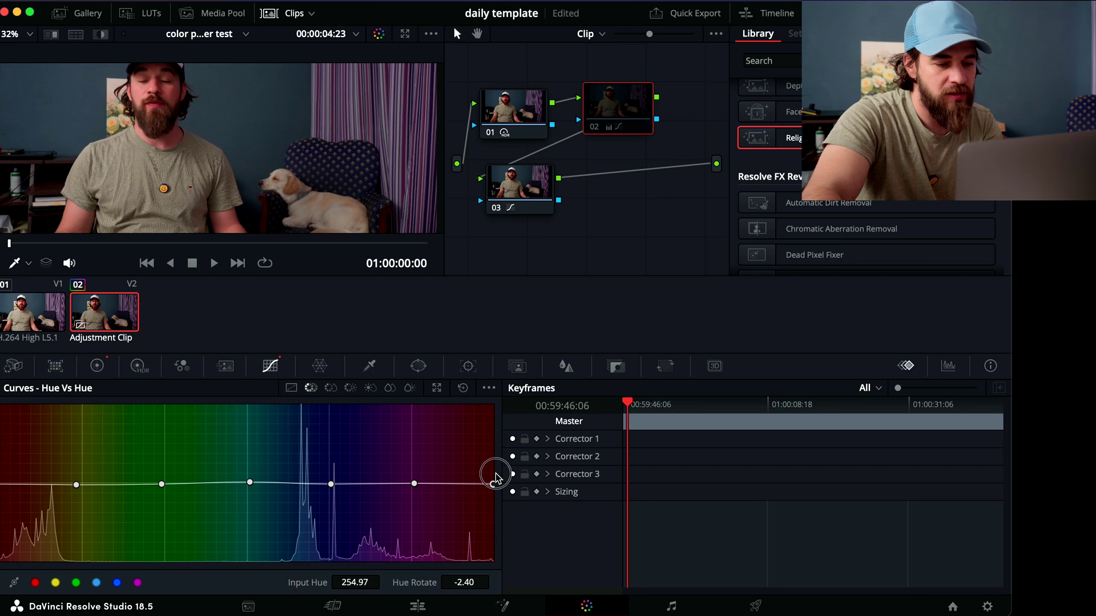
Try lowering the red and magenta points of node 02's Hue Vs Hue curve, then undo the changes and reset the curve
mouse_move(492, 482)
mouse_down()
mouse_move(496, 454)
mouse_move(481, 516)
mouse_move(489, 482)
mouse_move(495, 508)
mouse_move(493, 498)
mouse_up()
drag(415, 484, 414, 500)
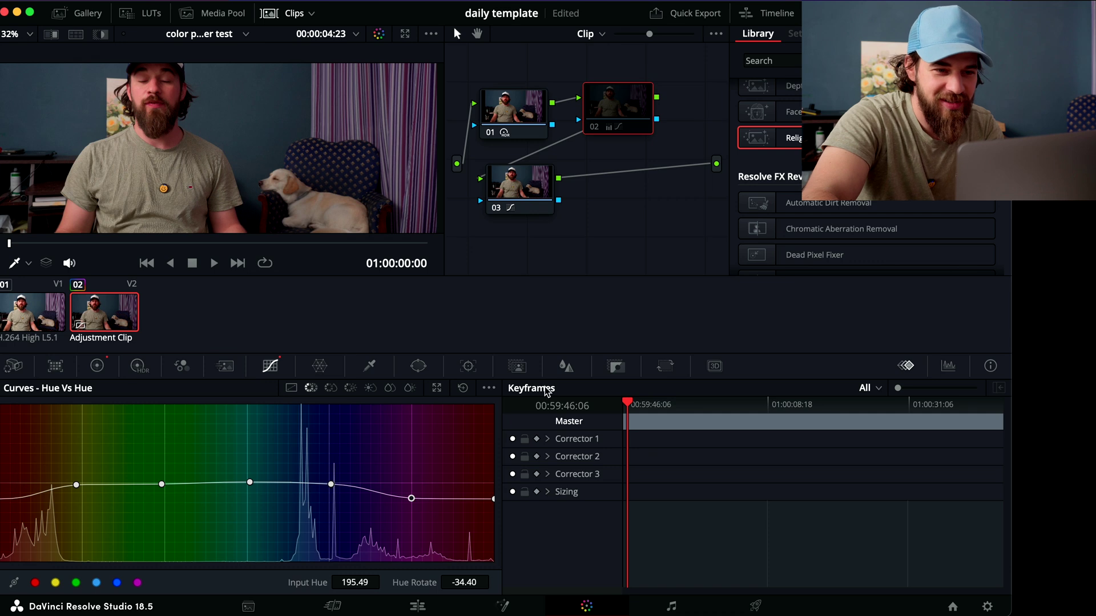
key(super+z)
key(super+z)
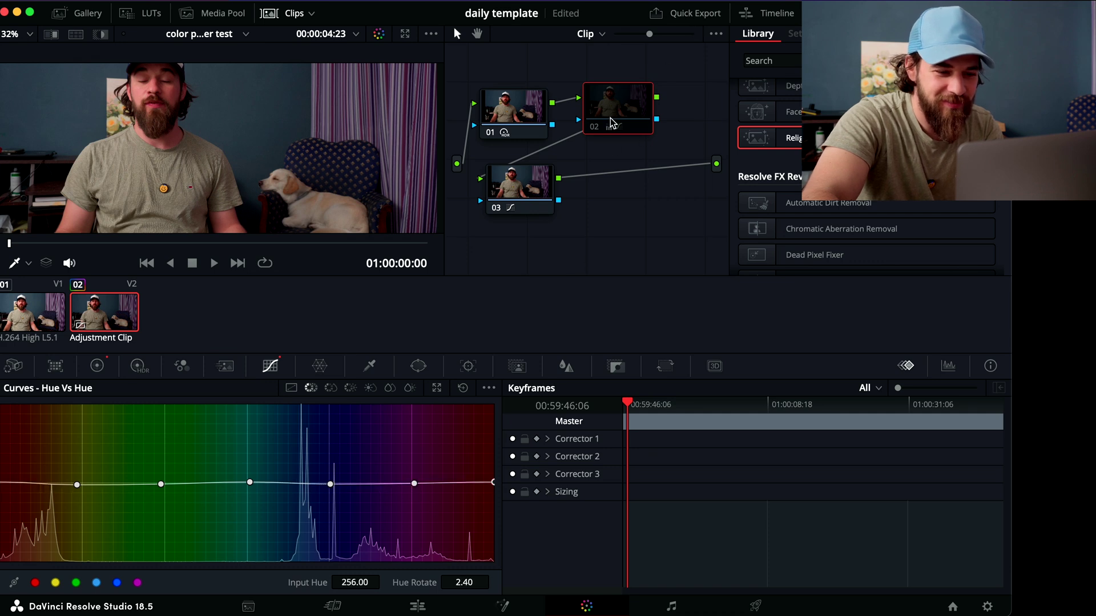
key(super+z)
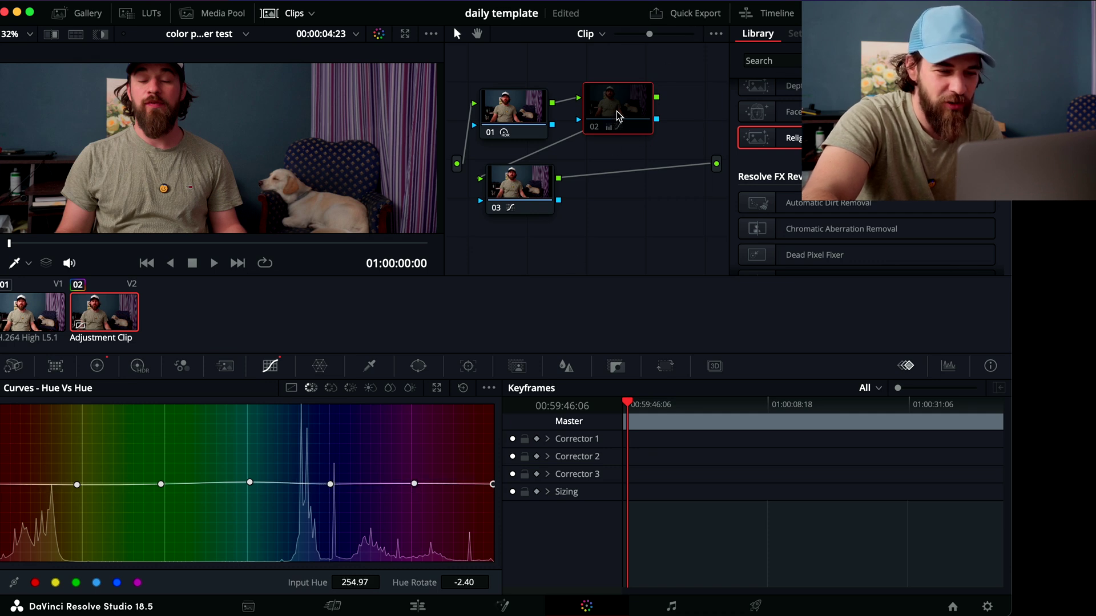
click(465, 390)
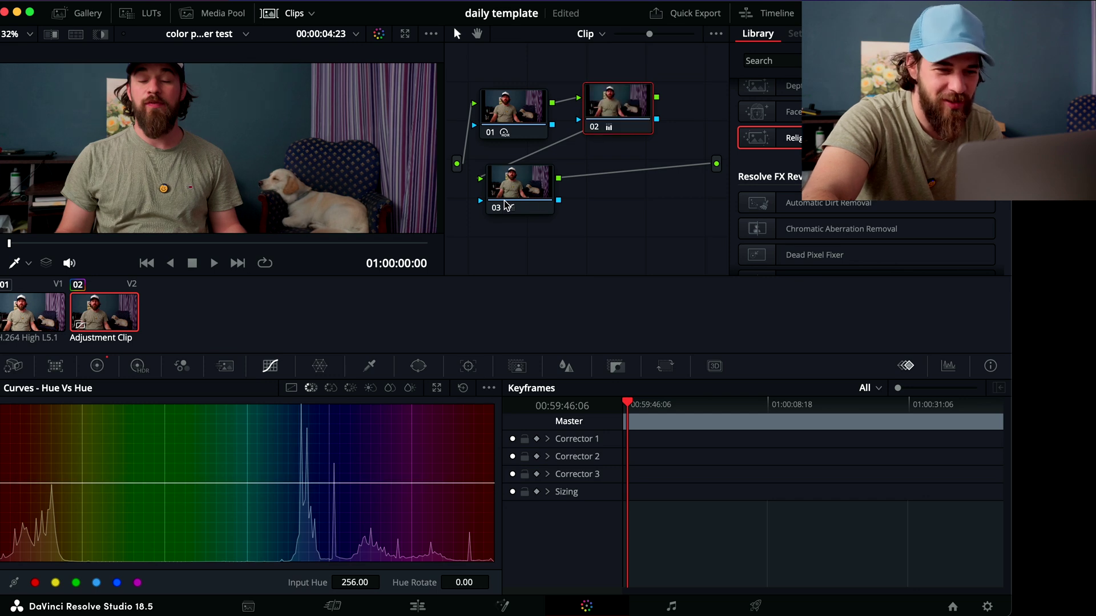
Disable node 02 and select node 03 with its correction enabled
key(super+d)
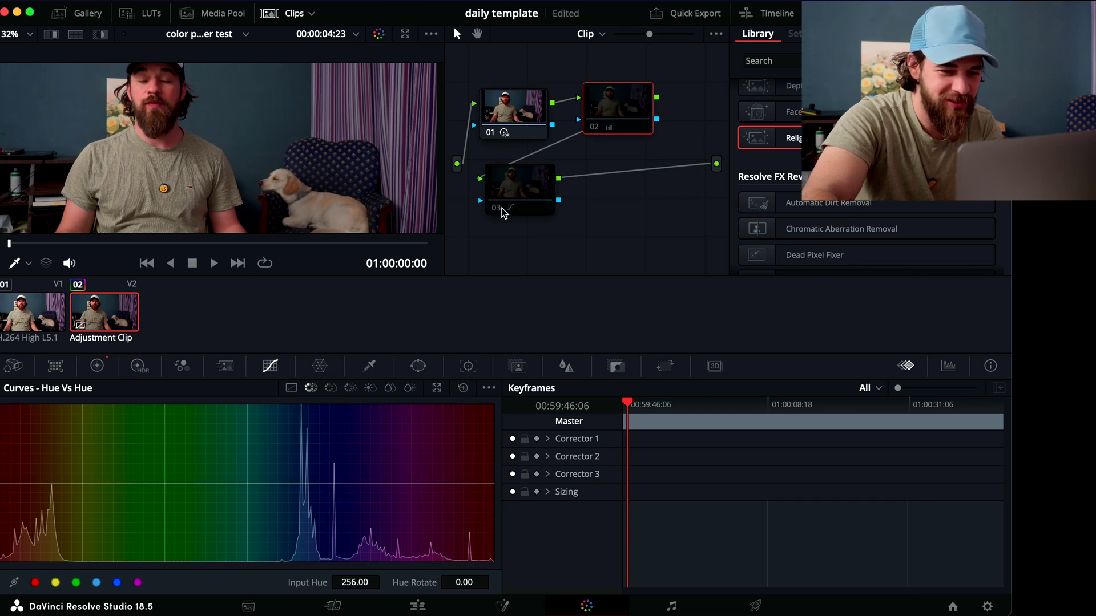
click(520, 197)
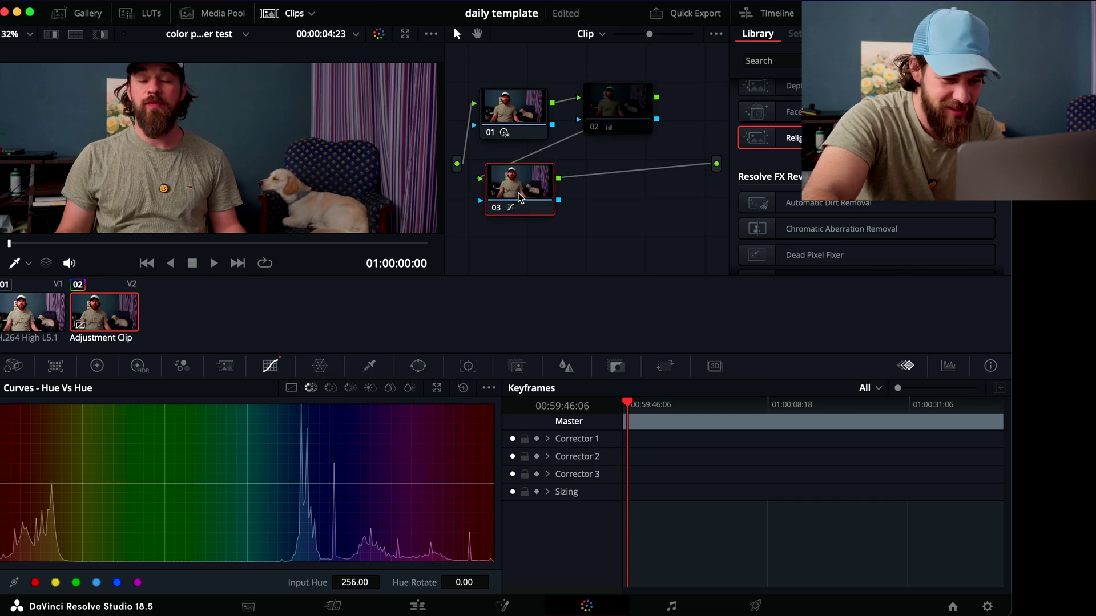
Place control points on node 03's Hue Vs Hue curve at magenta, red, blue, cyan, green and yellow
click(417, 482)
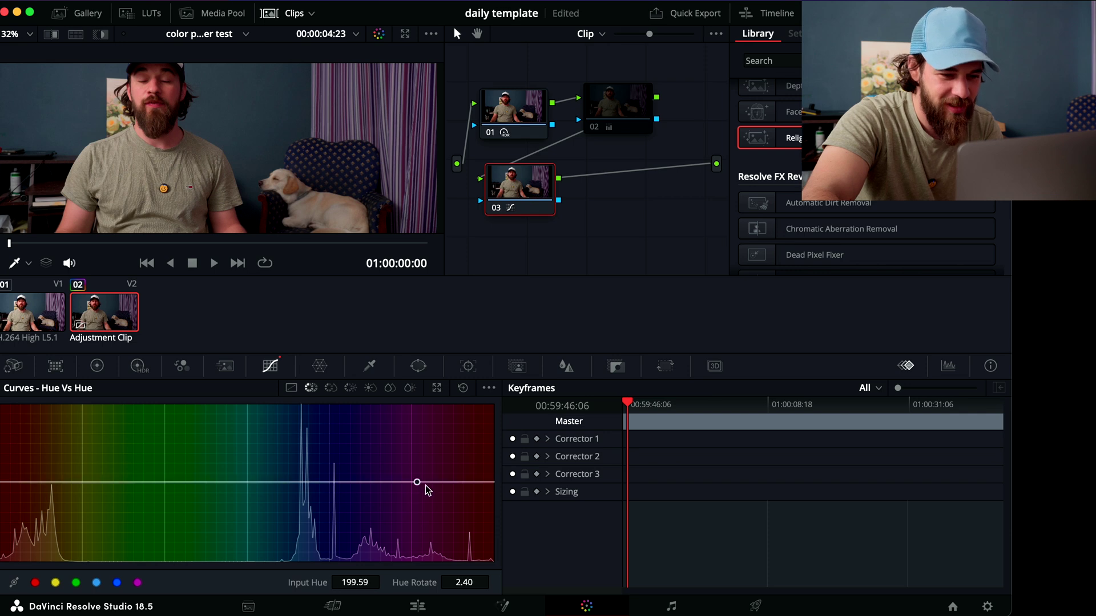
click(492, 483)
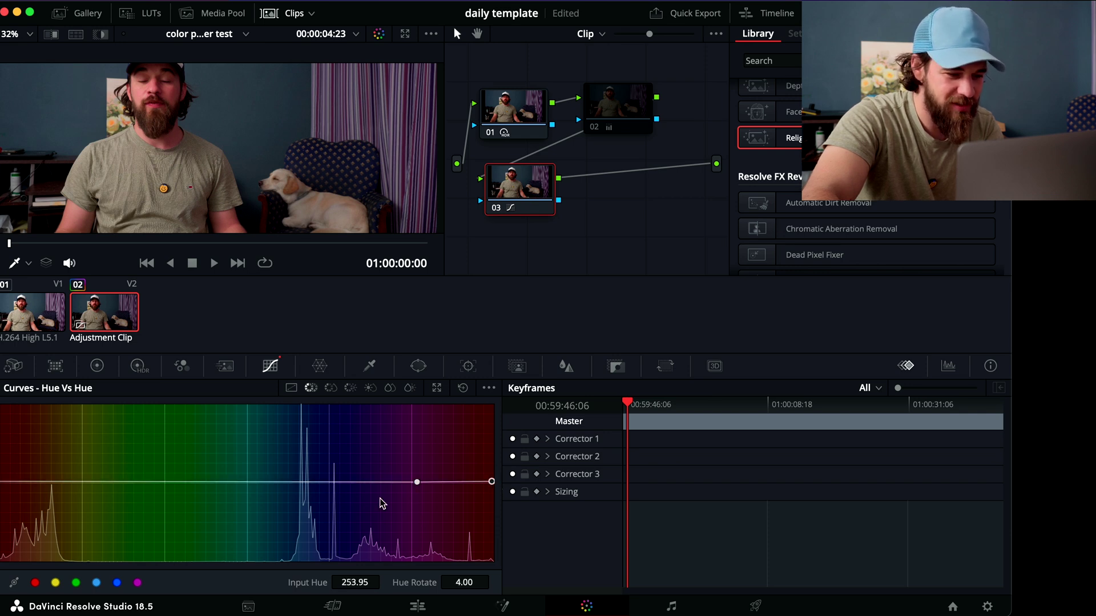
click(334, 482)
click(252, 484)
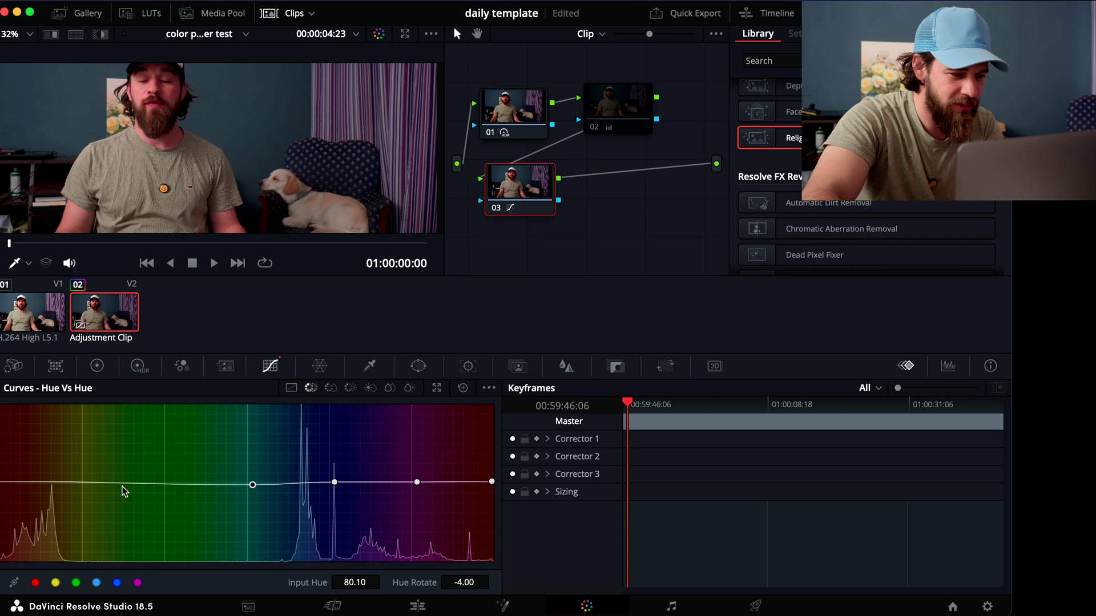
click(165, 483)
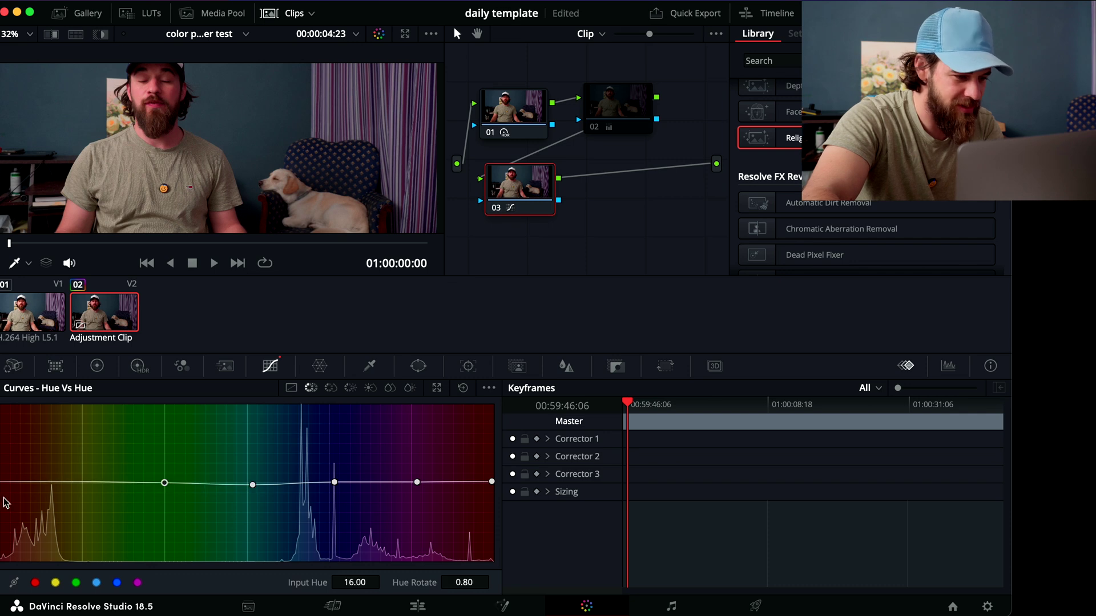
click(81, 482)
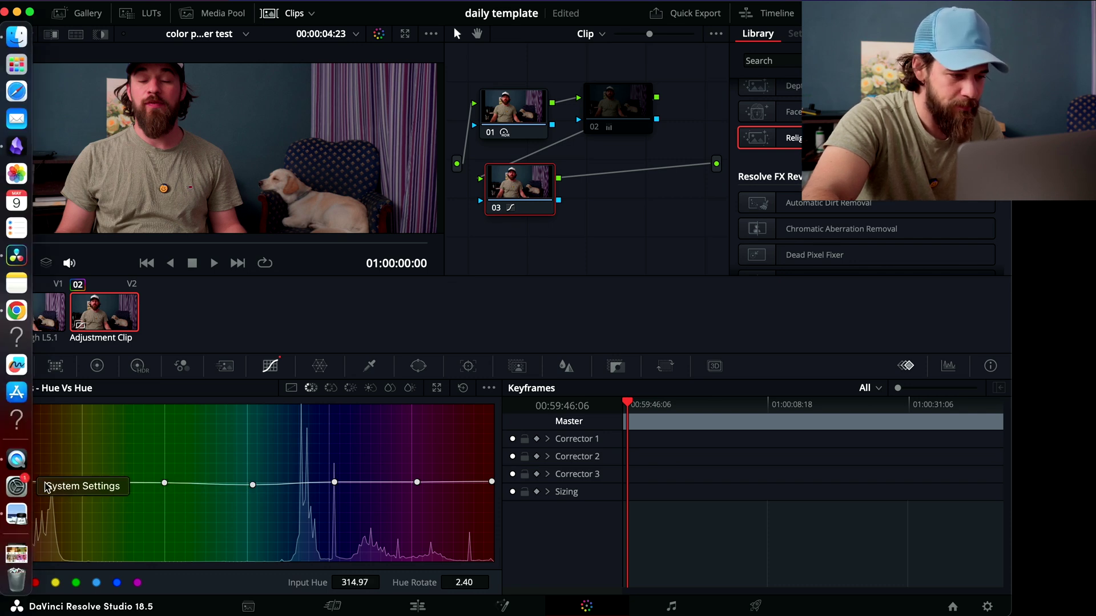
click(2, 483)
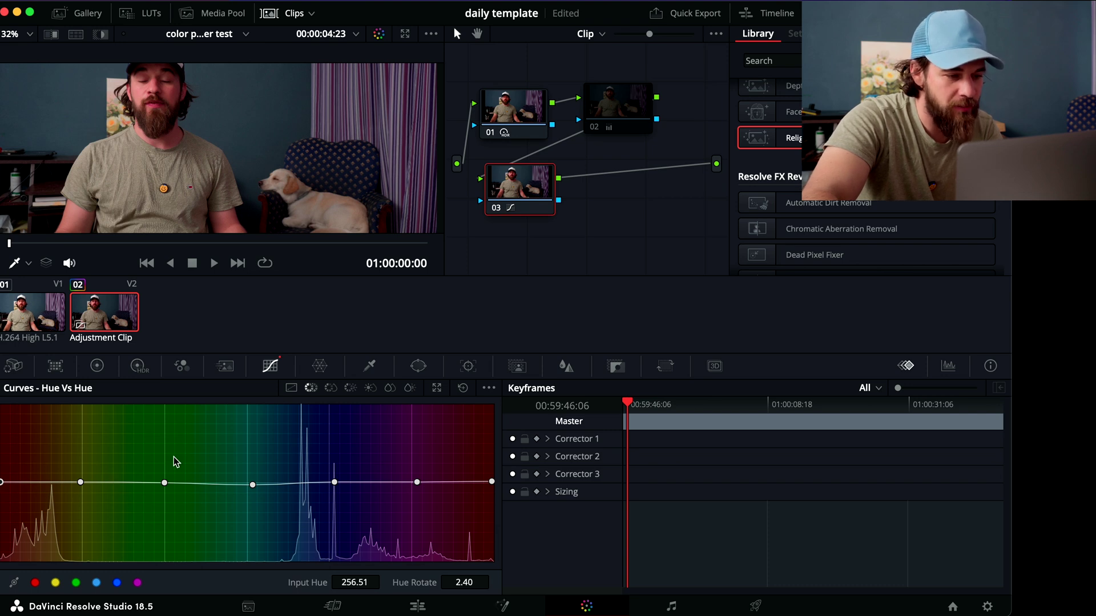
Try raising node 03's Hue Vs Hue points, with Hue Rotate about 12 for yellow and about 21.6 for magenta and red
mouse_move(80, 482)
mouse_down()
mouse_move(81, 497)
mouse_move(86, 480)
mouse_up()
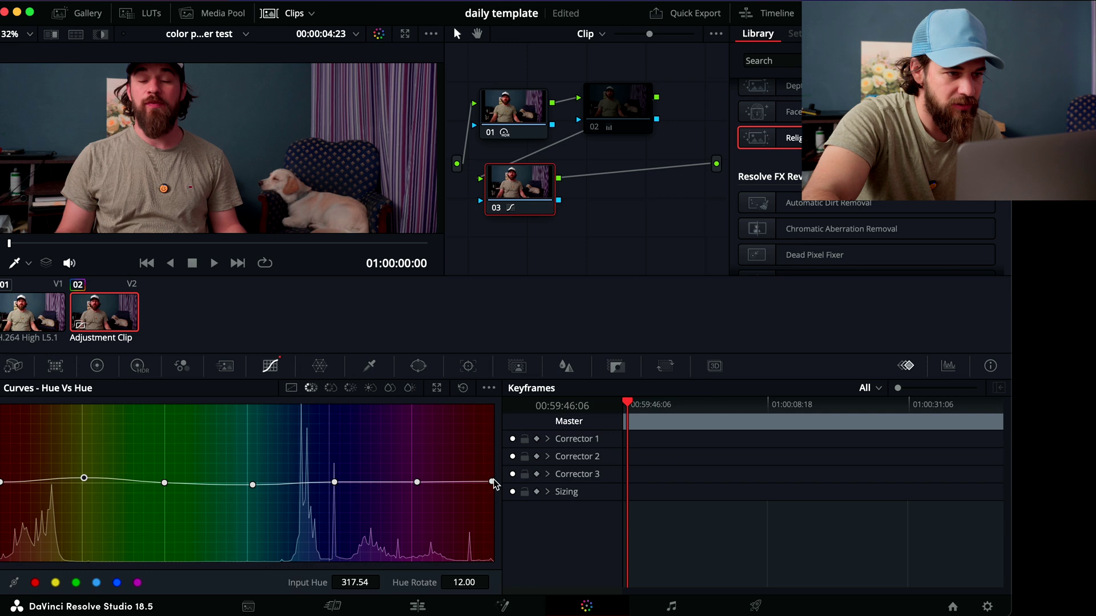
drag(491, 483, 487, 472)
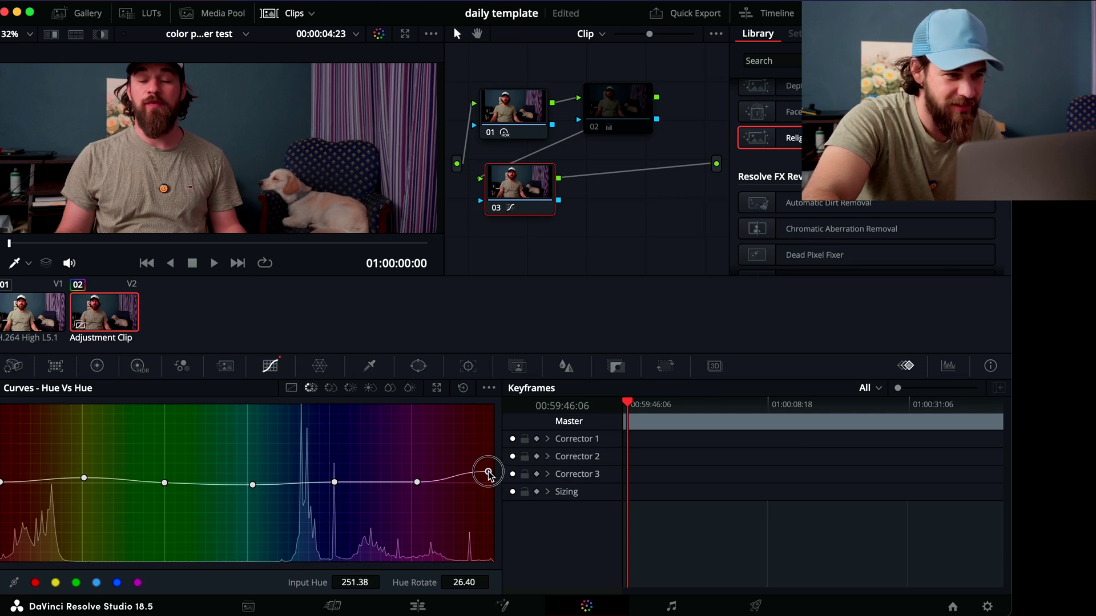
mouse_move(418, 482)
mouse_down()
mouse_move(416, 495)
mouse_move(414, 475)
mouse_up()
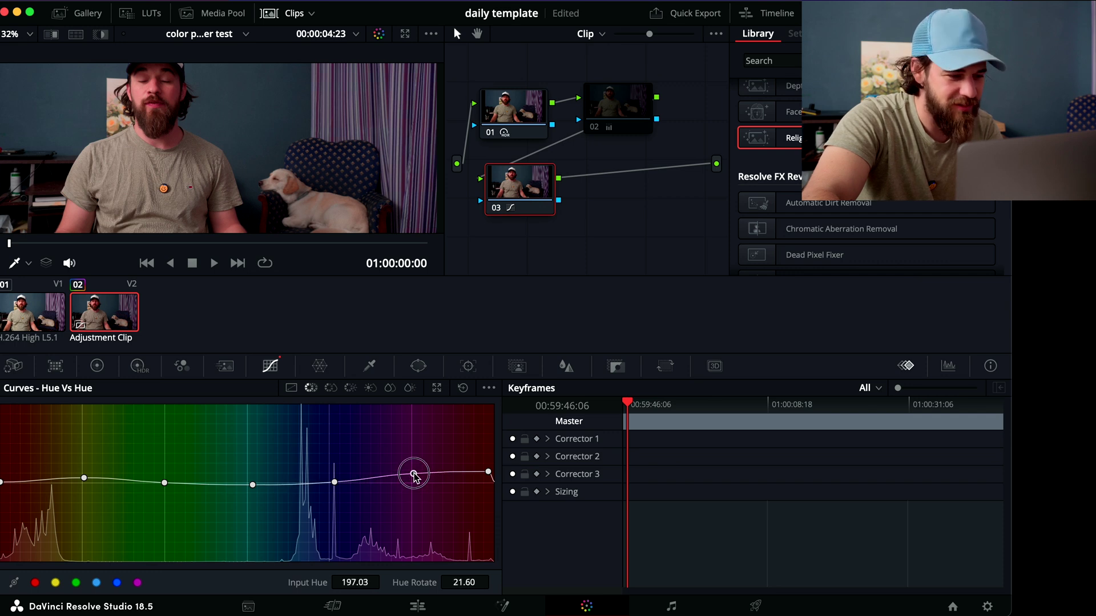
click(489, 473)
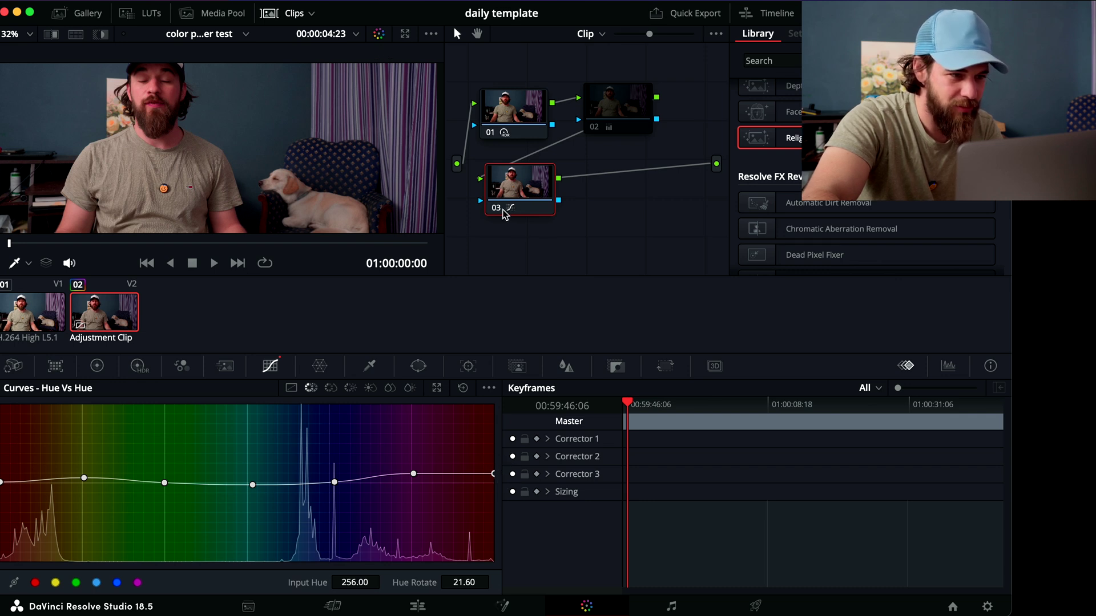
Toggle node 03 to compare the hue shift, and inspect the graded frame full screen
key(ctrl+d)
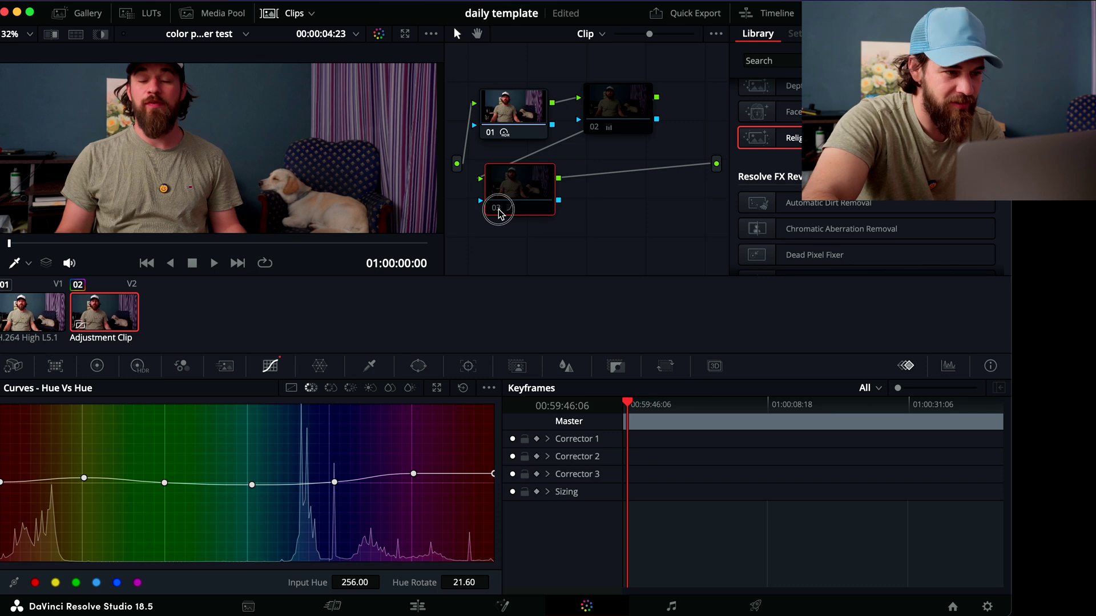
key(ctrl+d)
key(ctrl+f)
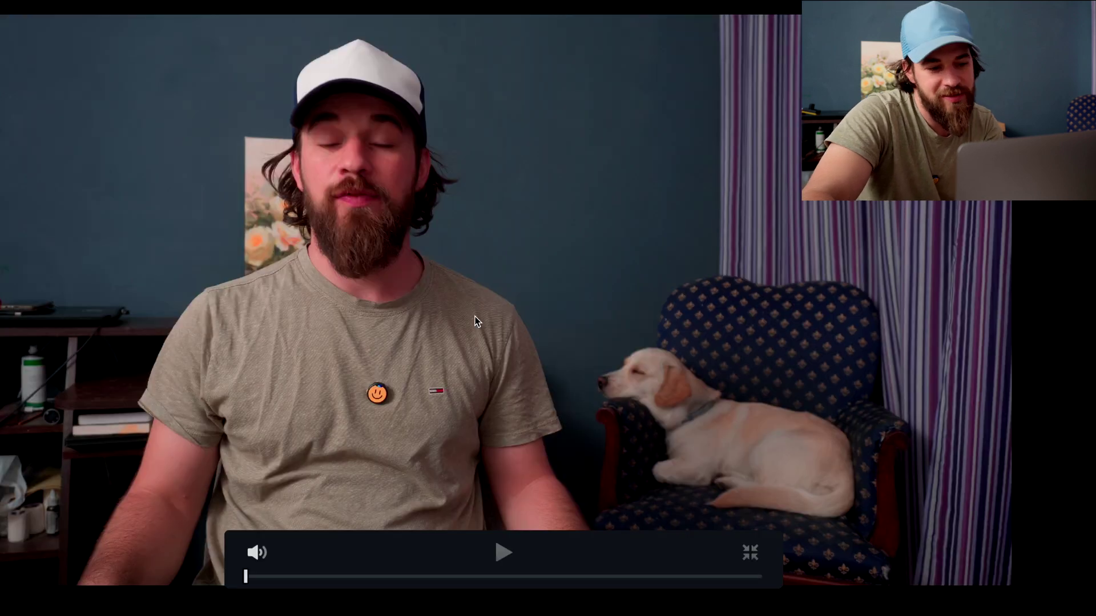
key(ctrl+f)
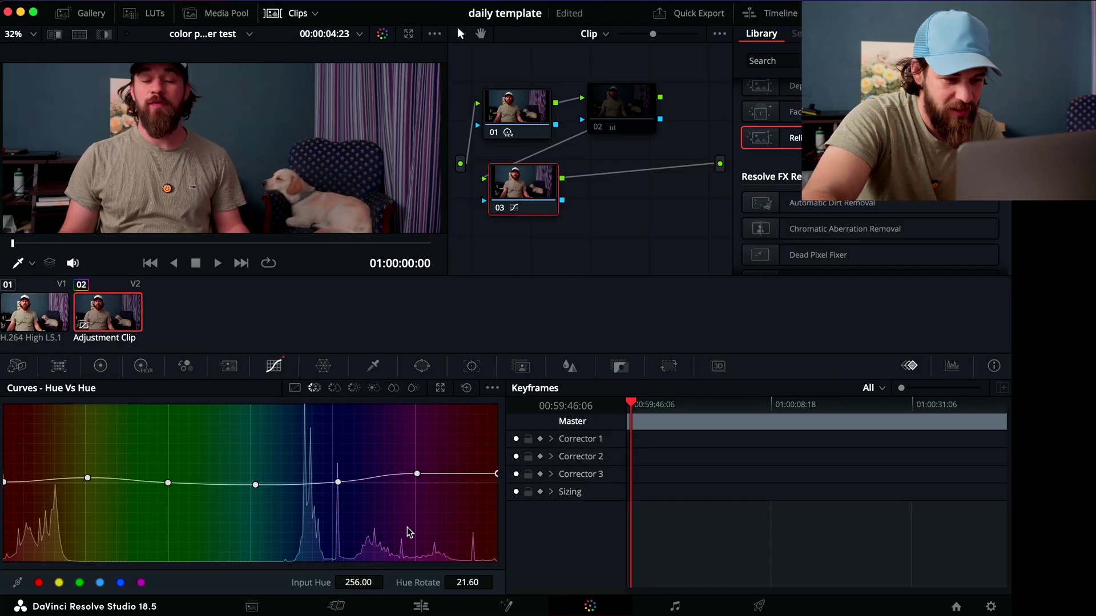
Reset node 03's Hue Vs Hue curve after a glance at its Hue Vs Sat curve
click(335, 390)
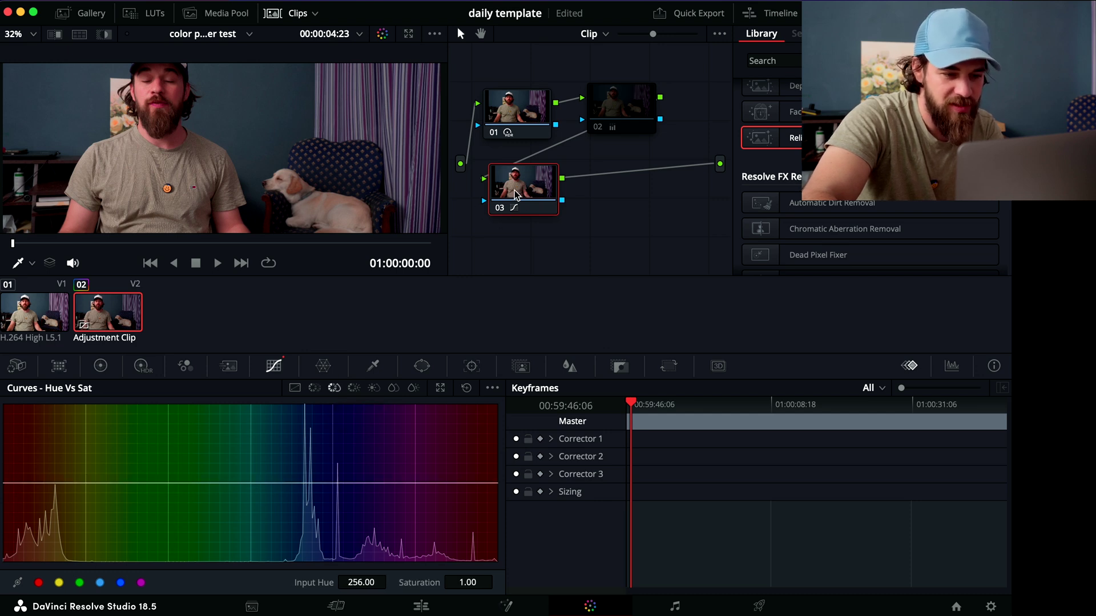
click(315, 389)
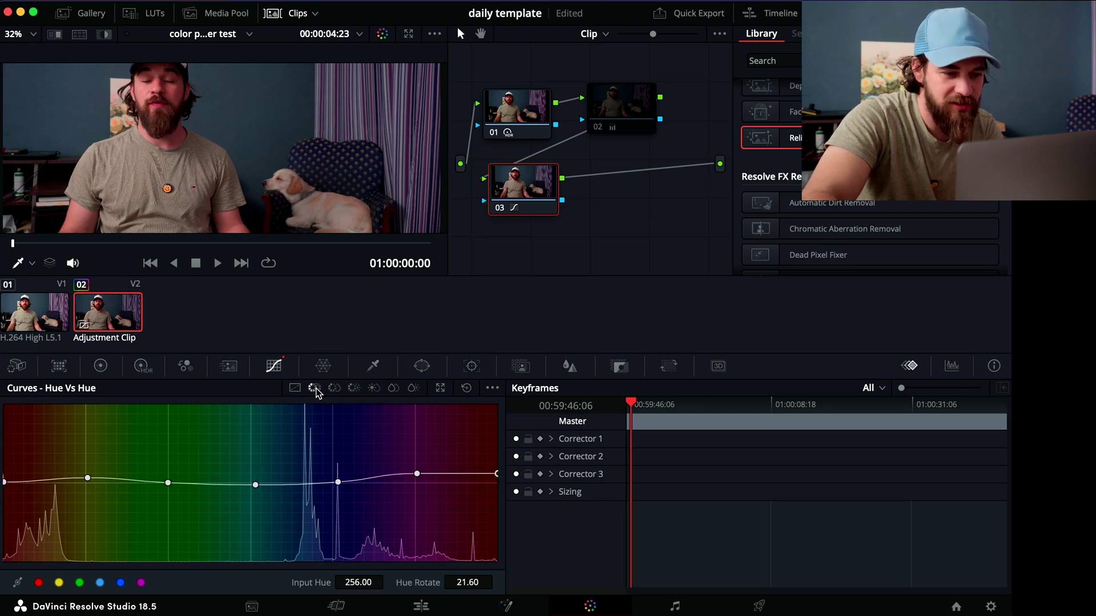
click(467, 390)
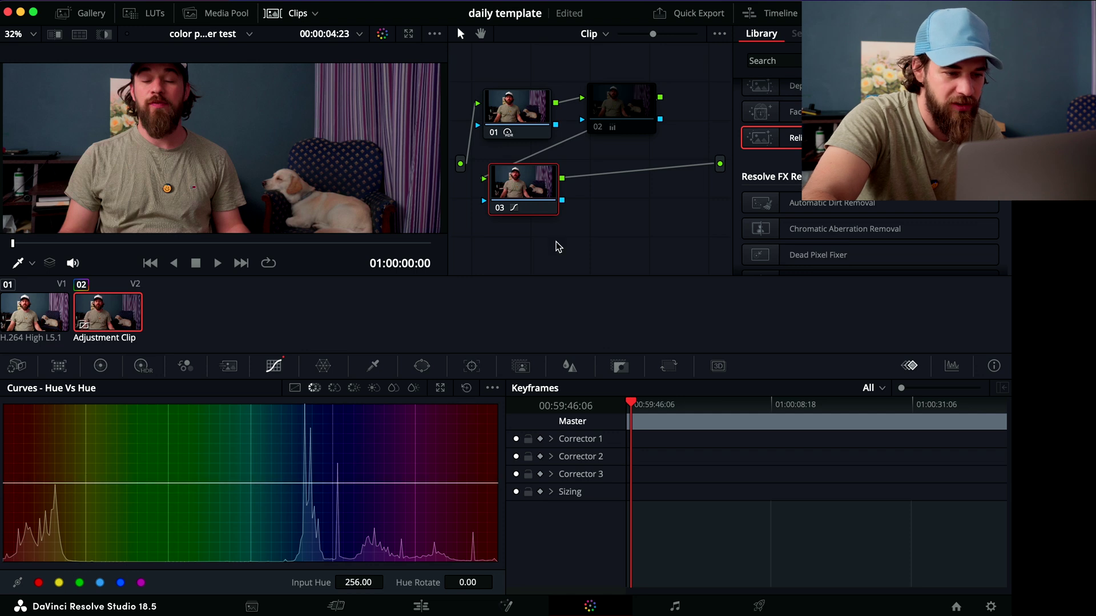
Add magenta, blue, red and green points to node 03's Hue Vs Sat curve, lowering magenta and red to about 0.88 and green to 0.99
click(334, 389)
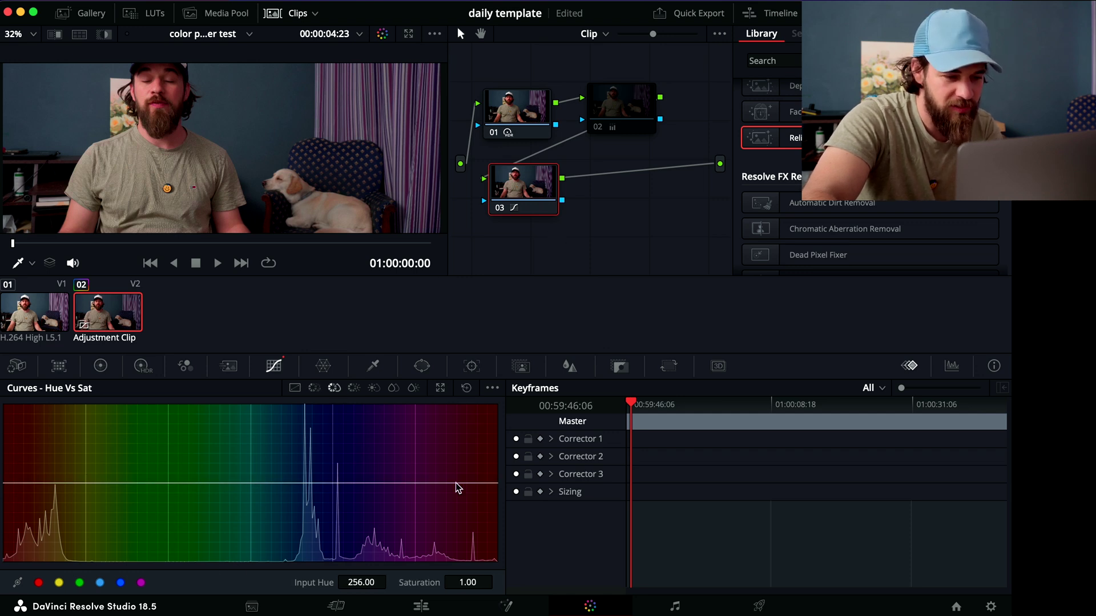
click(415, 483)
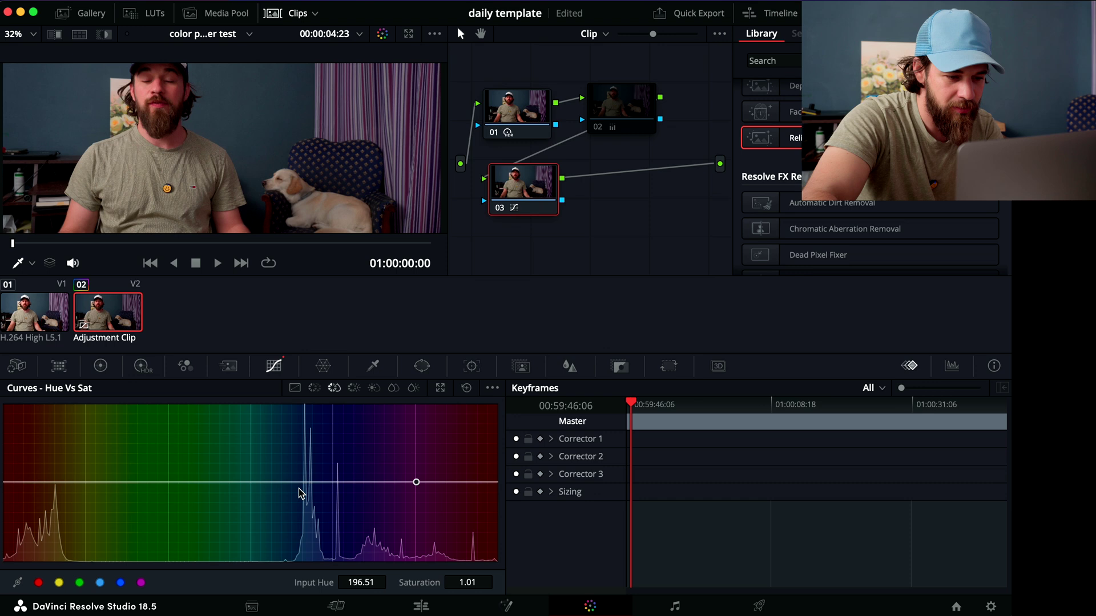
click(335, 483)
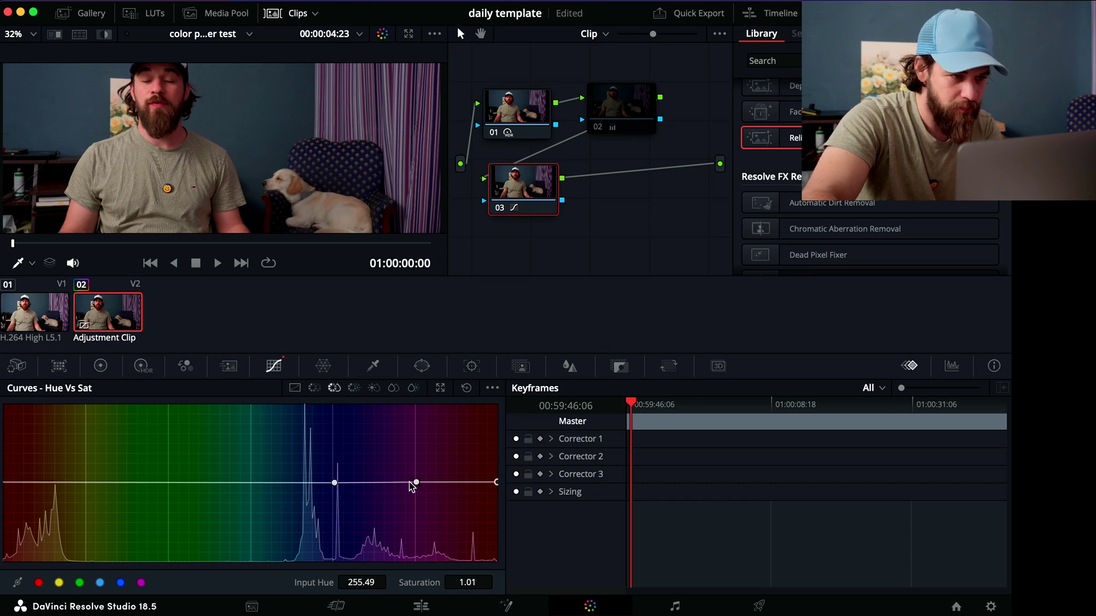
mouse_move(418, 485)
mouse_down()
mouse_move(418, 475)
mouse_move(416, 490)
mouse_up()
drag(500, 483, 498, 493)
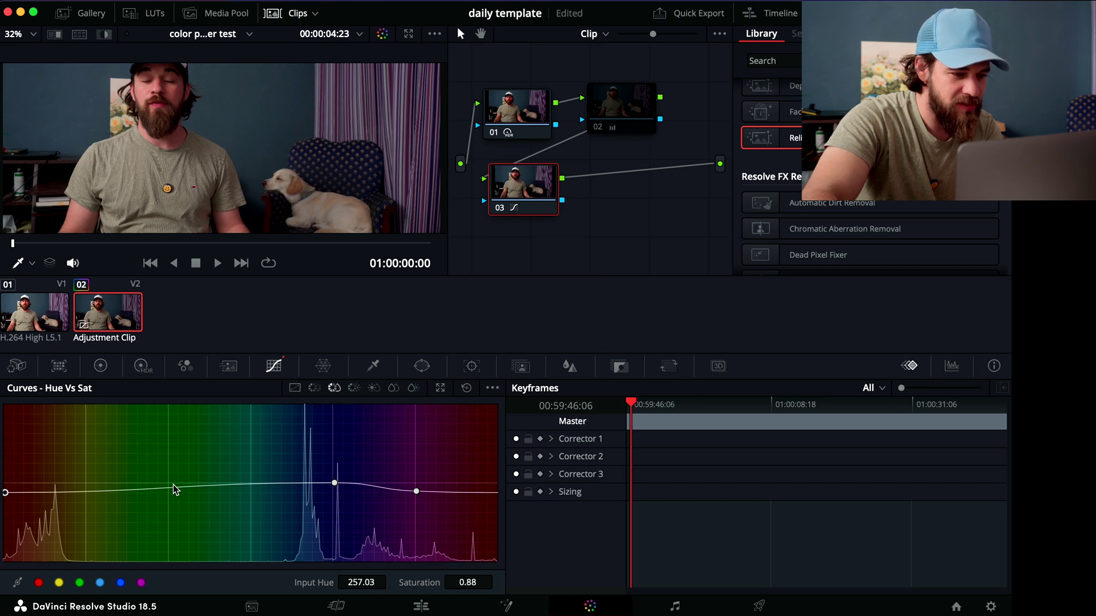
drag(171, 488, 168, 485)
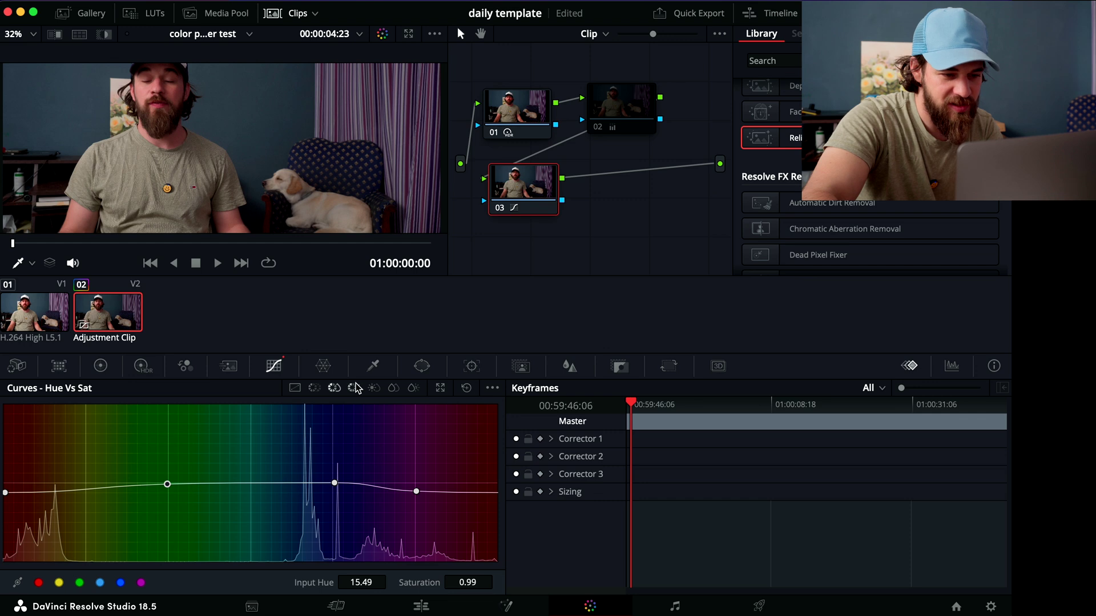
Reset node 03's Sat Vs Sat curve and raise its midpoint to Output Sat 1.18 at Input Sat 0.25
click(393, 388)
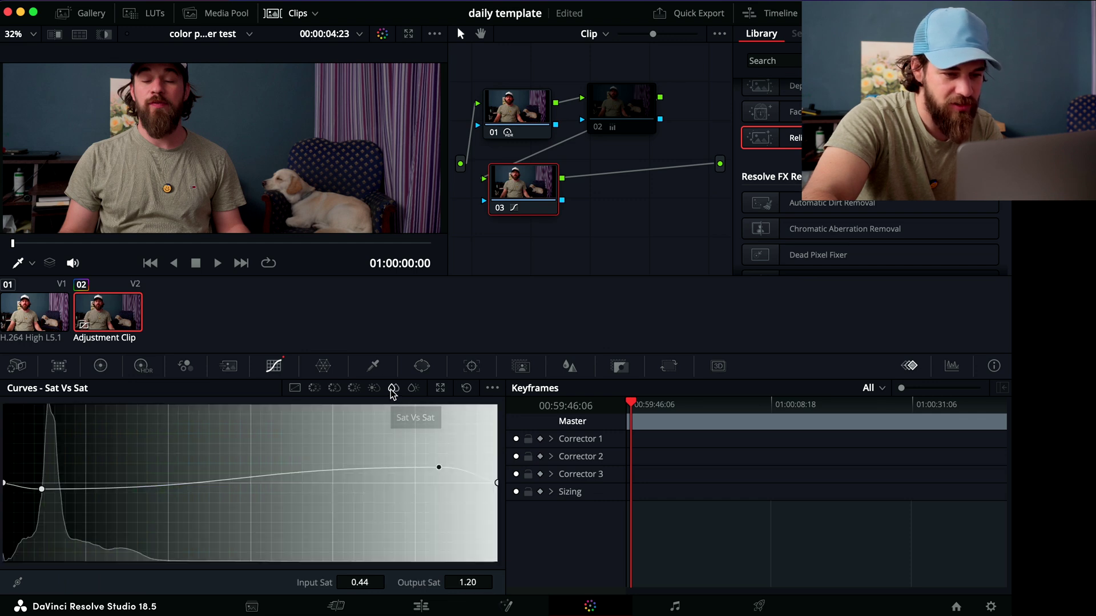
click(466, 388)
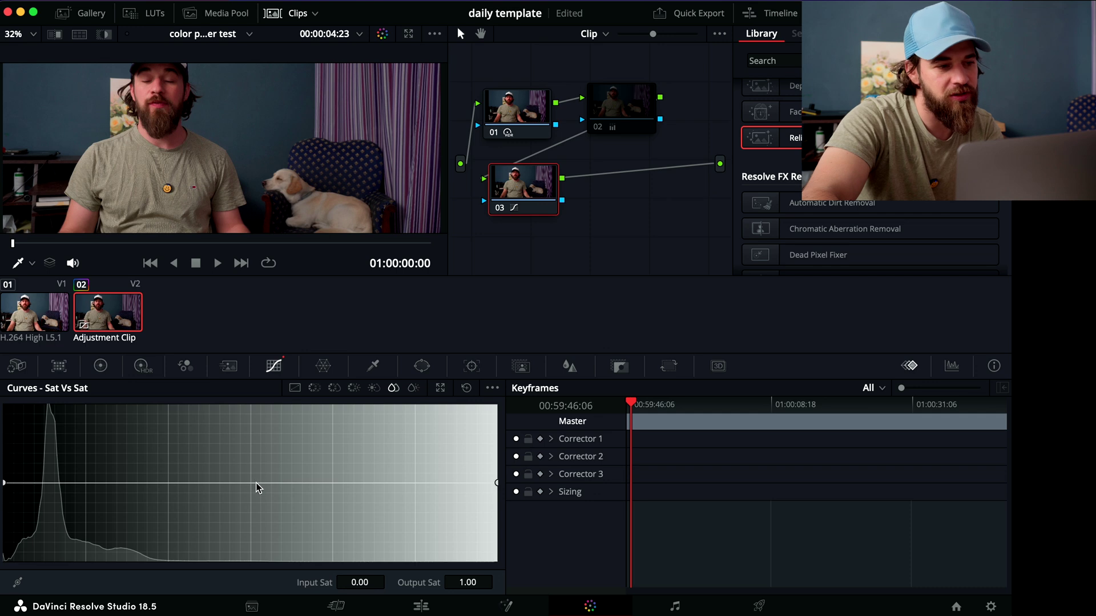
mouse_move(251, 482)
mouse_down()
mouse_move(250, 470)
mouse_move(255, 494)
mouse_move(256, 472)
mouse_up()
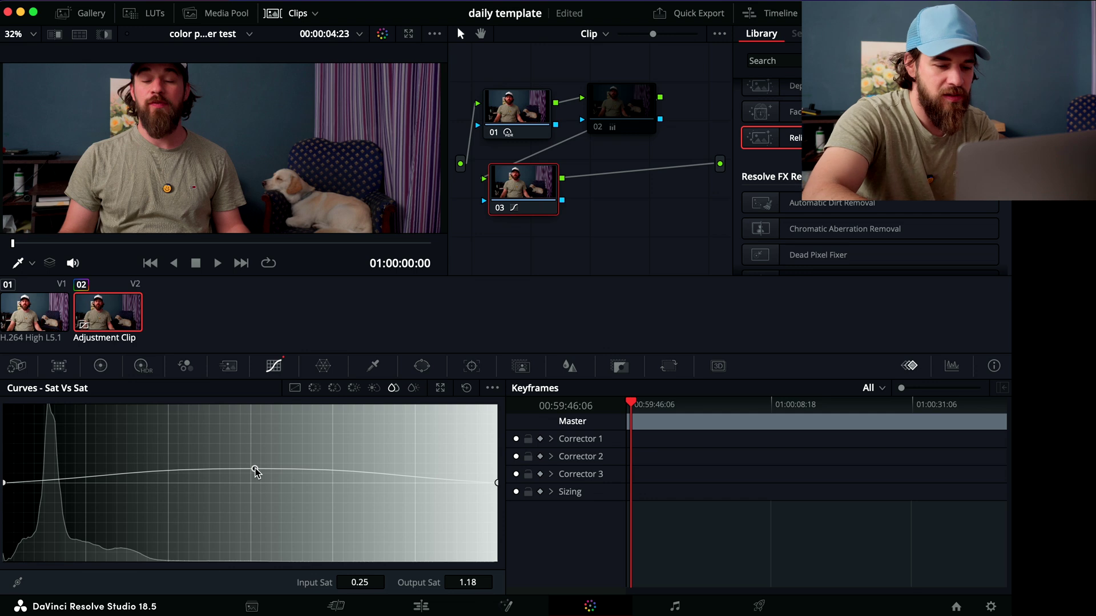
Compare the full-screen image with and without node 03, and scrub through the clip to check the grade on other frames
key(super+f)
key(super+d)
key(super+d)
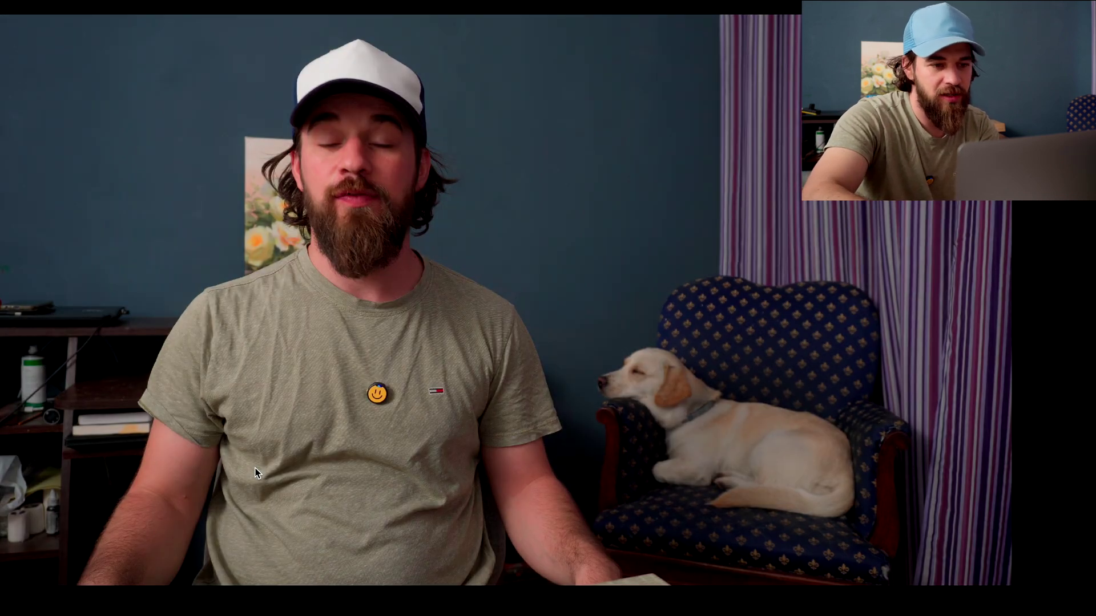
key(super+d)
key(super+d)
key(super+d)
key(super+d)
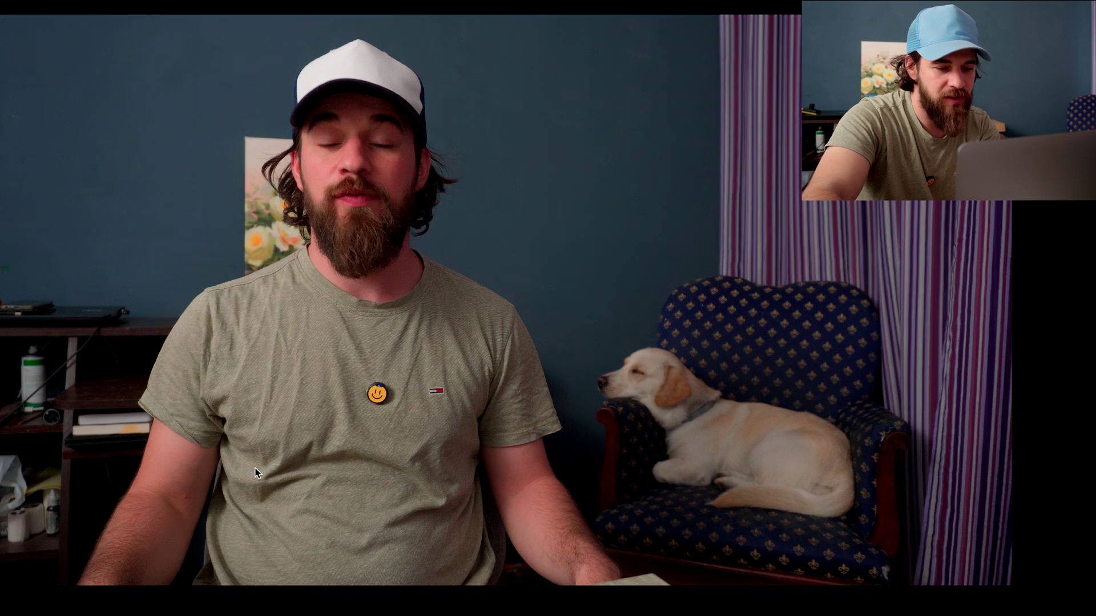
click(314, 575)
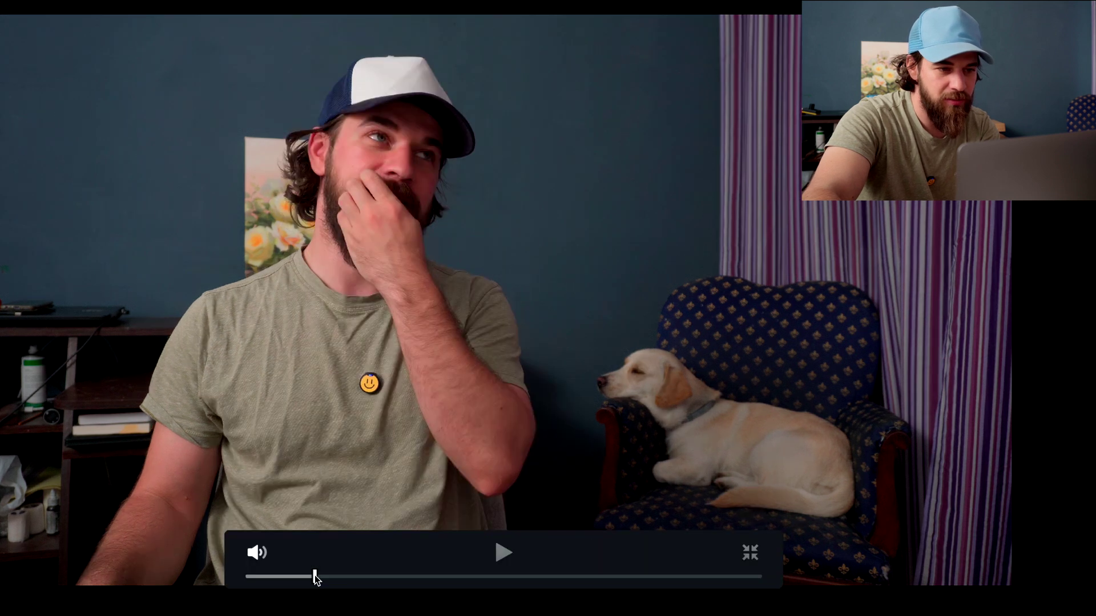
drag(313, 575, 385, 573)
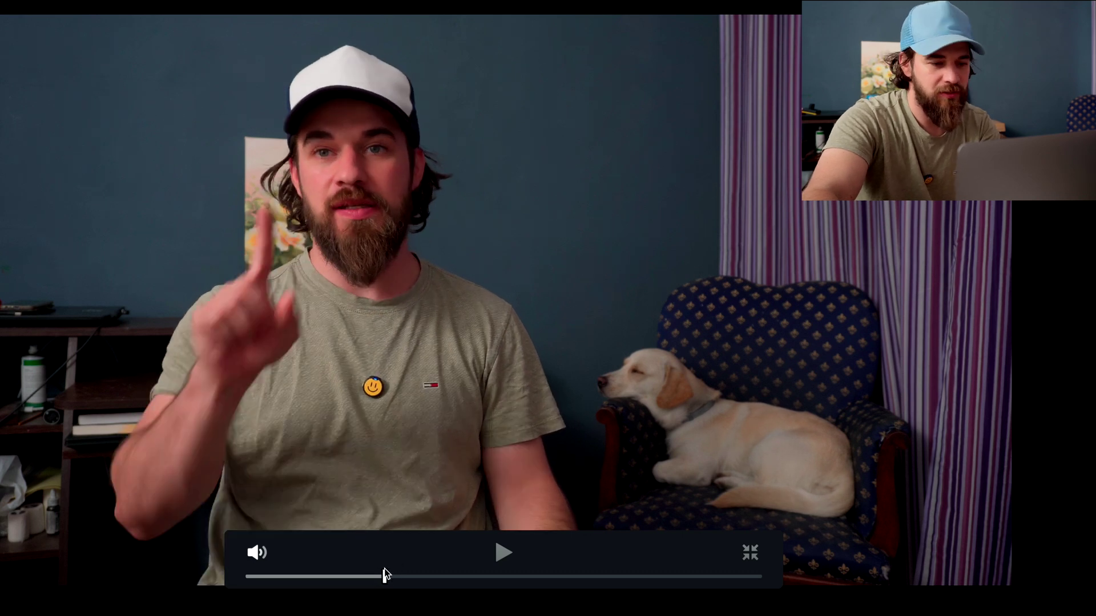